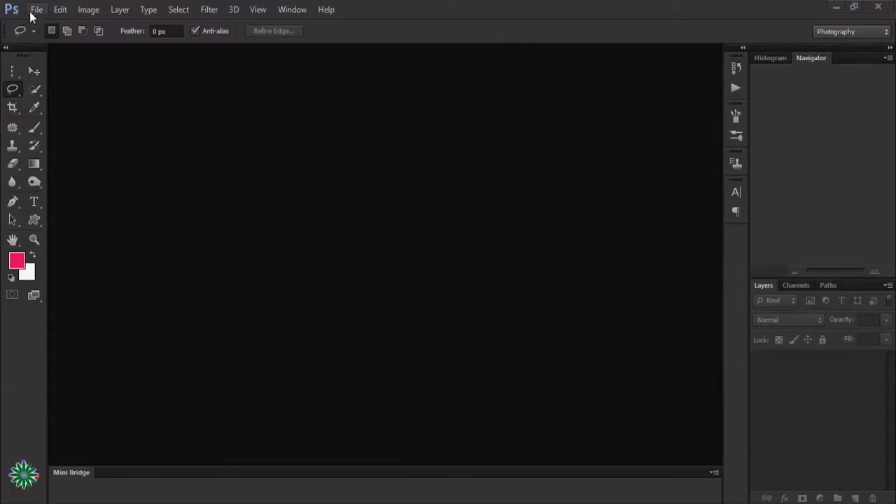
Step: Open the File menu from the empty Photoshop workspace
left_click(35, 9)
Step: Open First_look_launch_of_Rowdy_Rathore_Bollywood_film_(16).jpg and zoom in on the face and neck
left_click(42, 39)
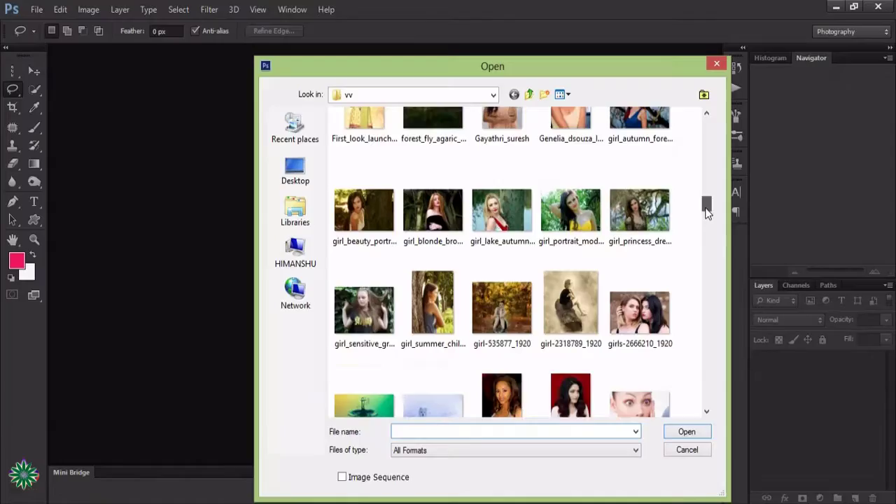
left_click_drag(704, 208, 705, 201)
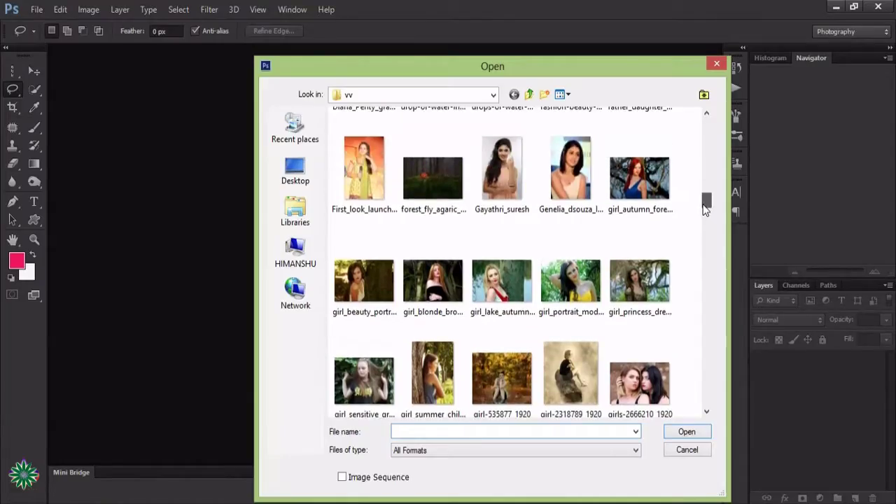
double_click(381, 182)
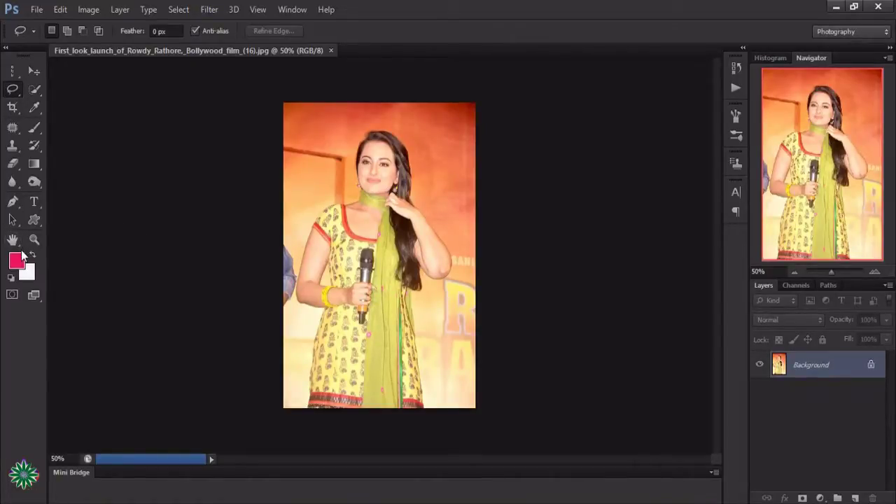
left_click(35, 240)
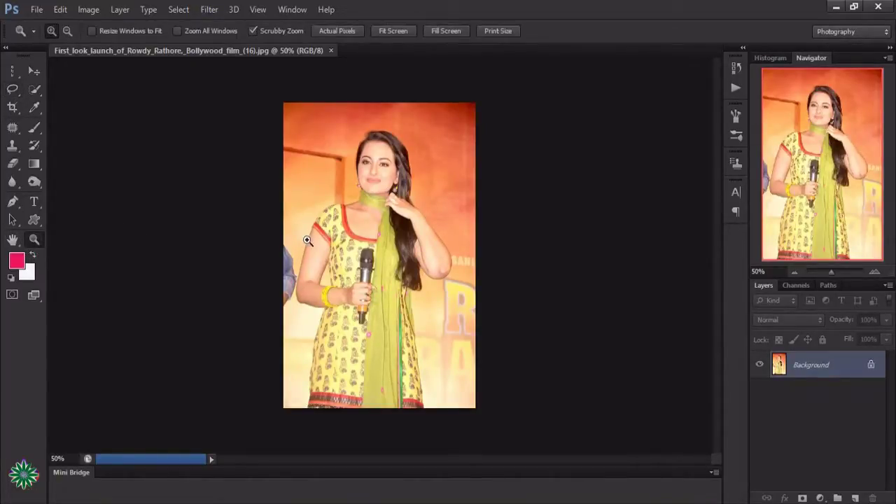
left_click_drag(307, 240, 438, 258)
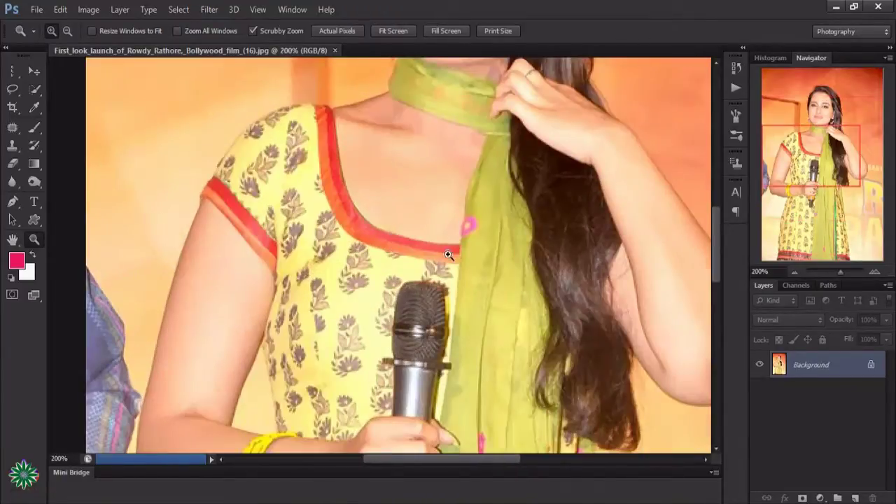
scroll(438, 258, "up", 3)
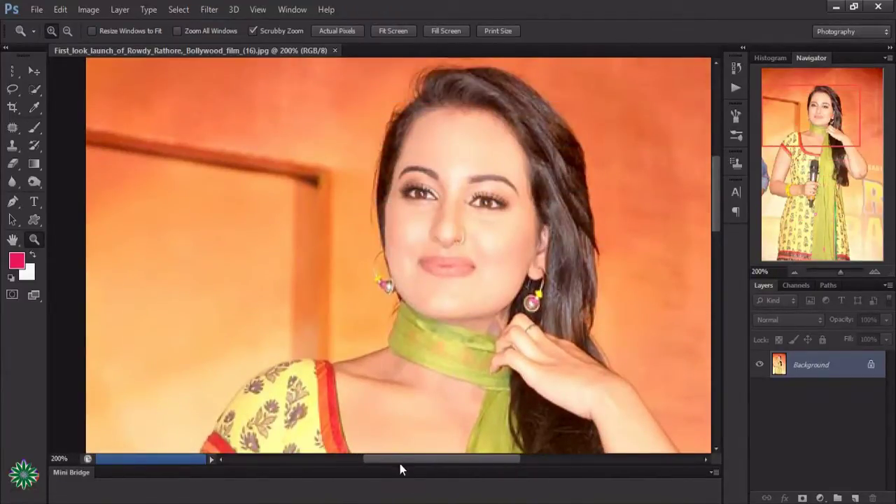
left_click_drag(400, 463, 429, 464)
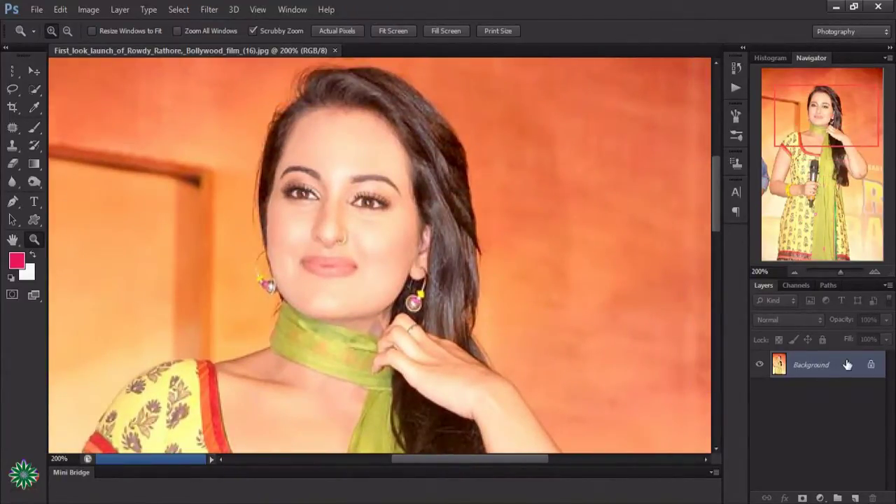
Step: Duplicate the Background layer, then add an empty Layer 1 above the copy
left_click_drag(854, 376, 855, 498)
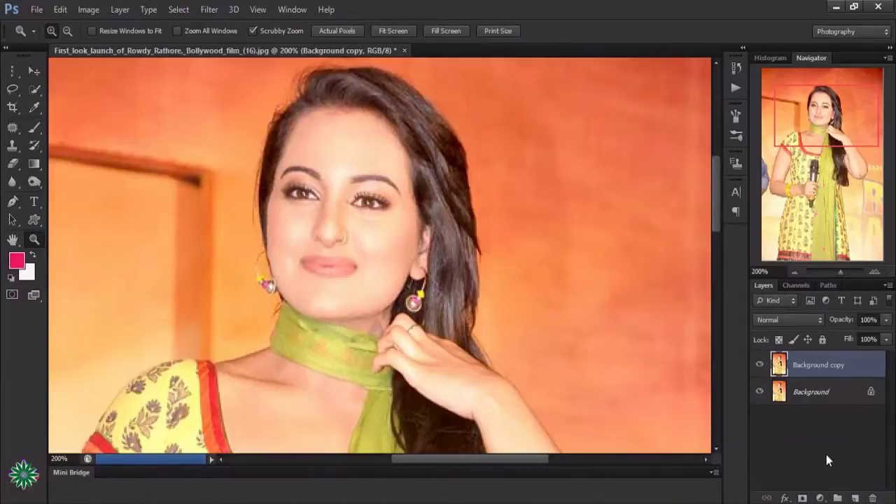
scroll(521, 319, "down", 5)
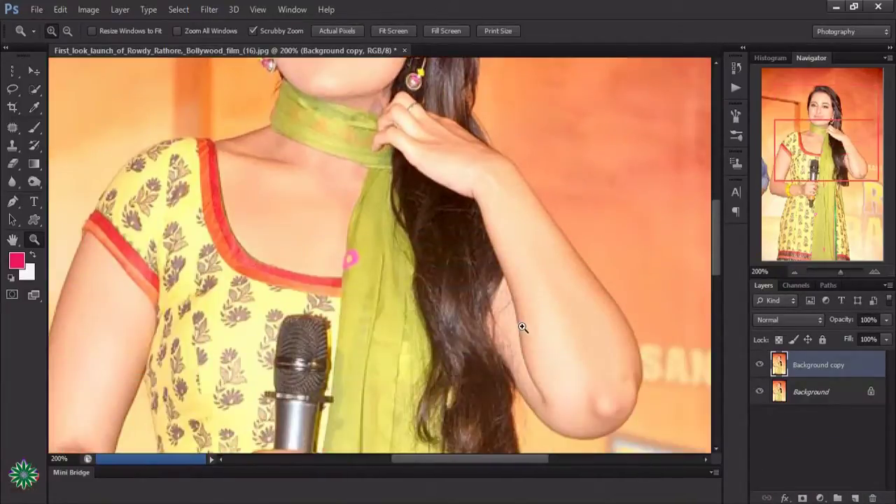
scroll(520, 322, "down", 5)
scroll(521, 324, "up", 2)
scroll(521, 326, "up", 3)
scroll(522, 327, "up", 3)
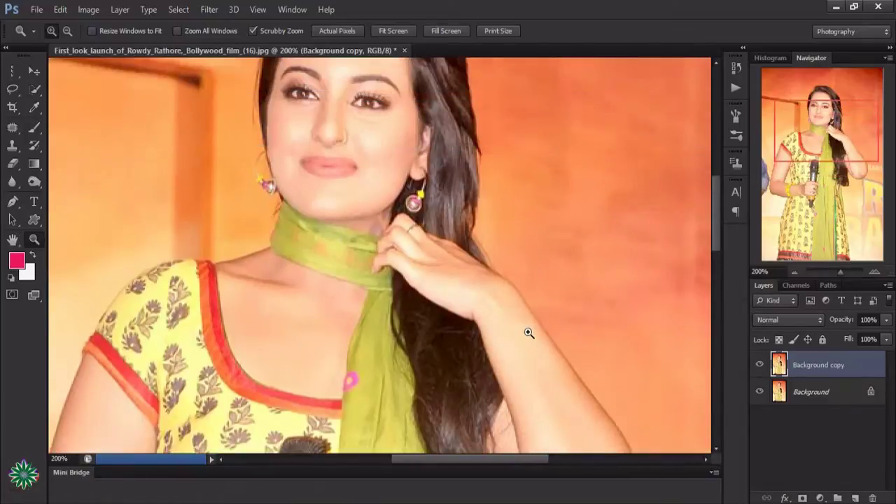
scroll(523, 329, "down", 1)
scroll(524, 330, "down", 3)
scroll(525, 331, "up", 5)
scroll(525, 332, "up", 3)
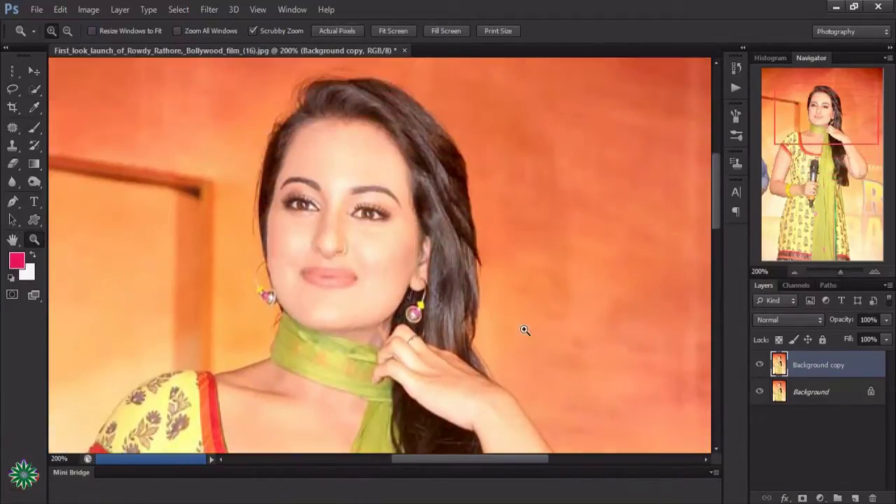
left_click(853, 497)
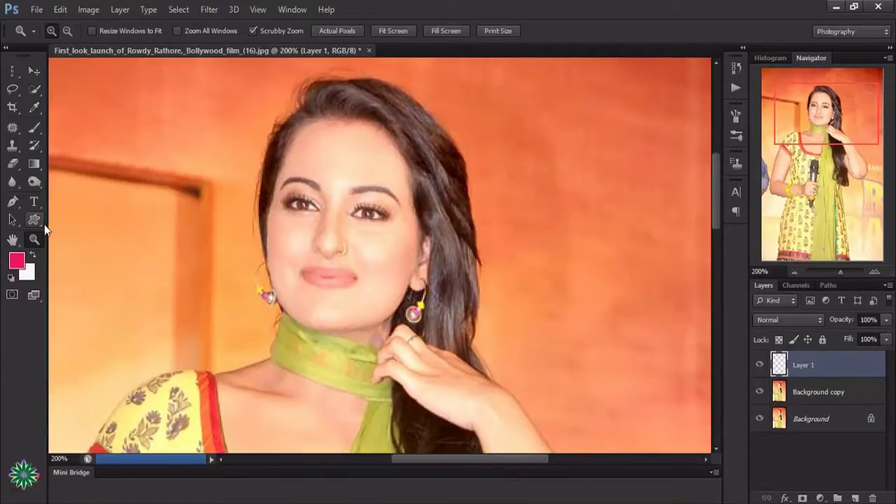
Step: Zoom the view to 400% on the face, ready to draw with the Pen tool
left_click(12, 202)
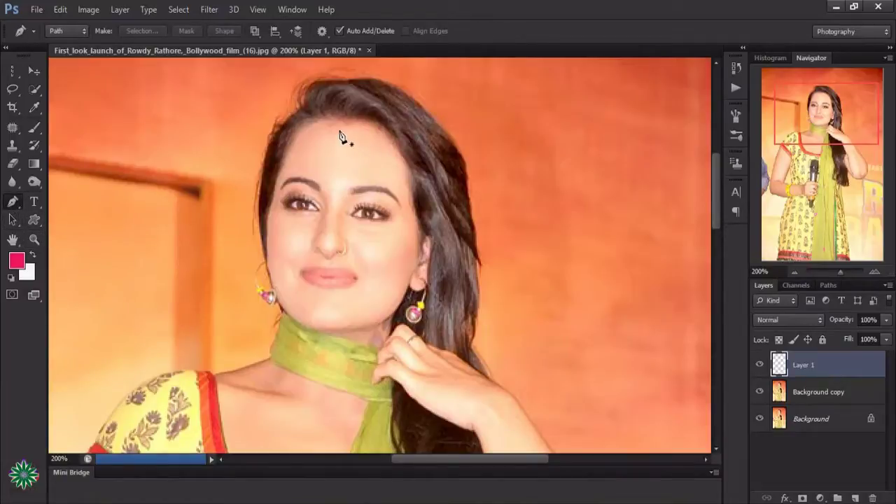
left_click(35, 240)
left_click(233, 233)
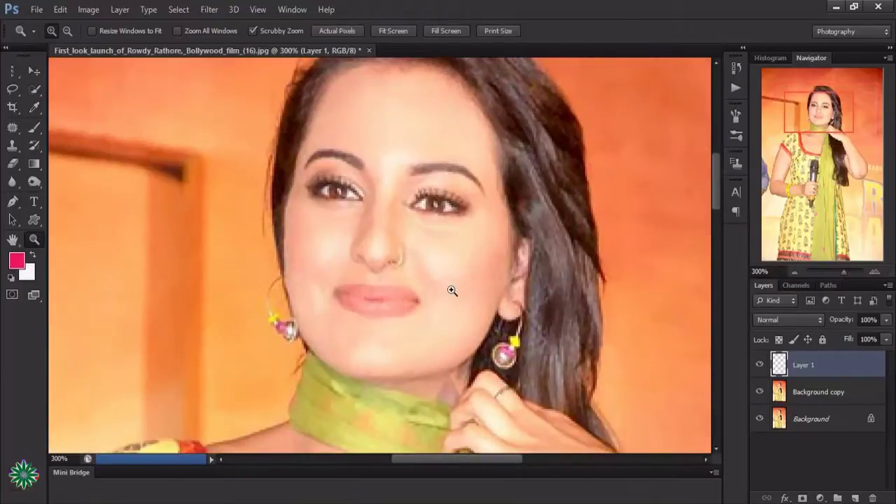
left_click(450, 290)
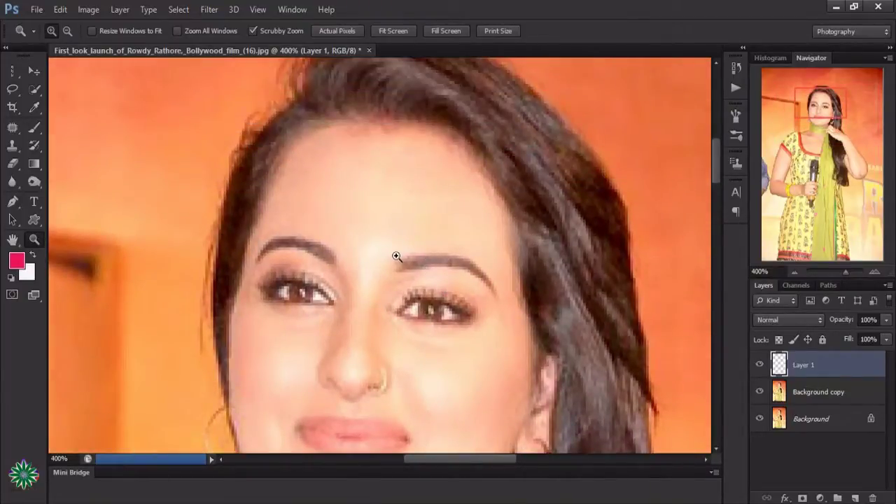
left_click(13, 203)
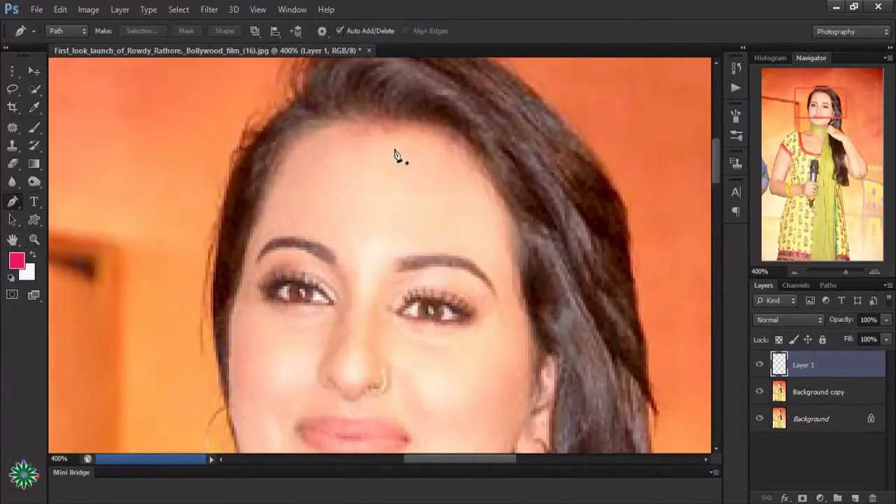
Step: Draw a path from the top of the head down the nose to the chin and along the left jaw
left_click(374, 126)
left_click(350, 384)
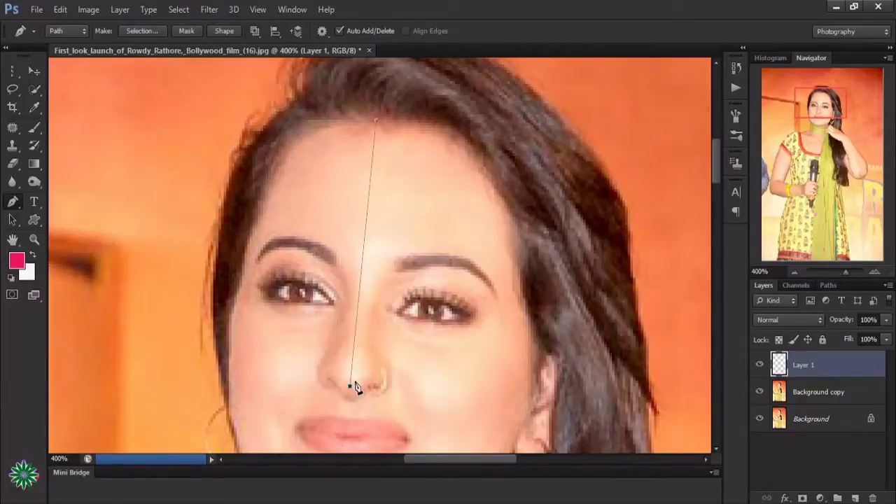
scroll(355, 392, "down", 3)
scroll(356, 399, "down", 1)
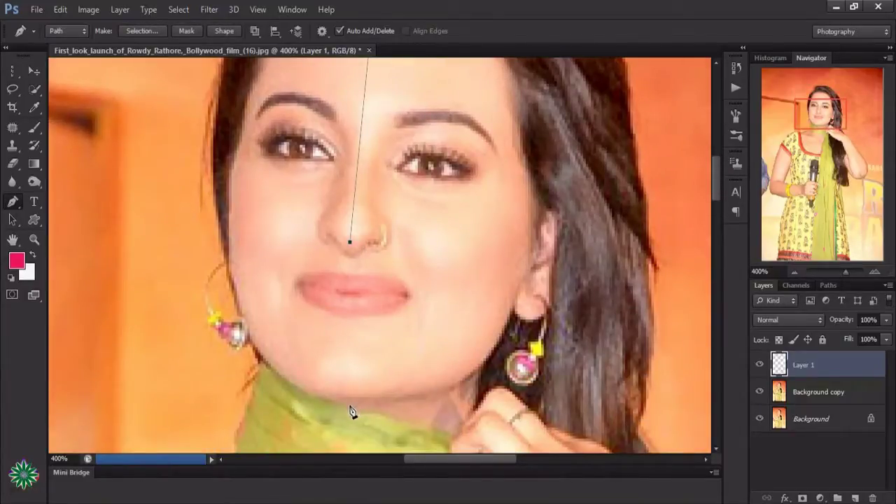
left_click(350, 406)
left_click(310, 394)
left_click(287, 380)
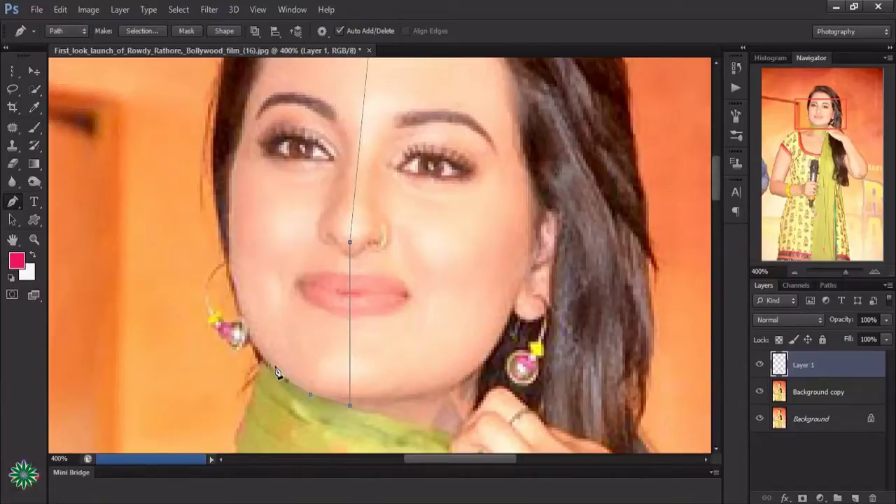
left_click(263, 360)
left_click(247, 340)
Step: Continue the path up the left cheek and hairline, closing it at the start point
left_click(228, 239)
left_click(229, 202)
left_click(232, 165)
left_click(239, 141)
scroll(279, 140, "up", 3)
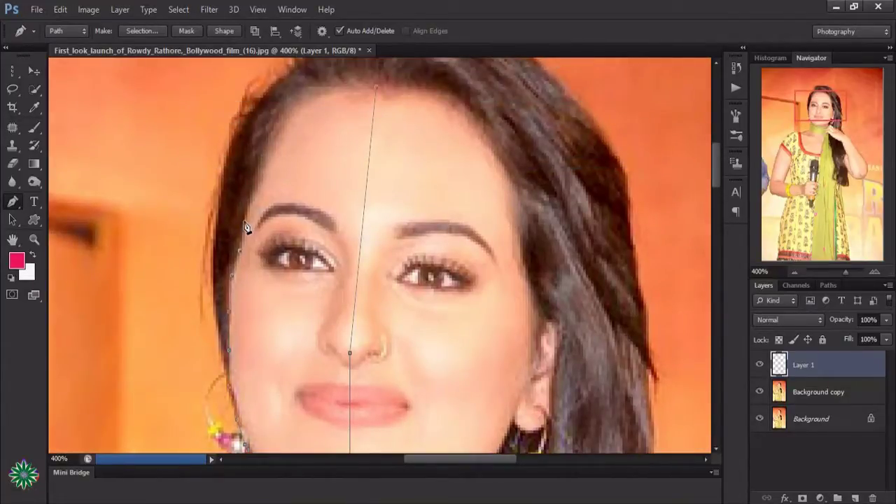
left_click(247, 203)
left_click(257, 175)
left_click(334, 86)
left_click(355, 81)
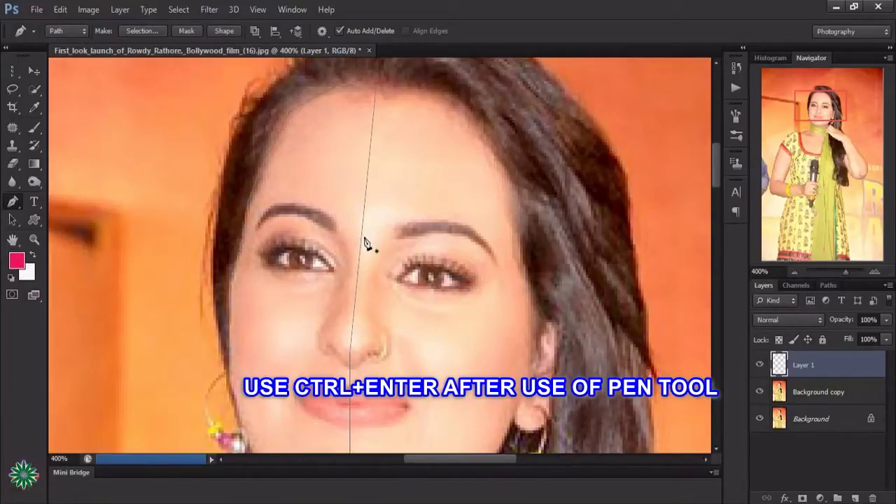
Step: Load the left-half face path as a selection with Ctrl+Enter
key("ctrl+Return")
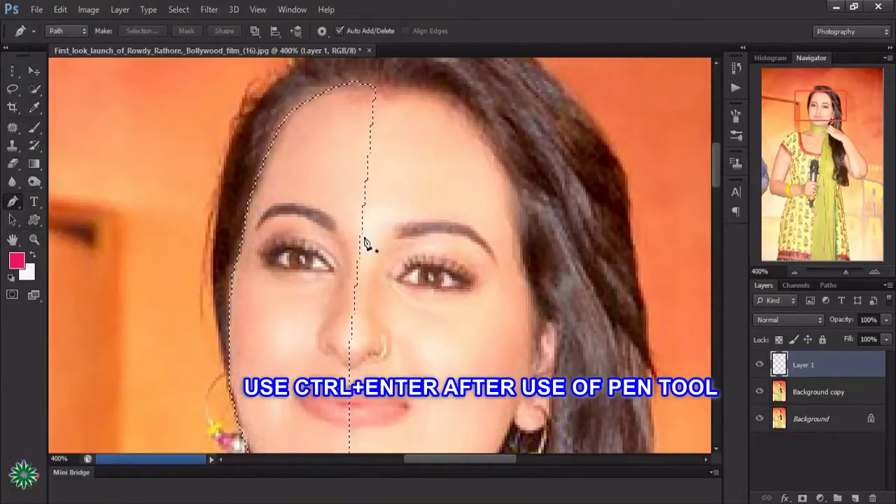
scroll(380, 296, "down", 2)
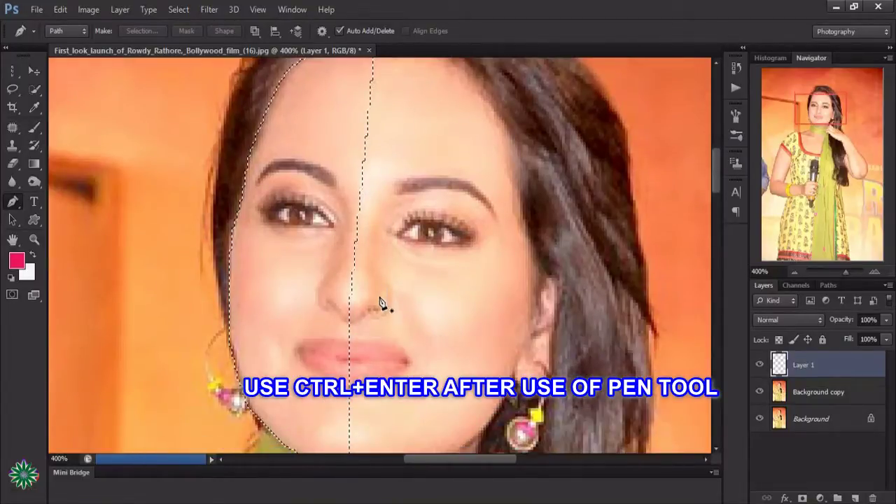
scroll(380, 304, "down", 1)
scroll(430, 310, "down", 2)
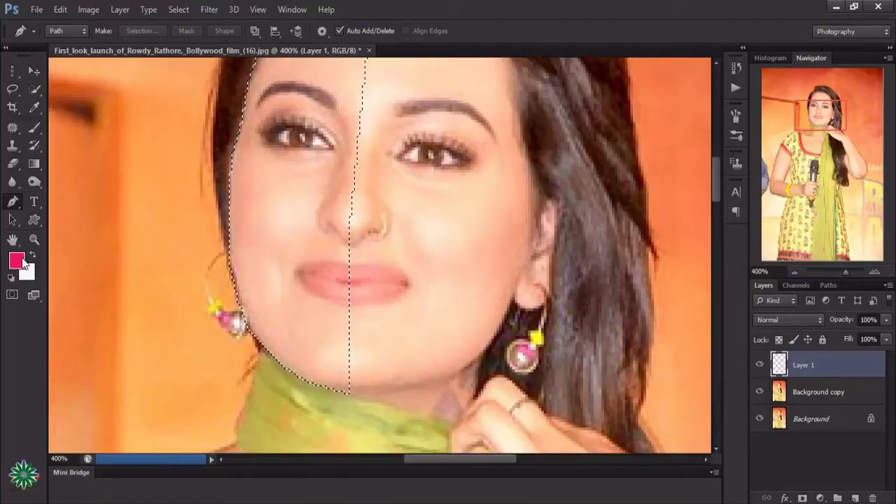
Step: Set the foreground colour to blue #3042e9
left_click(16, 261)
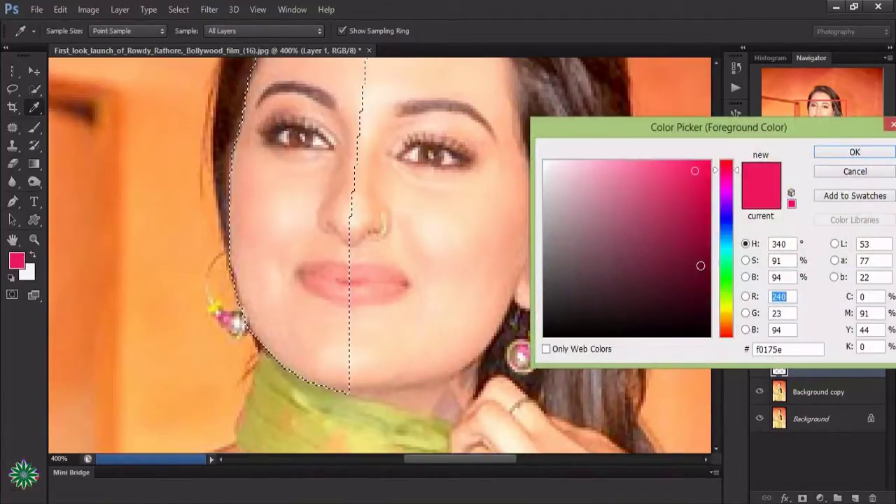
left_click(725, 222)
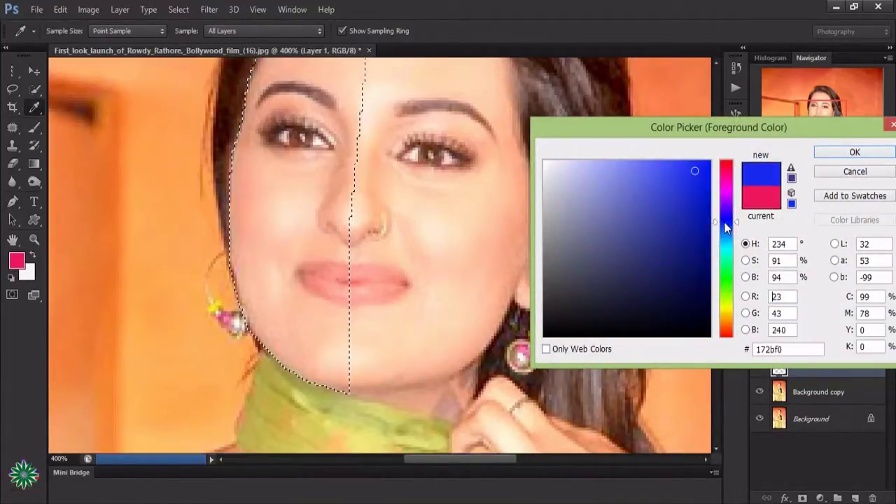
left_click(676, 176)
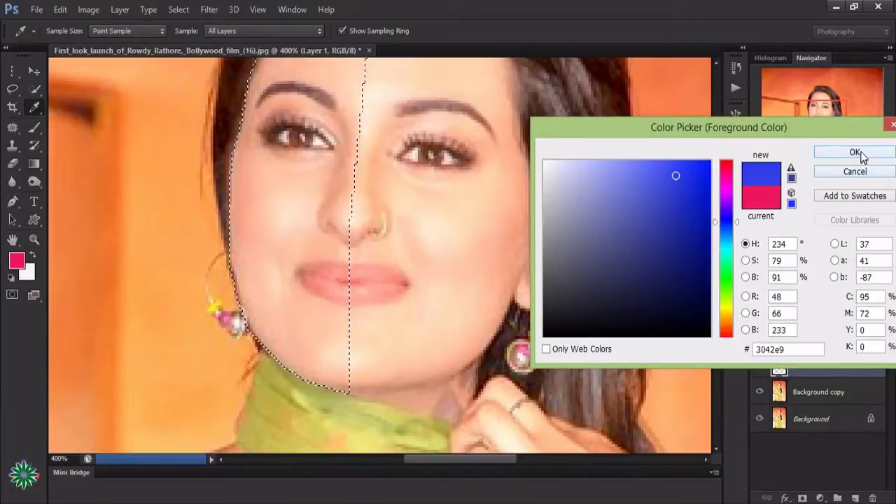
left_click(858, 152)
scroll(448, 320, "up", 2)
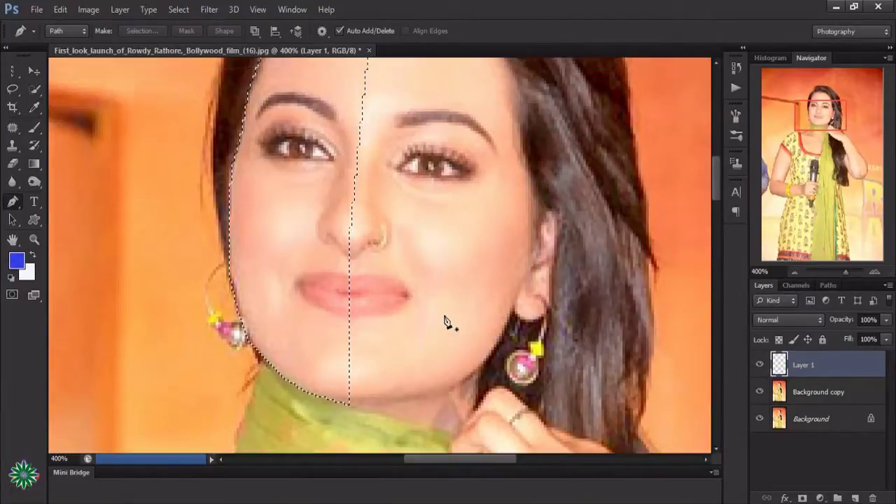
Step: Brush solid blue over the selected left face half, down to the chin, on Layer 1
left_click(33, 128)
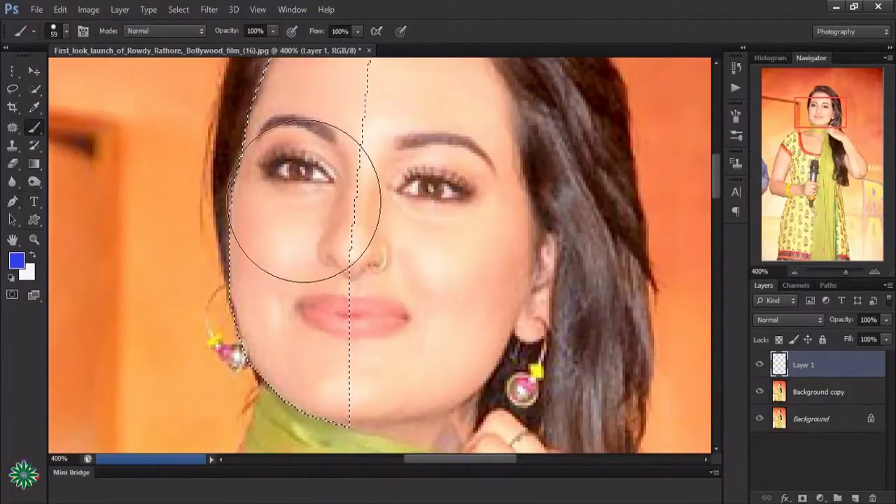
scroll(308, 161, "up", 4)
left_click_drag(350, 149, 301, 353)
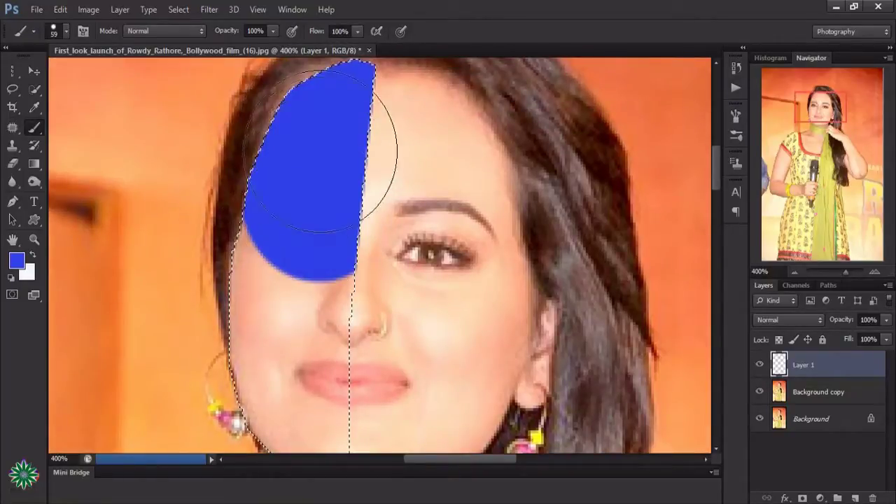
scroll(301, 353, "down", 2)
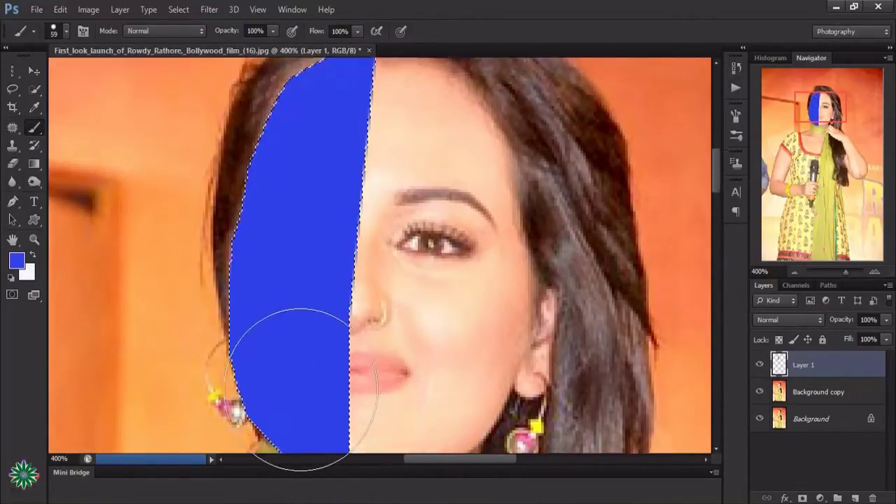
left_click_drag(300, 384, 290, 380)
scroll(289, 380, "down", 1)
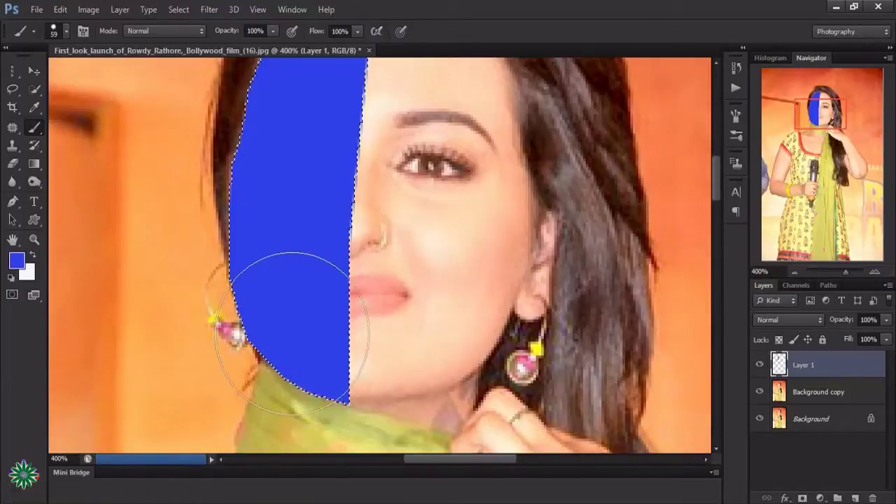
scroll(298, 336, "up", 3)
scroll(308, 308, "up", 2)
scroll(319, 284, "down", 2)
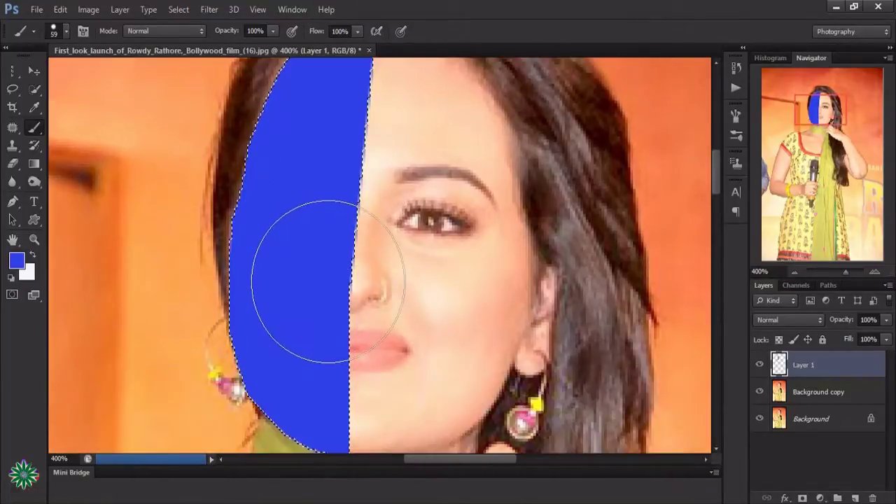
scroll(316, 297, "down", 2)
scroll(294, 287, "up", 1)
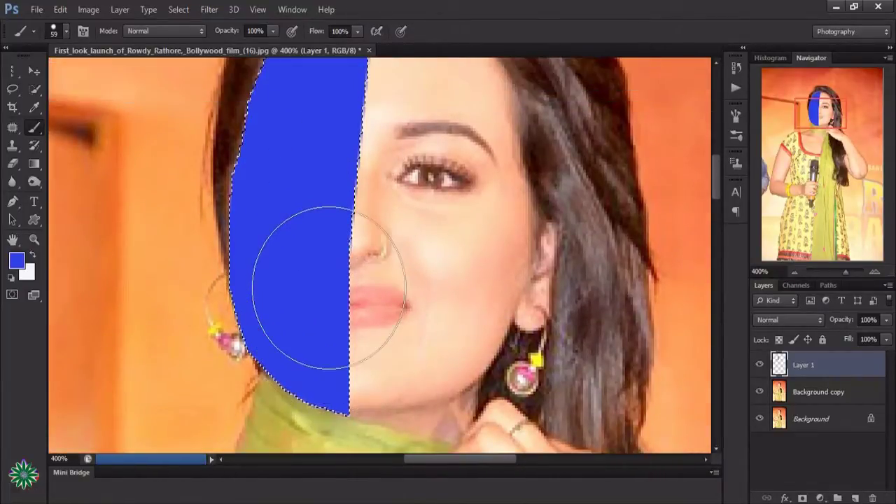
scroll(301, 280, "up", 1)
scroll(450, 280, "up", 1)
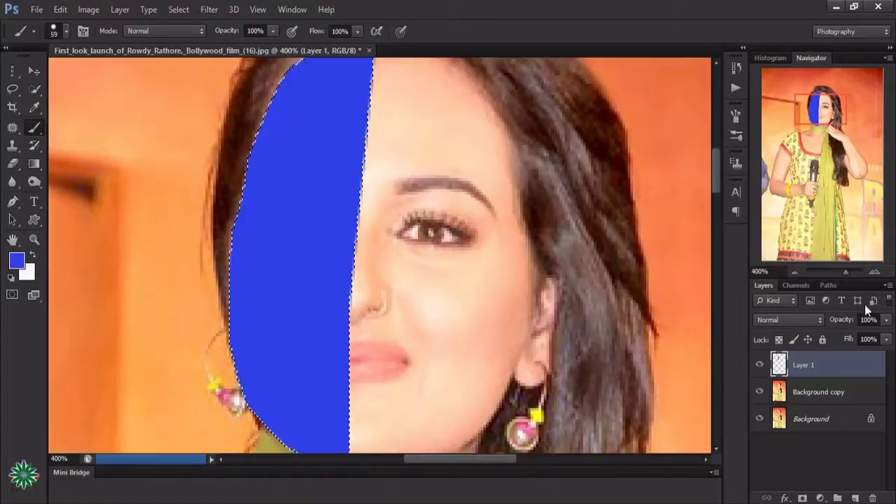
Step: Change Layer 1's blend mode to Screen, then to Soft Light
left_click(810, 322)
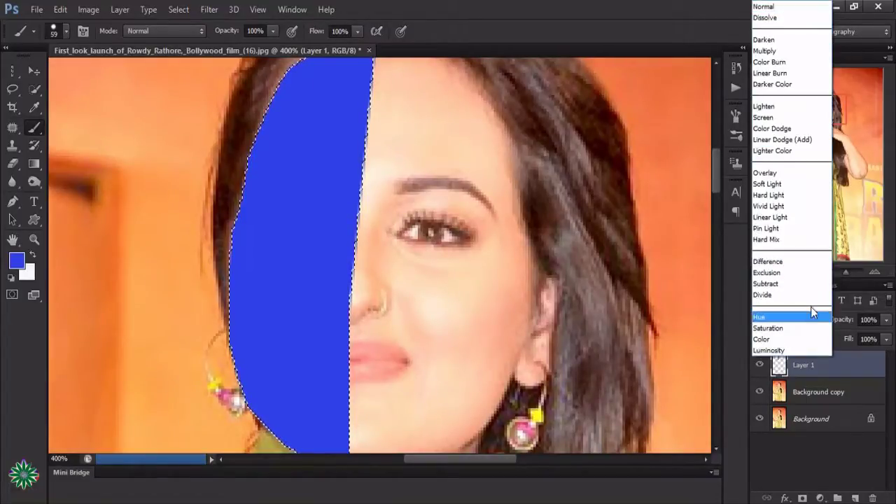
left_click(769, 121)
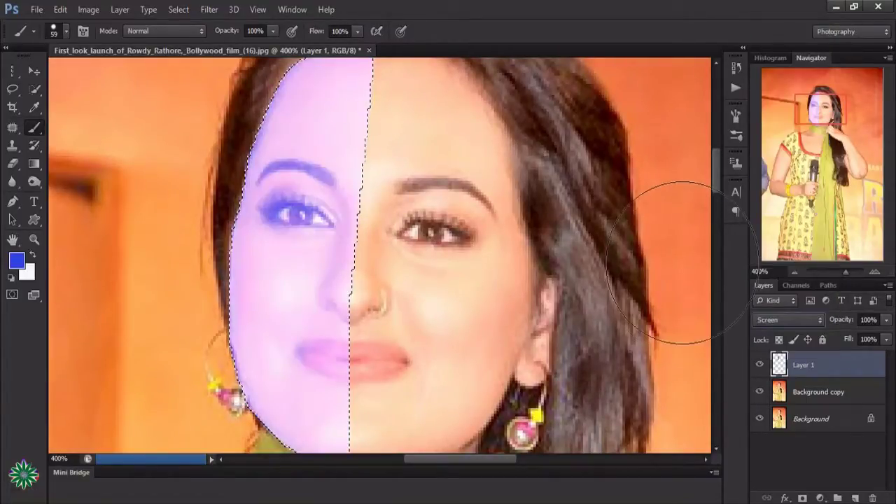
left_click(804, 322)
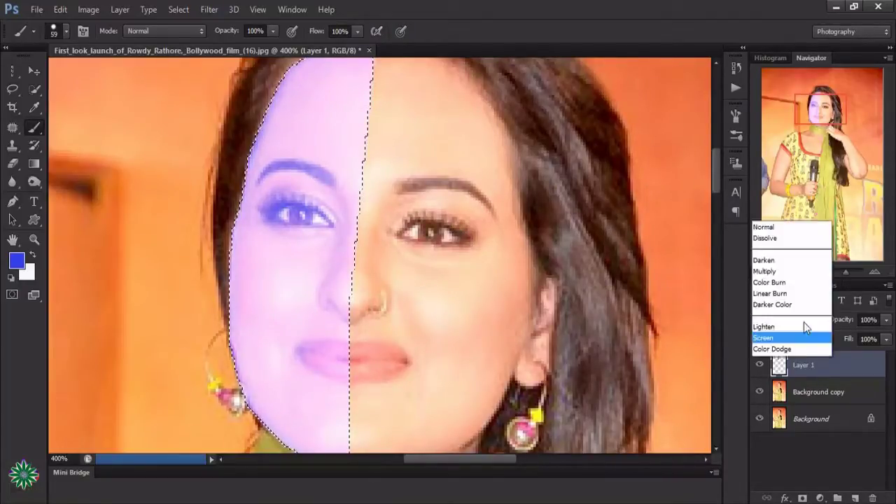
left_click(778, 185)
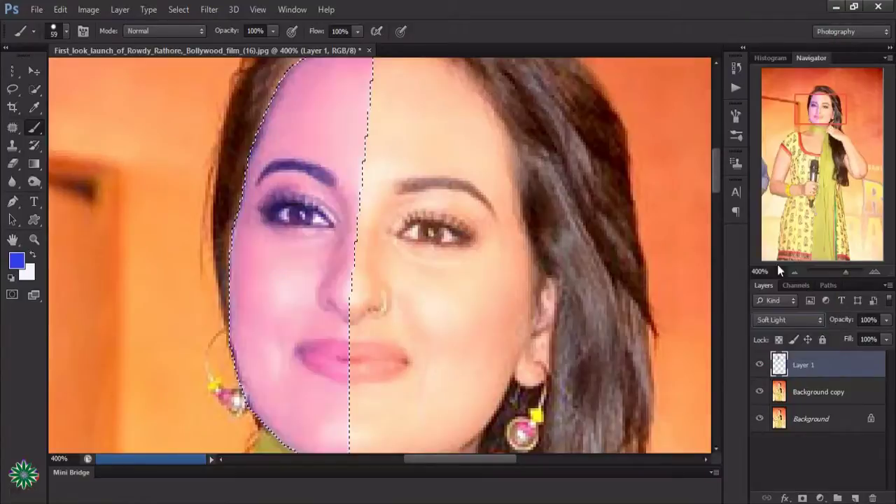
Step: Lower Layer 1's opacity slightly
left_click(887, 323)
mouse_move(889, 340)
left_mouse_down()
mouse_move(877, 339)
mouse_move(890, 340)
left_mouse_up()
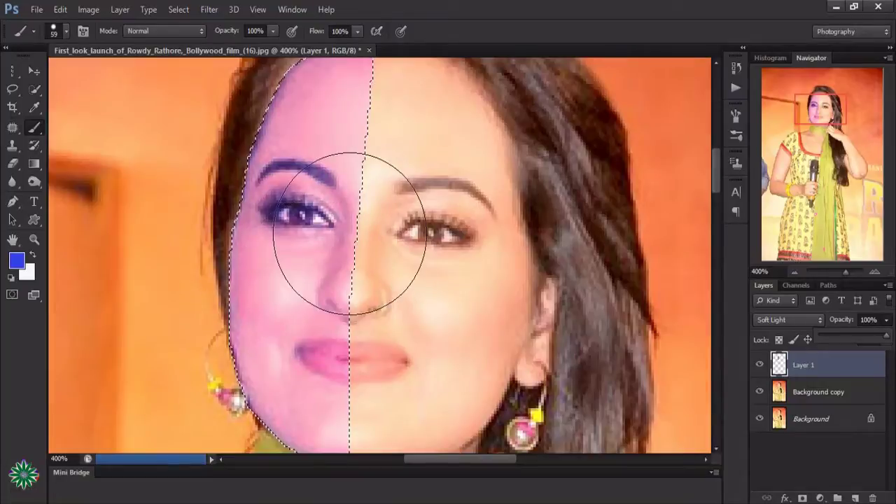
scroll(570, 300, "down", 2)
scroll(569, 290, "down", 2)
scroll(569, 291, "up", 2)
scroll(569, 291, "up", 2)
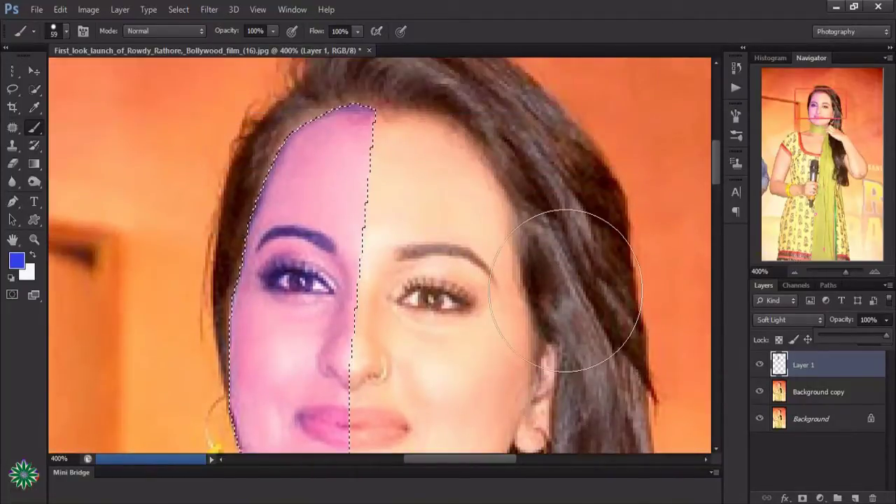
scroll(567, 290, "up", 1)
scroll(566, 292, "down", 1)
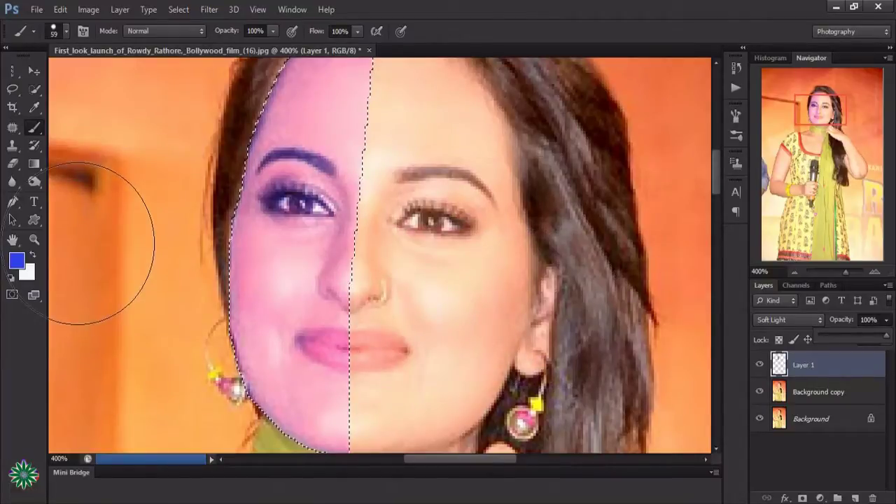
Step: Deselect the face with a Lasso click and zoom out to 300%
left_click(12, 89)
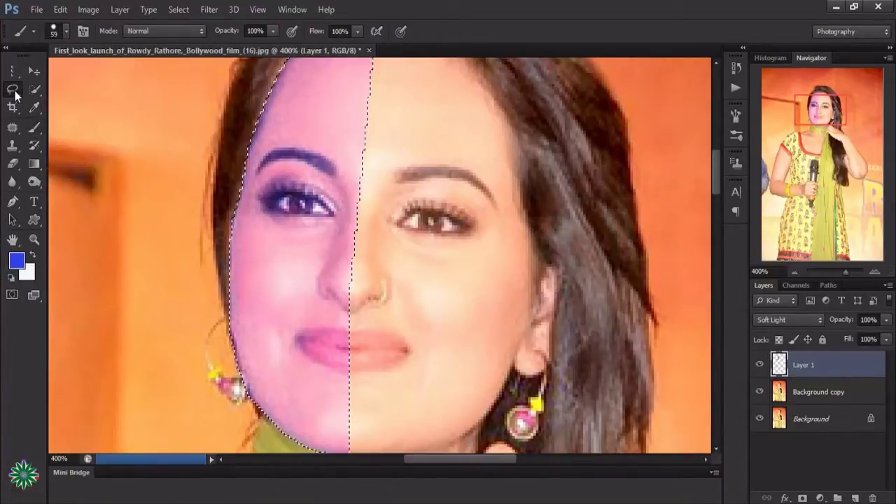
left_click(283, 260)
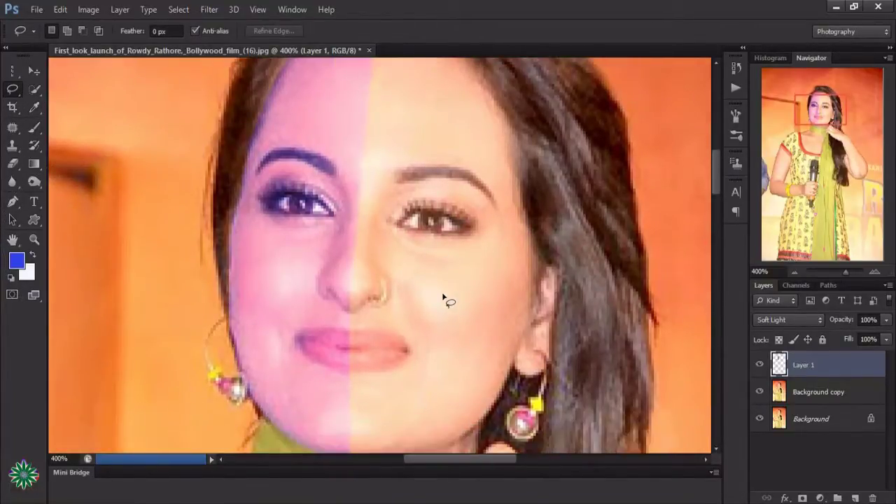
left_click(32, 244)
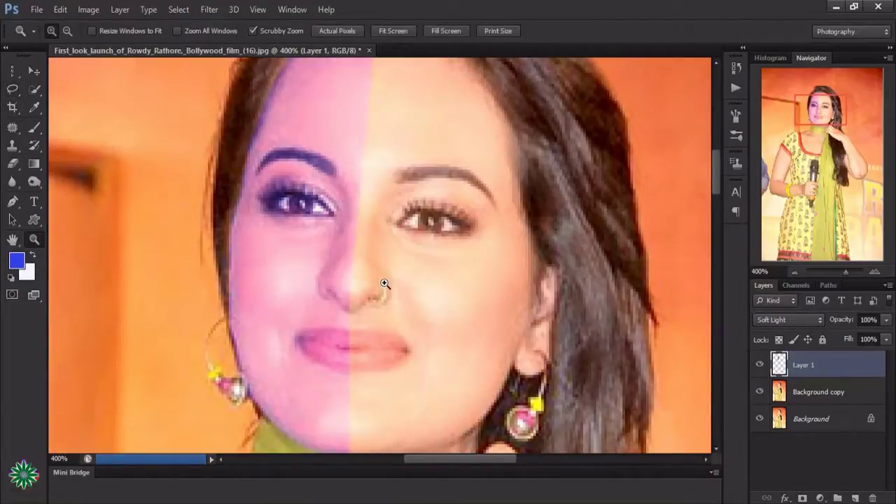
left_click(344, 279, "alt")
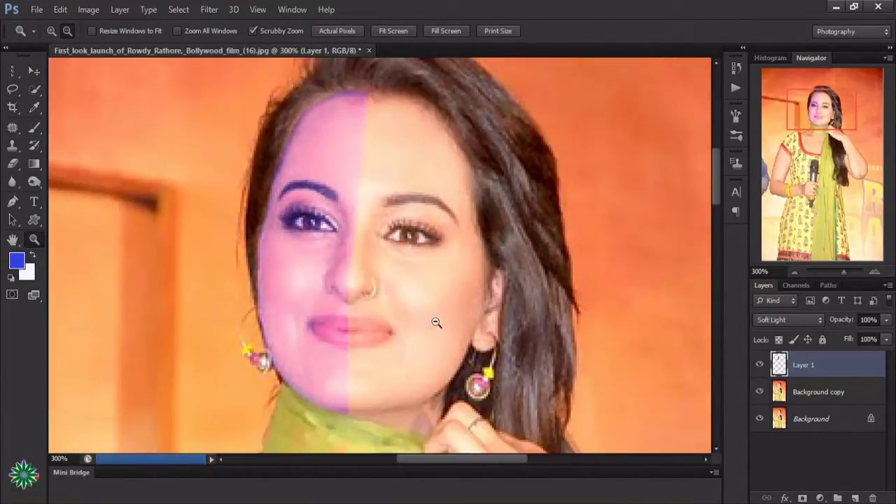
scroll(439, 360, "down", 2)
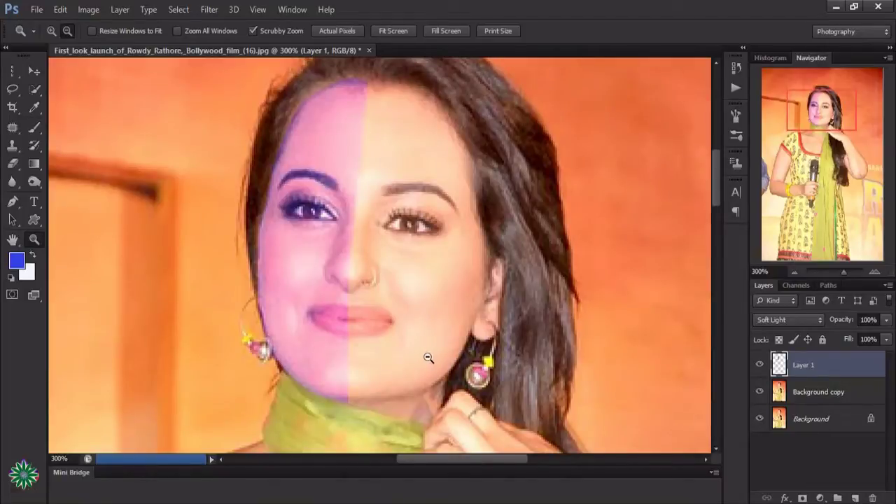
scroll(448, 366, "down", 2)
scroll(459, 366, "up", 4)
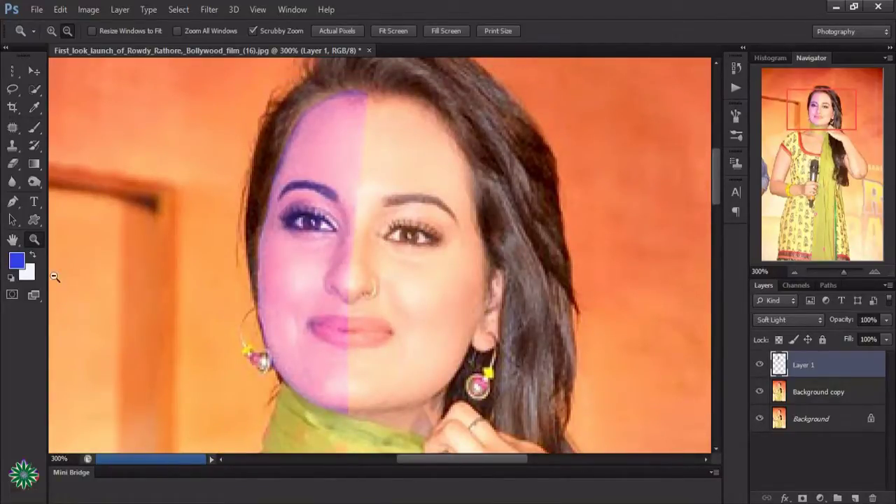
left_click(13, 202)
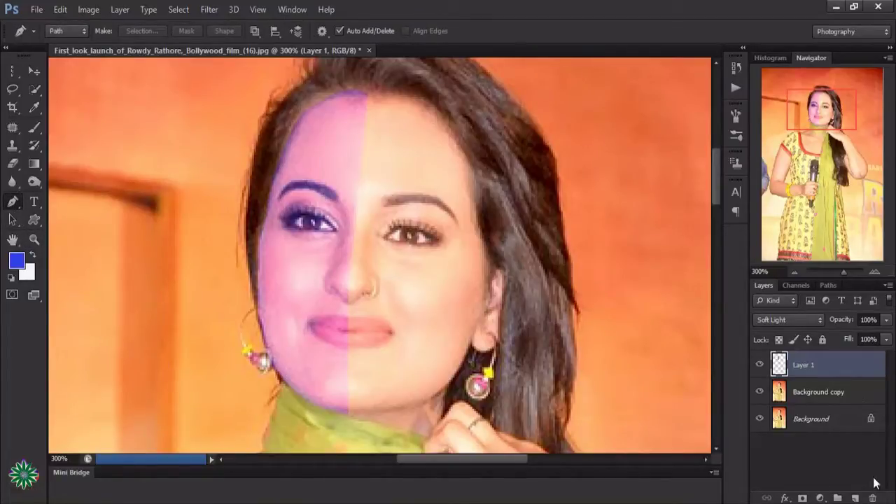
Step: Add Layer 2 and start a path down the face's centre line to the chin
left_click(855, 498)
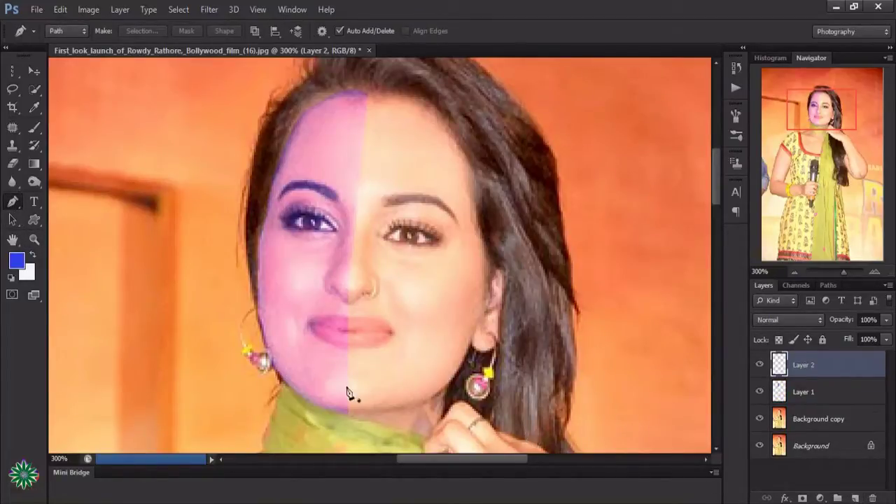
left_click(369, 97)
left_click(359, 153)
left_click(357, 209)
left_click(350, 282)
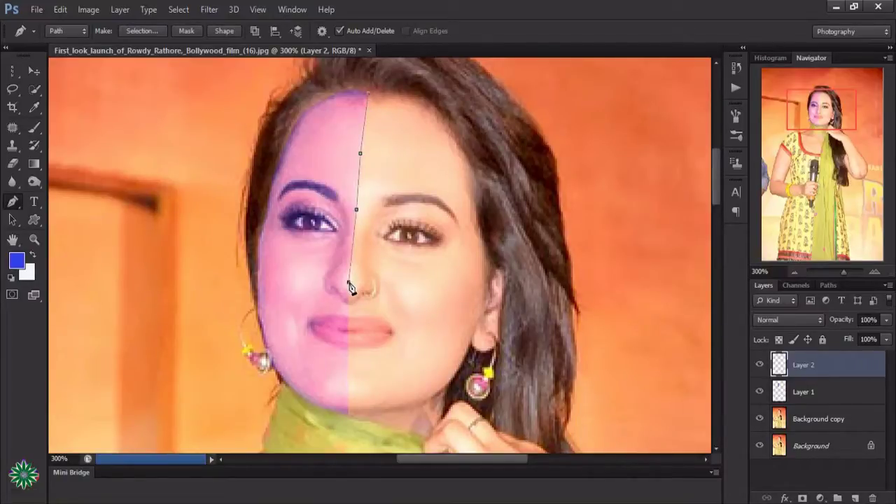
left_click(349, 317)
left_click(348, 365)
left_click(350, 414)
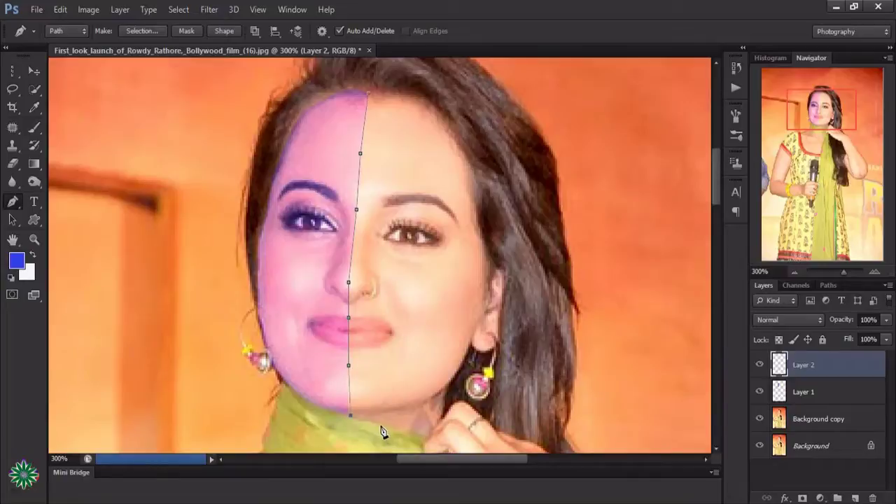
Step: Trace the path along the right jaw and neck, around the earring and up the ear
left_click(380, 422)
left_click(399, 432)
left_click(423, 438)
left_click(469, 341)
left_click(476, 349)
left_click(495, 344)
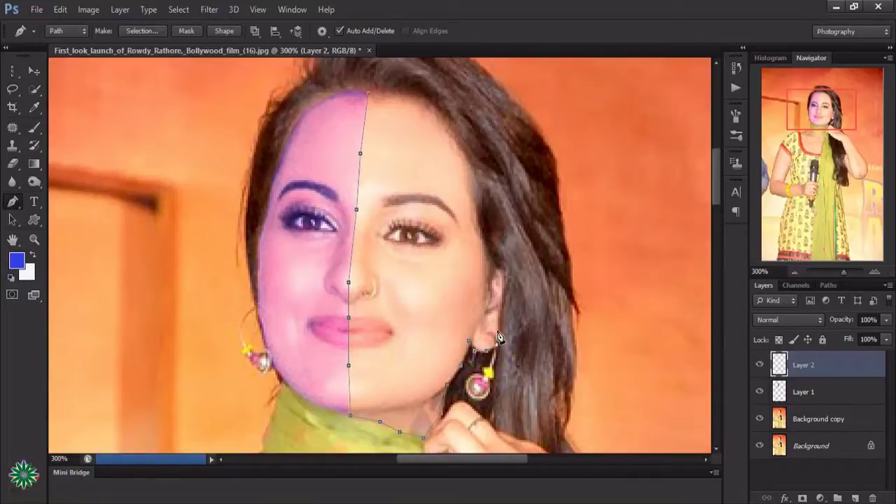
left_click(496, 266)
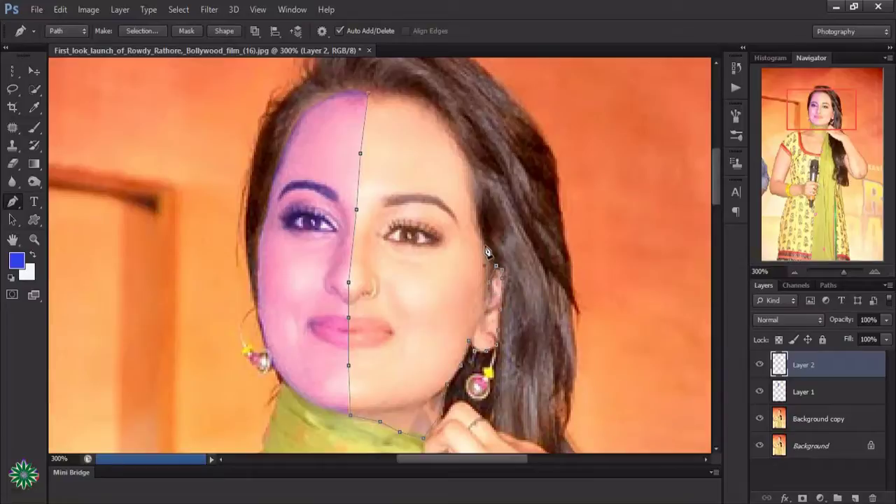
left_click(485, 245)
Step: Follow the right hairline back to the start, close the path and load it as a selection
left_click(477, 193)
left_click(473, 165)
left_click(444, 124)
left_click(430, 103)
left_click(394, 91)
left_click(369, 98)
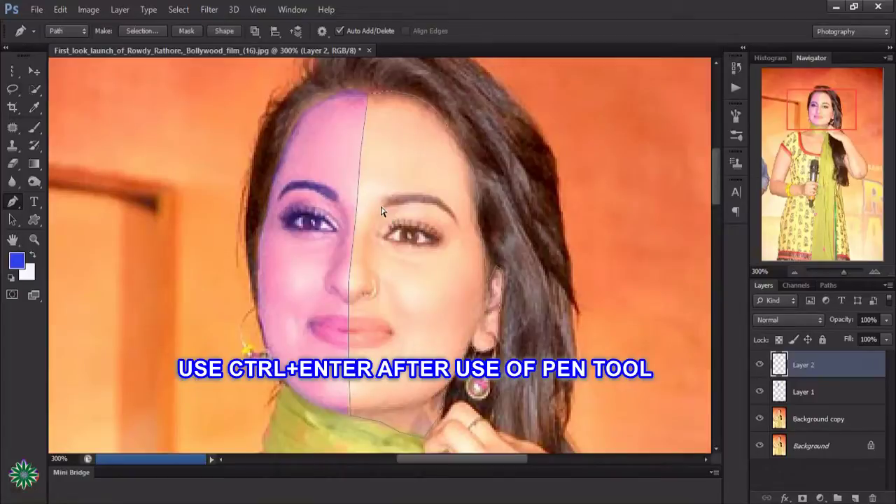
key("ctrl+Return")
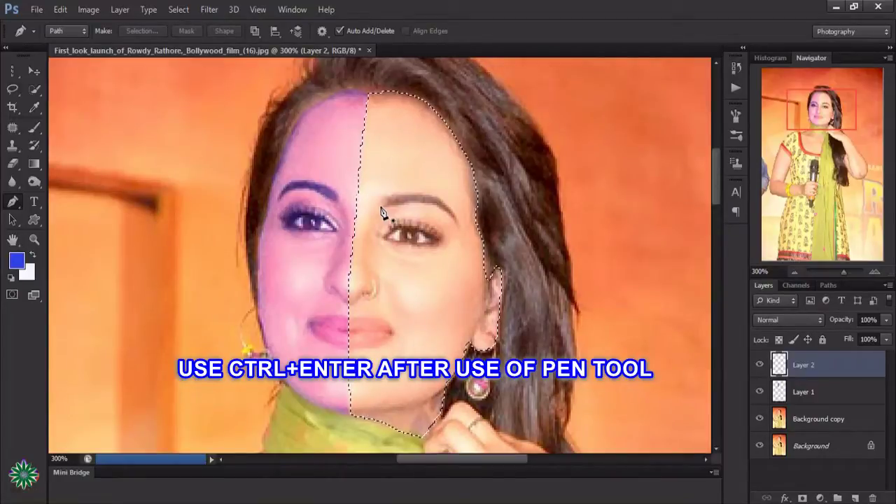
Step: Set the foreground colour to green #3adb1a
left_click(17, 261)
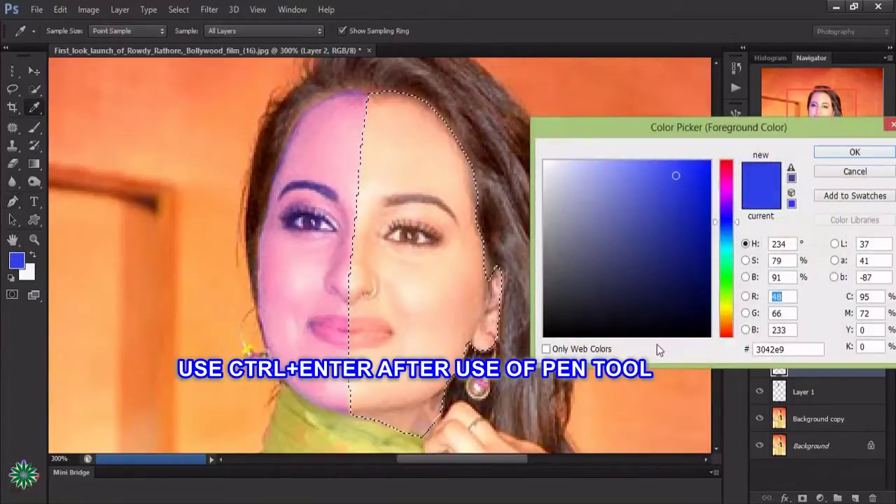
left_click(728, 283)
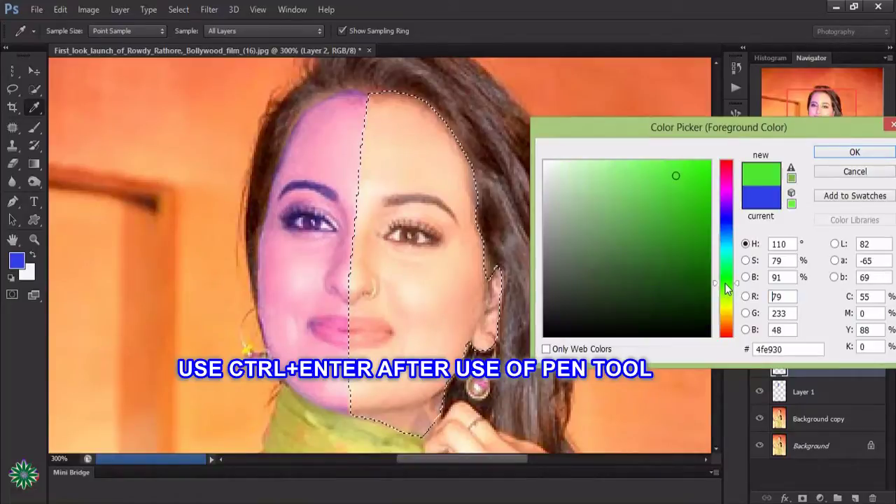
left_click(691, 184)
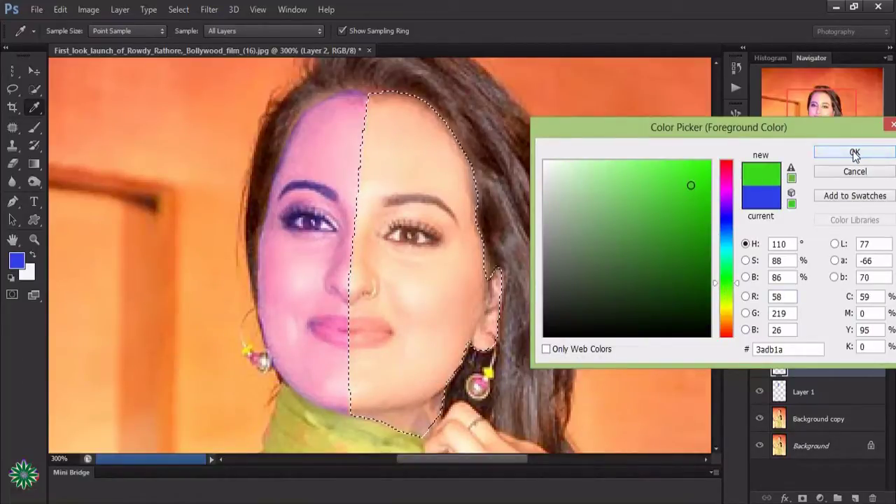
left_click(854, 154)
Step: Brush solid green over the selected right half of the face on Layer 2
key("p")
left_click(34, 127)
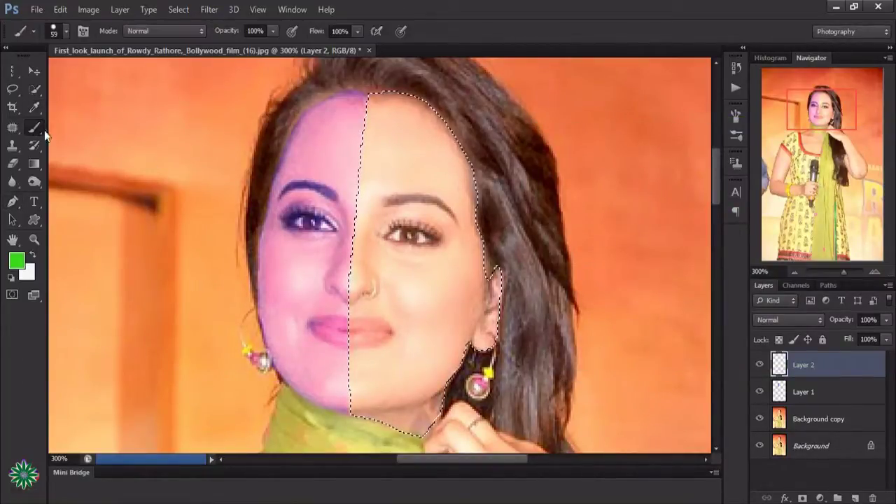
mouse_move(380, 119)
left_mouse_down()
mouse_move(389, 373)
mouse_move(468, 320)
left_mouse_up()
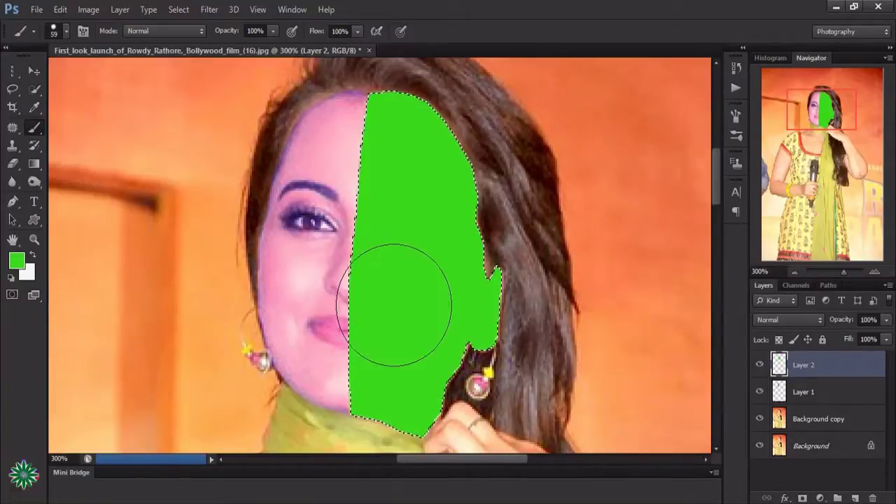
left_click(813, 321)
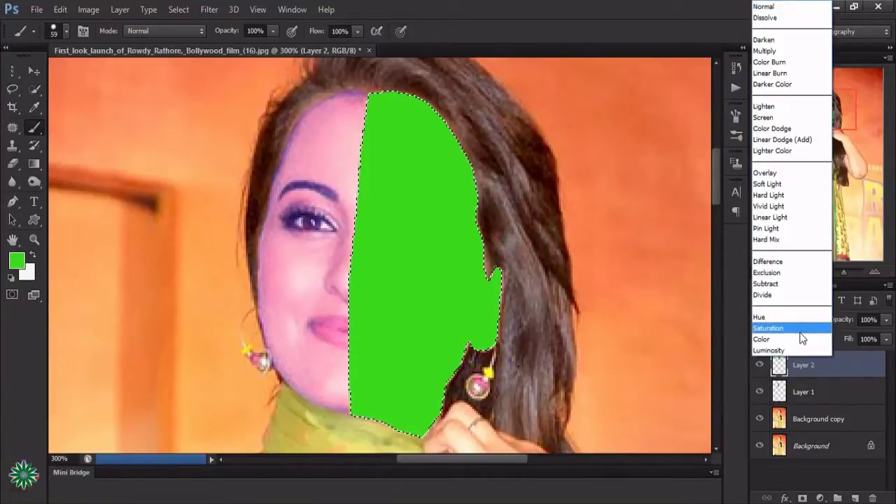
Step: Set Layer 2 to Color blend mode at 33% opacity, then scroll down to the chest
left_click(800, 336)
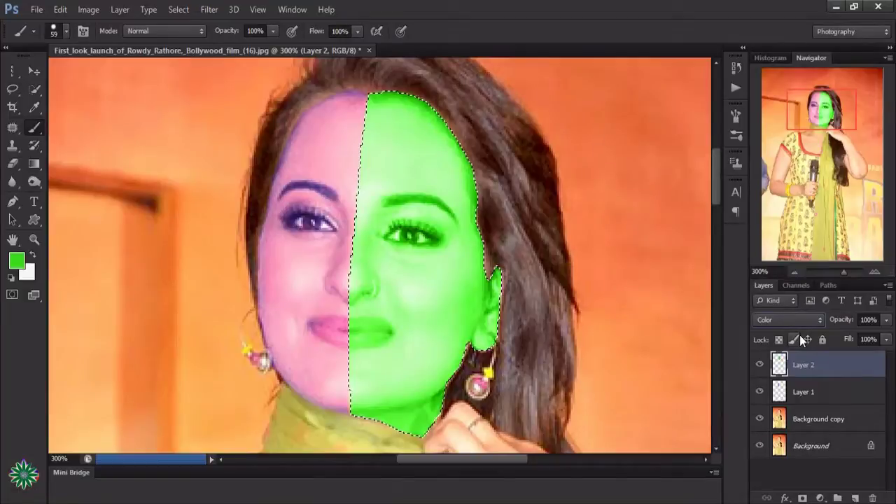
left_click(888, 320)
left_click_drag(887, 338, 876, 339)
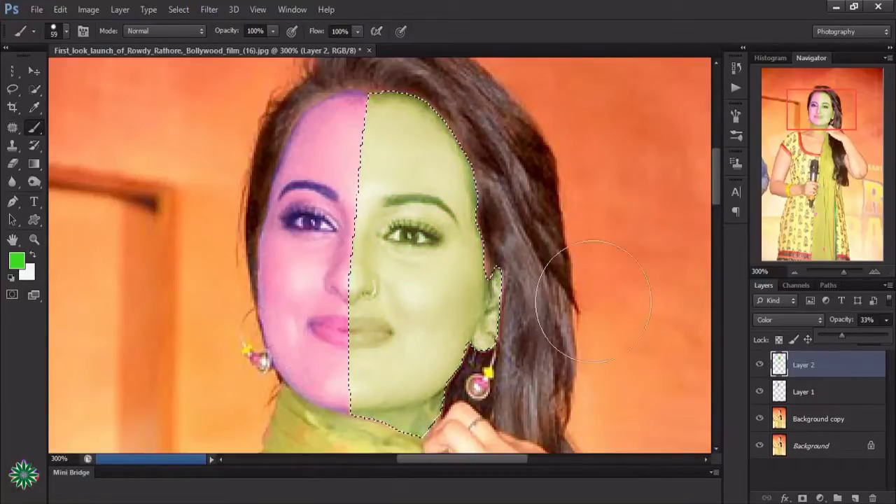
scroll(630, 296, "down", 1)
scroll(630, 296, "down", 4)
scroll(630, 294, "down", 4)
scroll(628, 298, "down", 1)
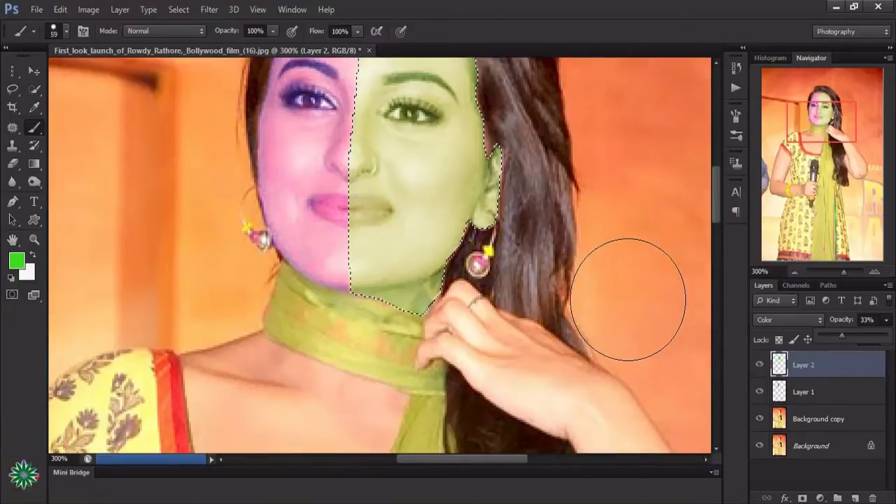
scroll(628, 299, "down", 1)
scroll(627, 298, "down", 3)
scroll(626, 296, "down", 3)
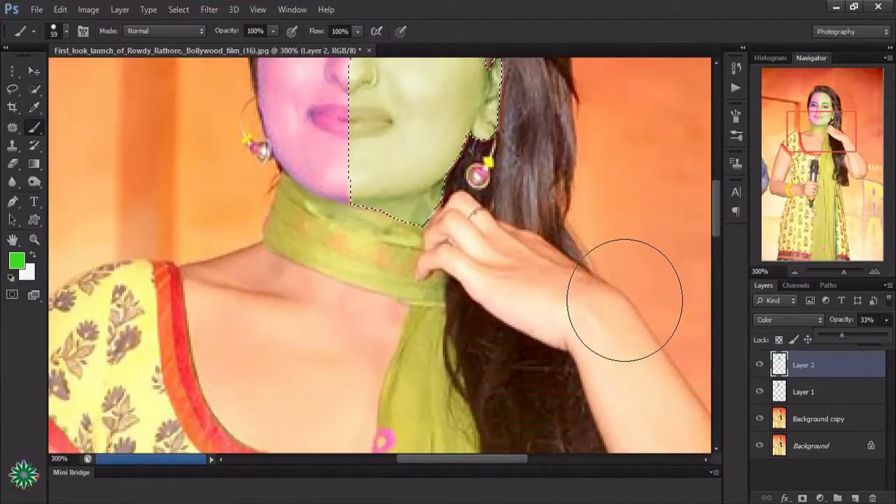
scroll(625, 298, "down", 4)
scroll(623, 299, "down", 4)
scroll(622, 294, "down", 1)
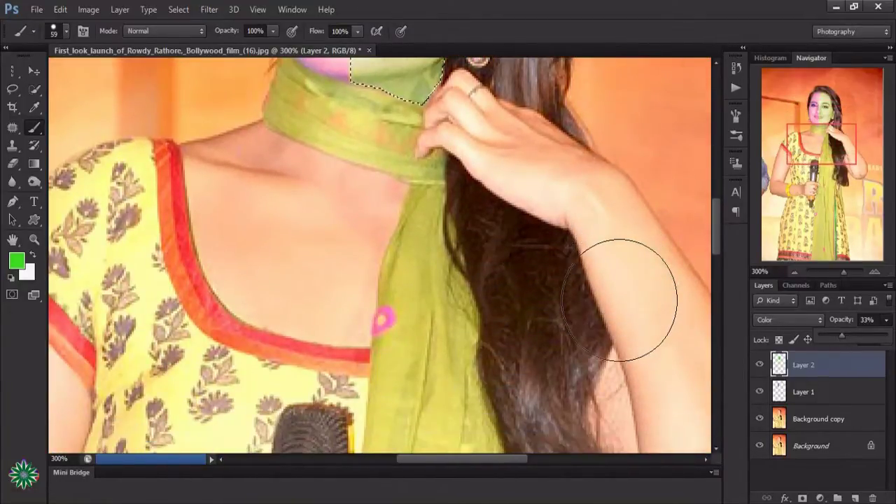
scroll(620, 287, "down", 2)
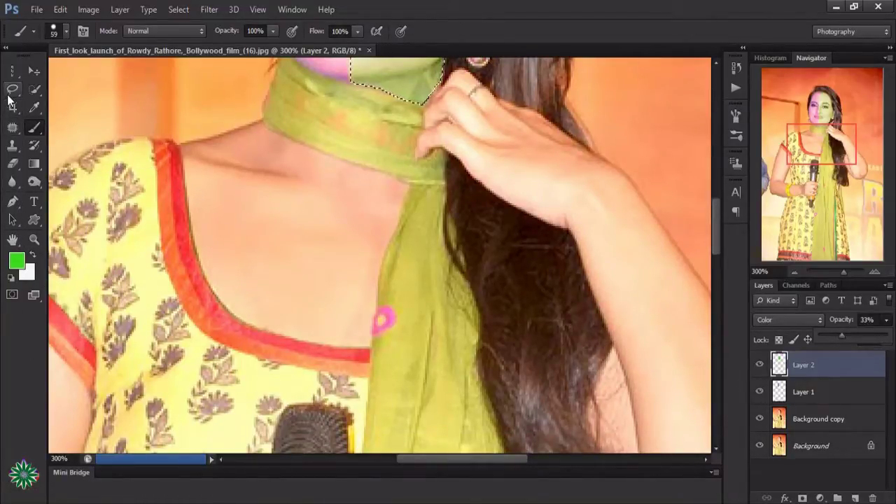
Step: Clear the face-half selection and add an empty Layer 3
left_click(12, 89)
scroll(425, 203, "up", 1)
scroll(425, 202, "up", 1)
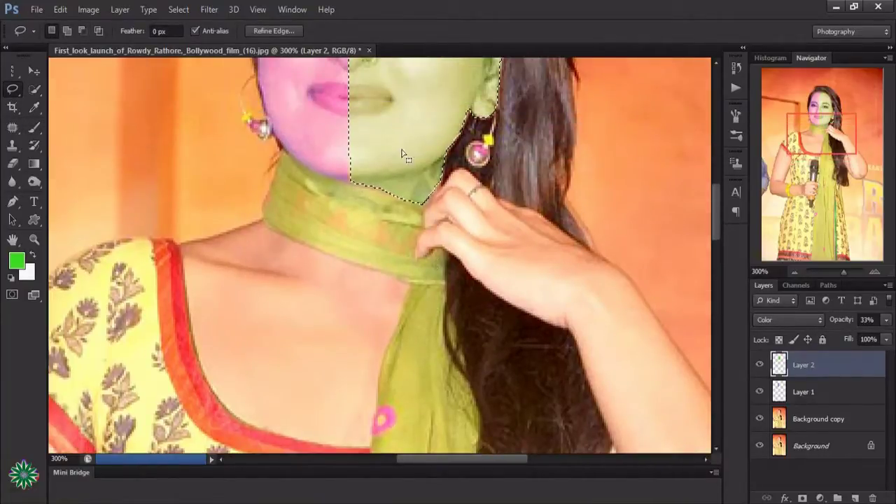
left_click(412, 168)
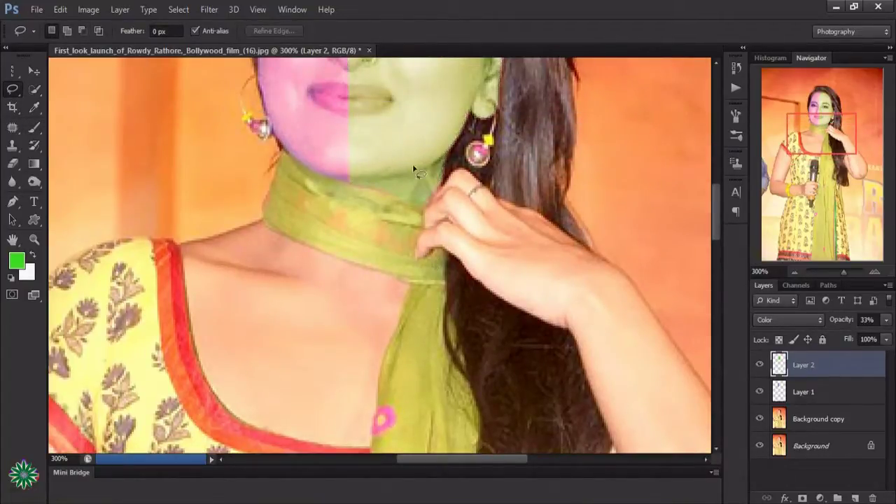
scroll(548, 256, "down", 1)
scroll(548, 259, "down", 1)
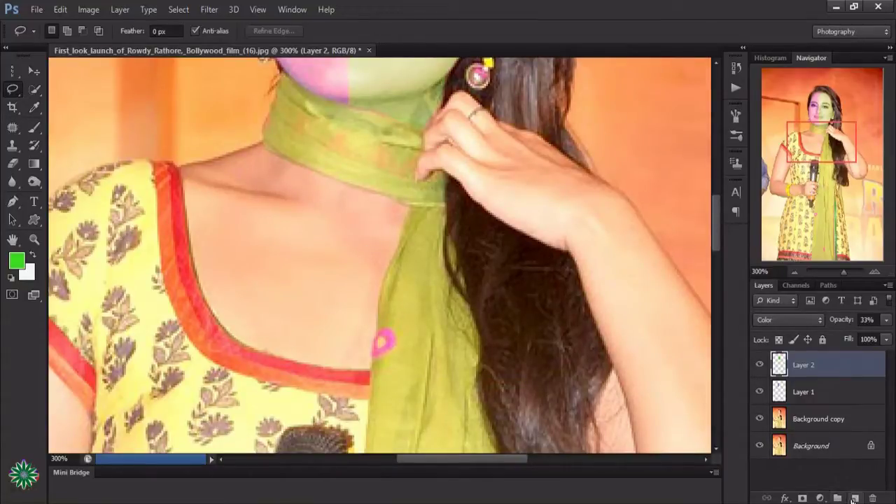
left_click(855, 498)
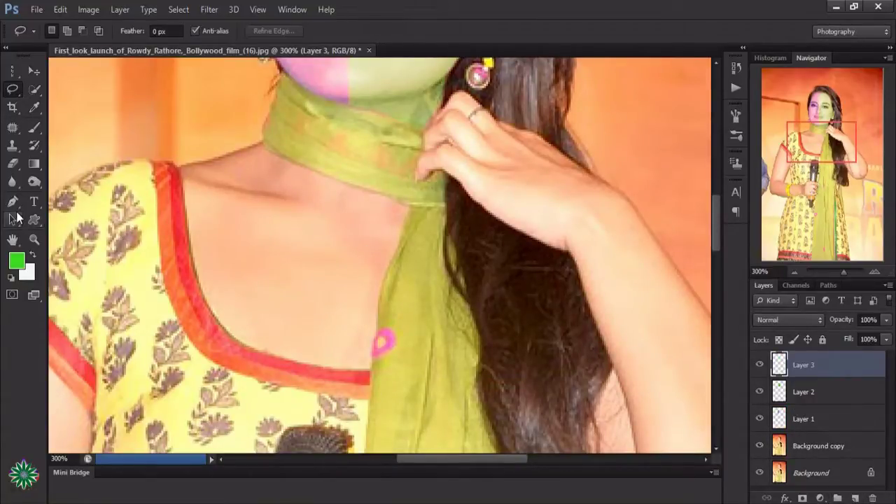
Step: Trace a Pen path around the bare neck and chest inside the neckline
left_click(13, 202)
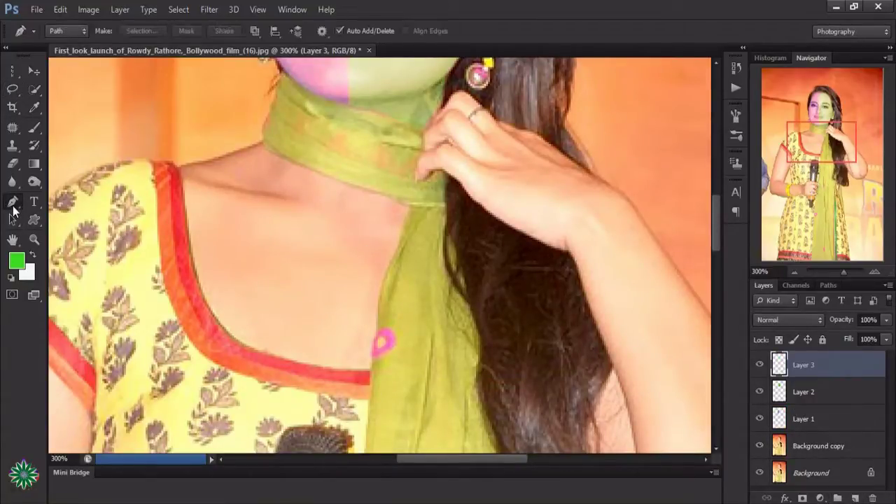
left_click(179, 170)
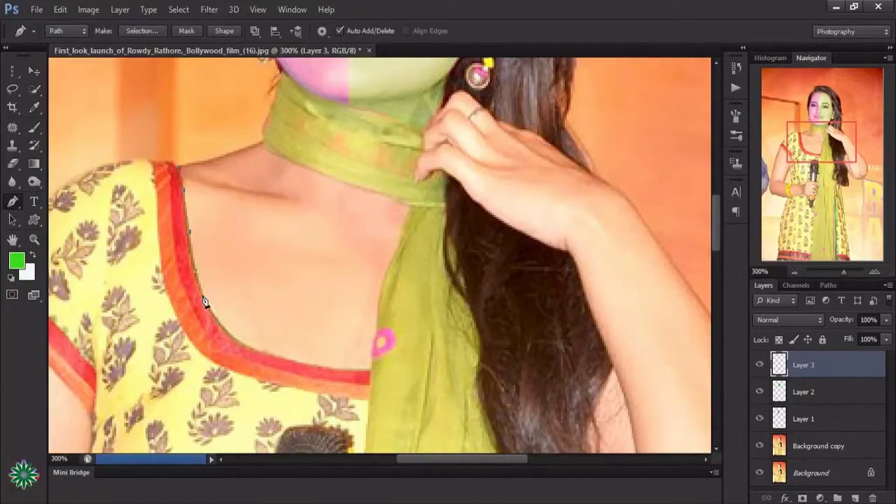
left_click(216, 319)
left_click(230, 333)
left_click(362, 369)
left_click(380, 293)
left_click(388, 264)
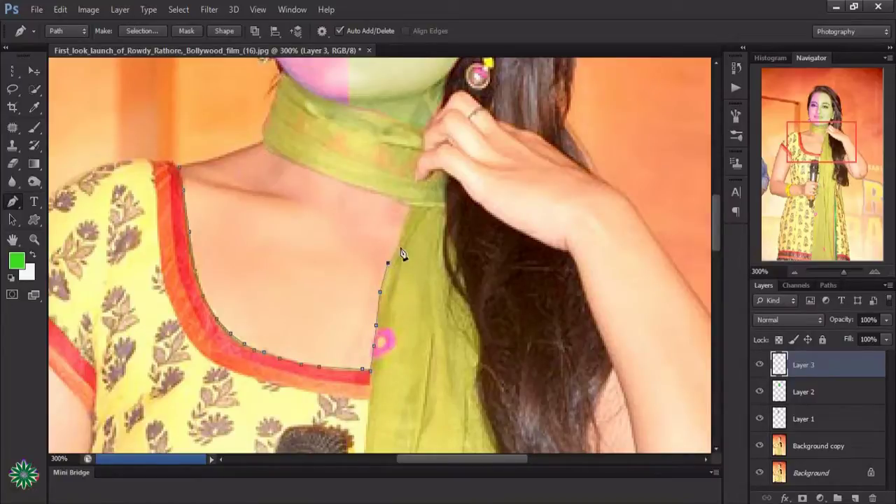
left_click(344, 184)
left_click(319, 174)
left_click(264, 140)
left_click(250, 145)
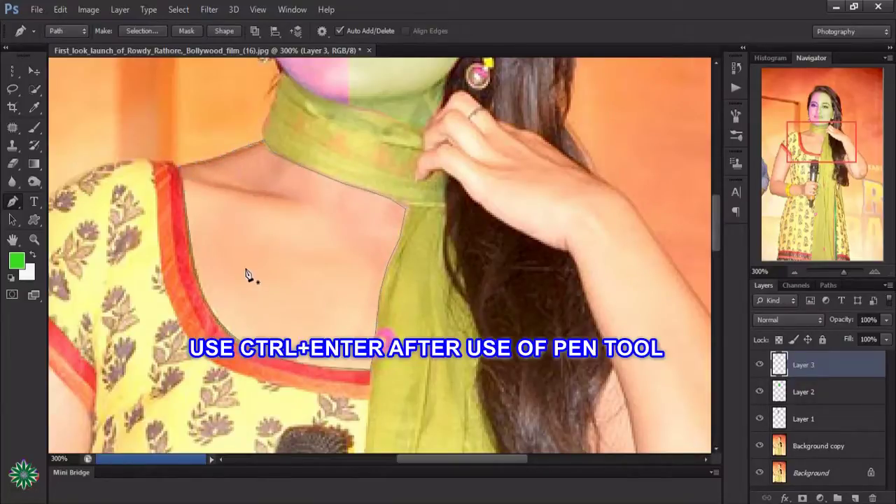
Step: Load the chest path as a selection and set the foreground colour to magenta #db1ad0
key("ctrl+Return")
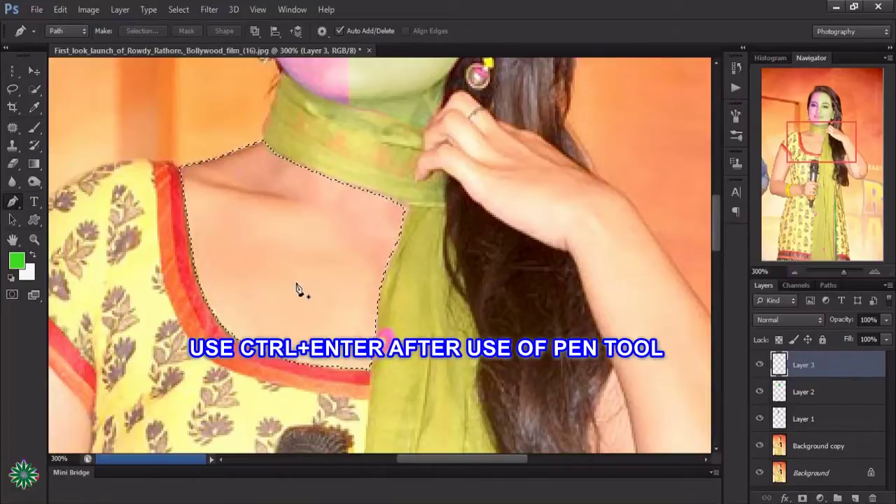
left_click(16, 260)
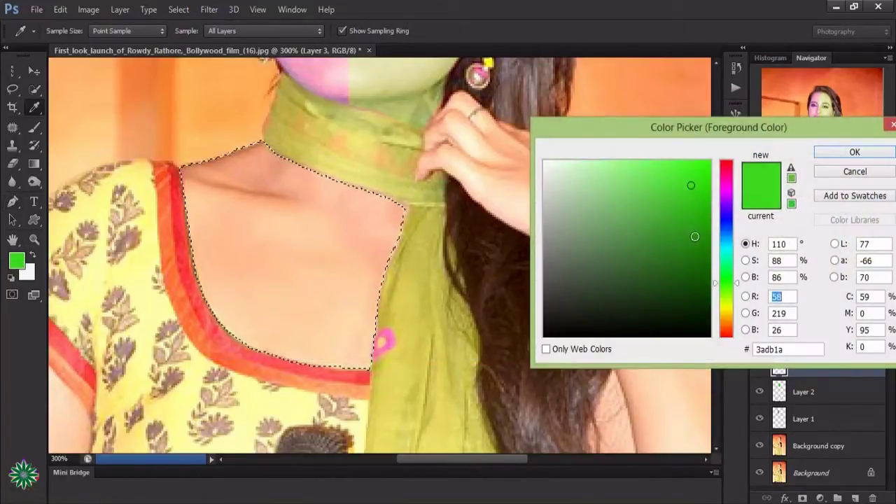
left_click(726, 326)
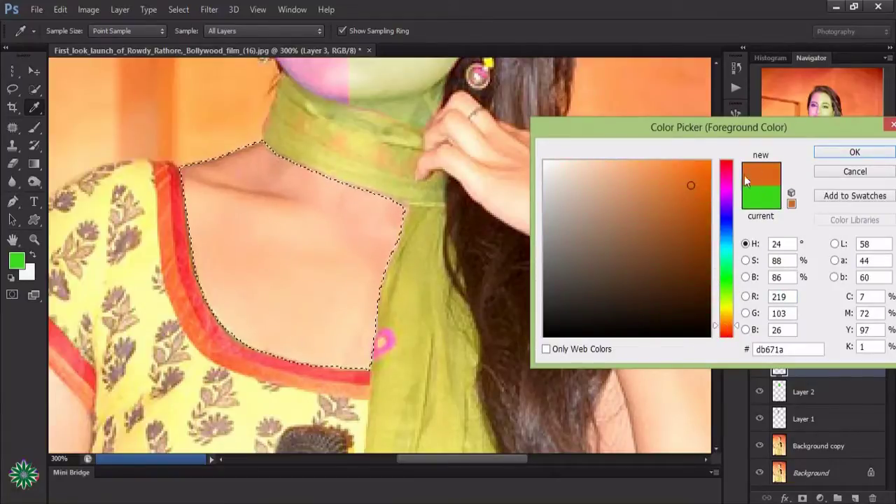
left_click(725, 187)
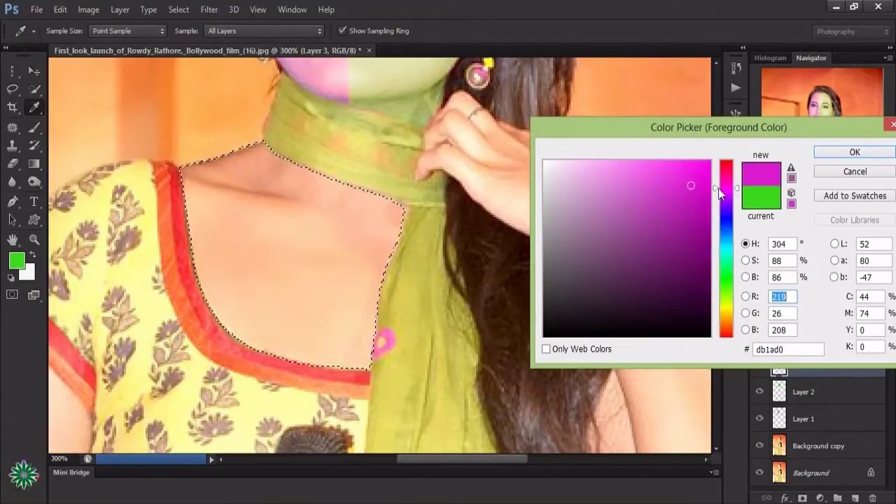
left_click(837, 155)
Step: Paint the selected neck and chest magenta with the Brush tool
key("p")
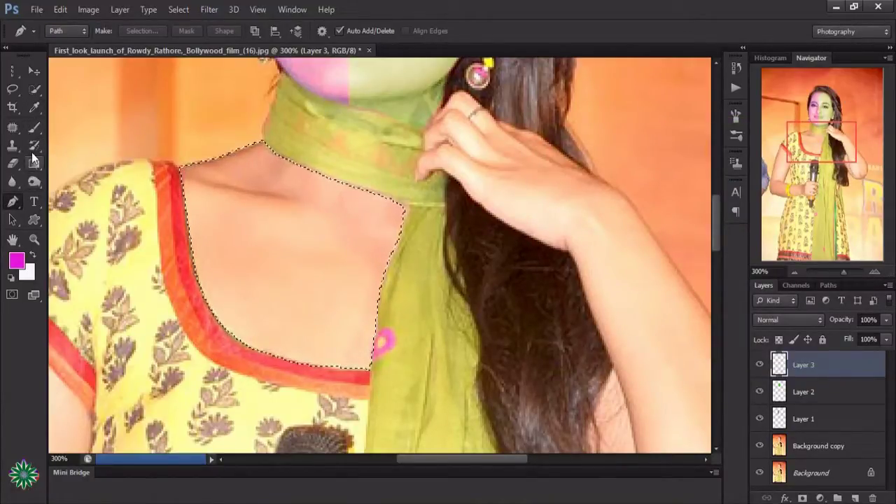
left_click(35, 130)
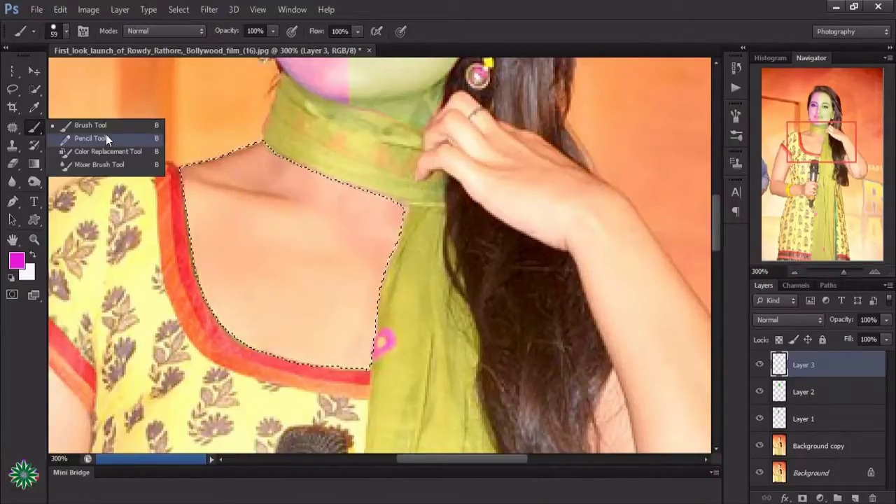
key("Escape")
mouse_move(217, 183)
left_mouse_down()
mouse_move(313, 217)
mouse_move(380, 220)
mouse_move(290, 320)
mouse_move(250, 240)
mouse_move(332, 328)
mouse_move(260, 290)
left_mouse_up()
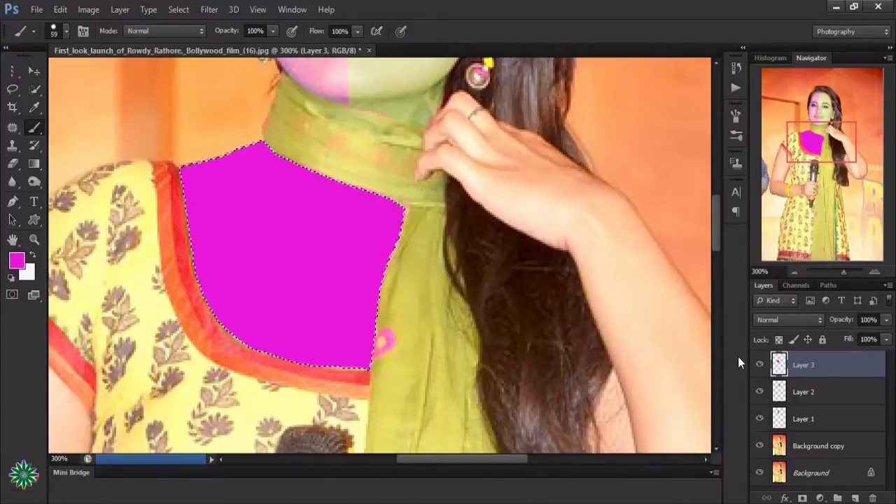
Step: Try Screen, Saturation, then Color blending for Layer 3, fading it to 56% opacity
left_click(815, 321)
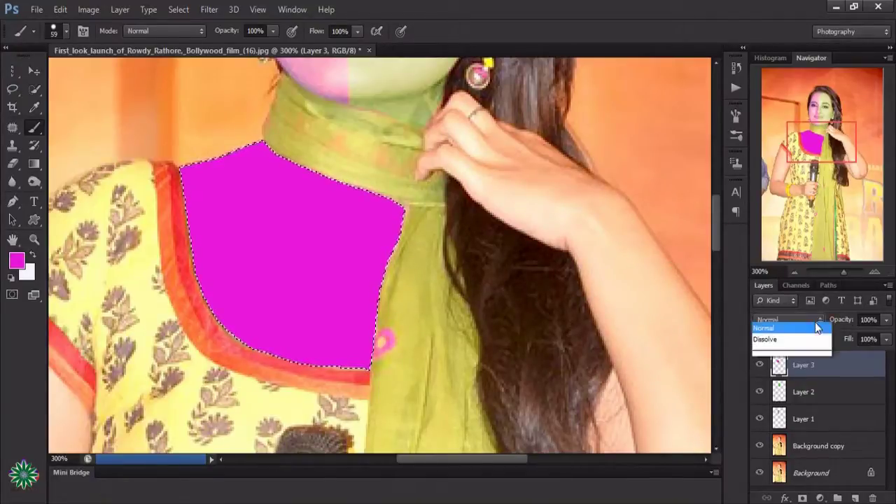
left_click(768, 125)
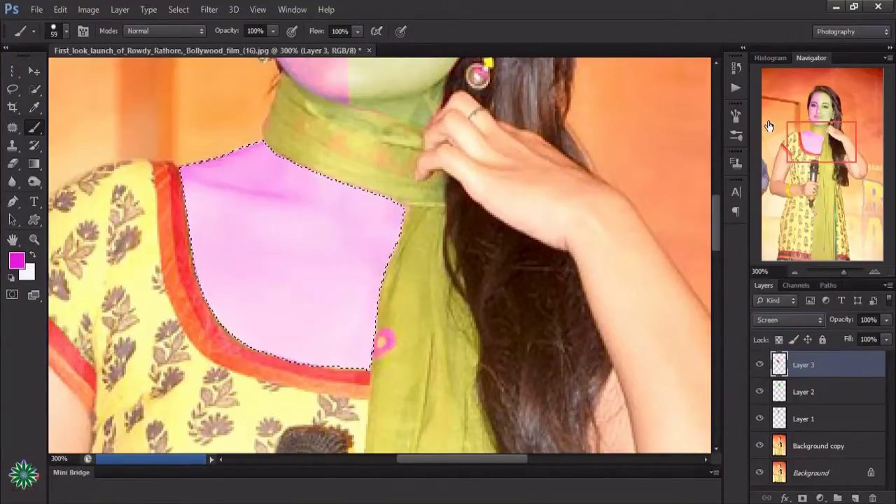
left_click(789, 320)
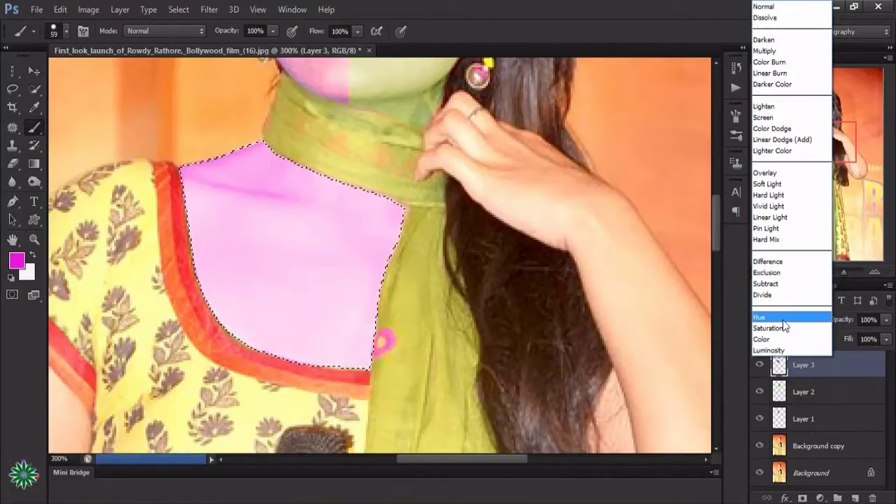
left_click(768, 328)
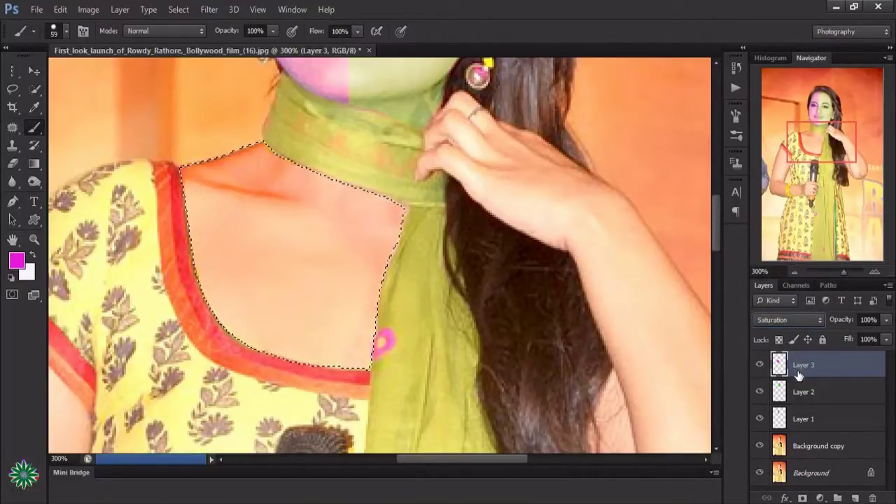
left_click(800, 320)
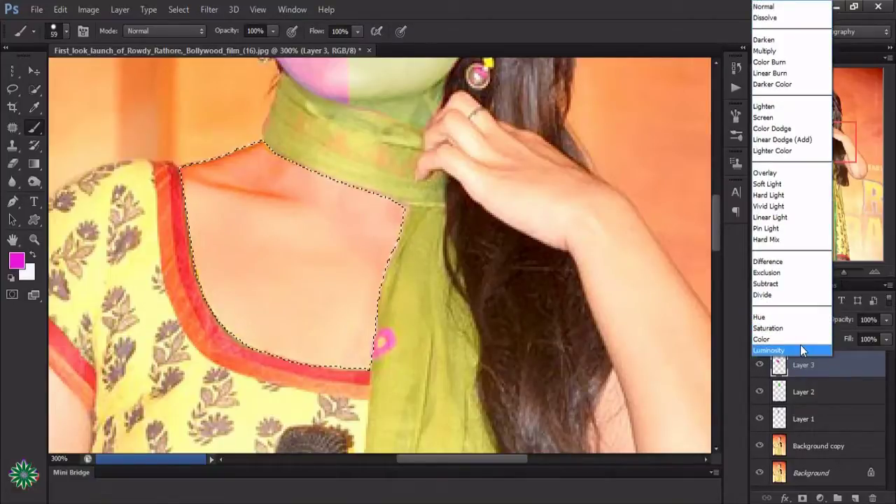
left_click(797, 340)
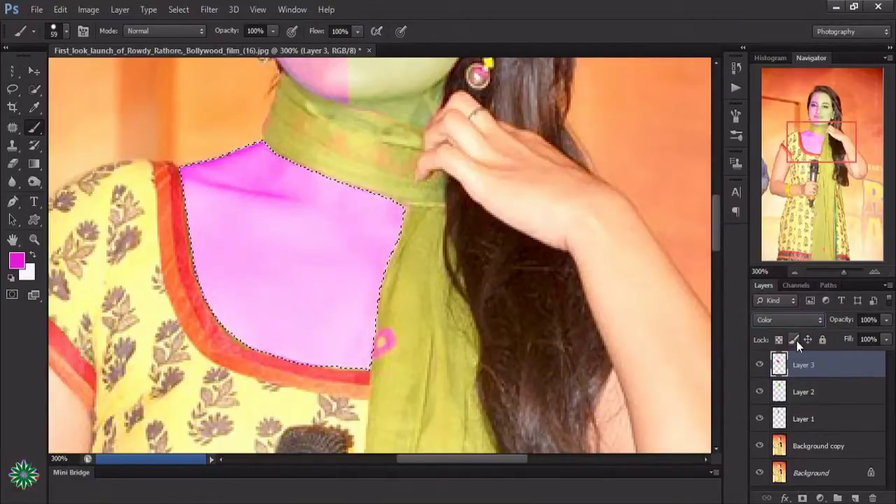
left_click(887, 324)
left_click_drag(888, 336, 858, 348)
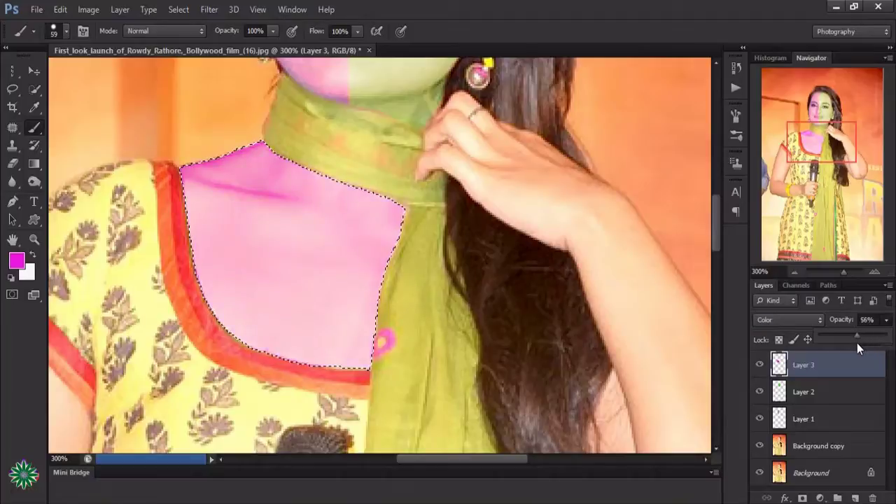
scroll(610, 219, "up", 5)
scroll(610, 220, "up", 2)
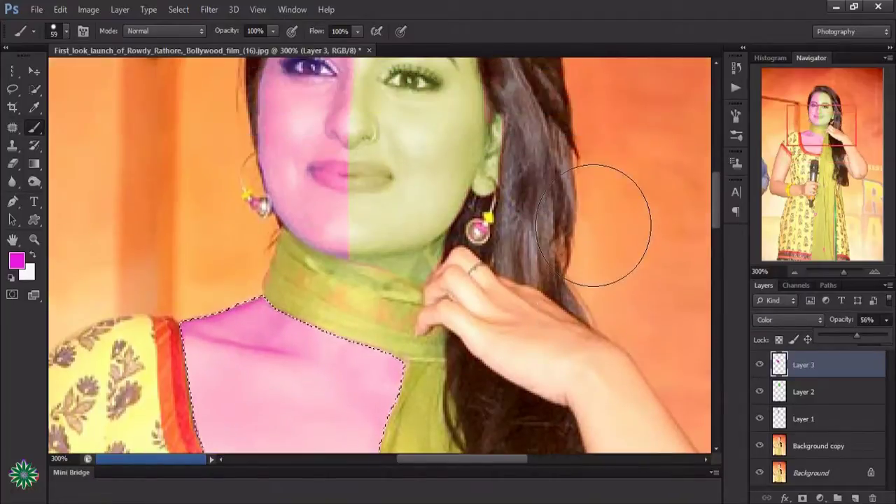
scroll(599, 203, "down", 2)
scroll(592, 220, "down", 3)
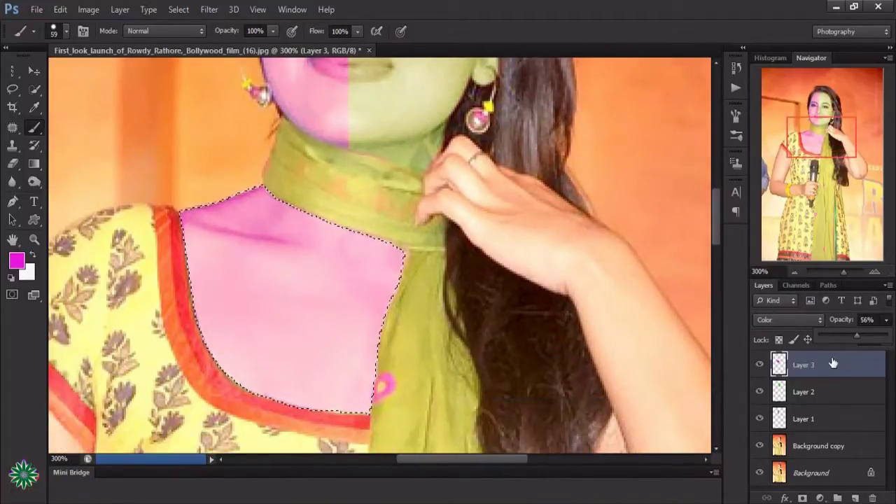
Step: Try Lighten, then settle Layer 3 on Multiply blending at 37% opacity
left_click(812, 321)
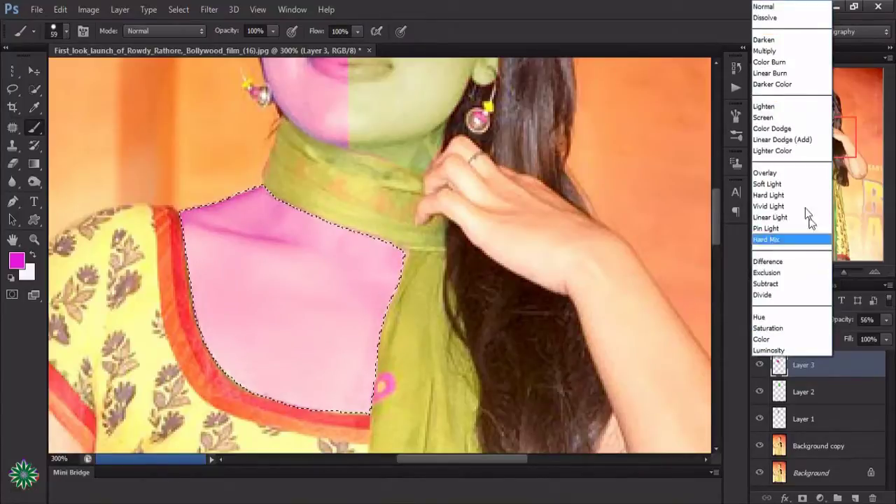
left_click(777, 108)
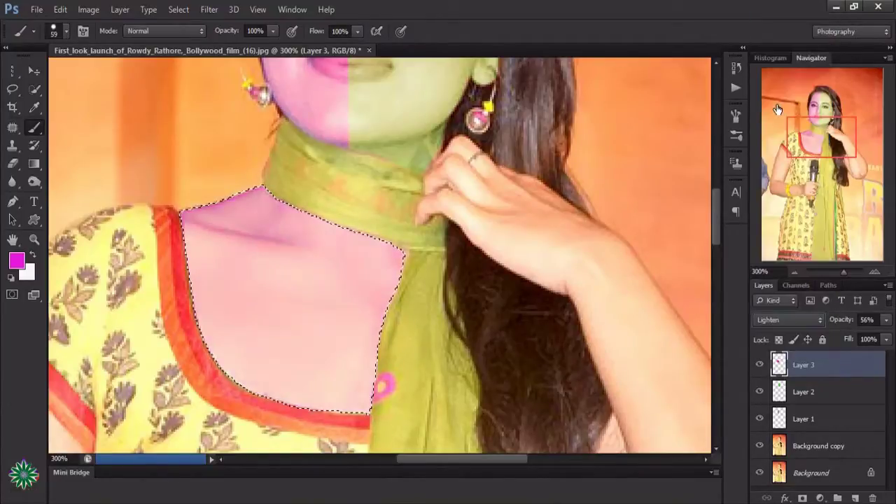
left_click(887, 320)
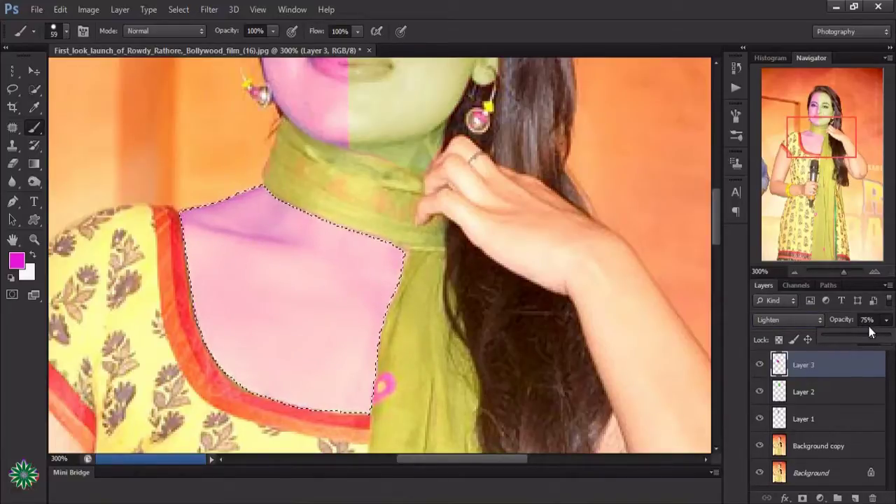
left_click(805, 321)
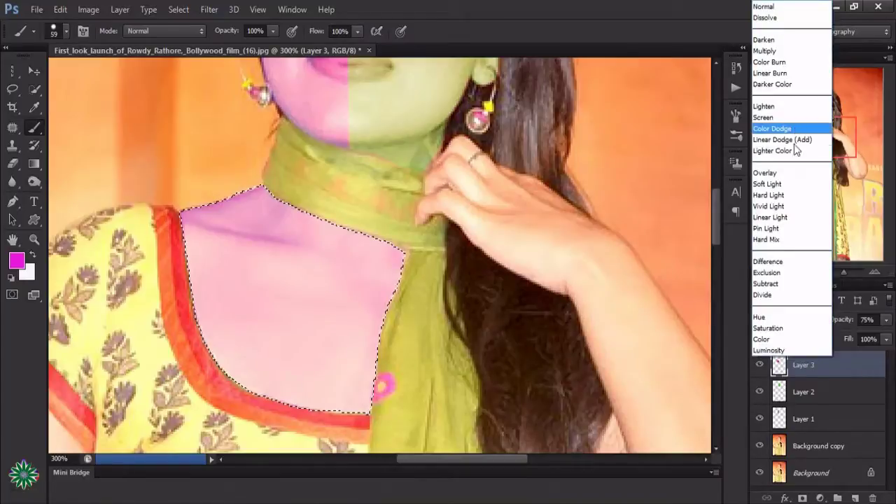
left_click(770, 52)
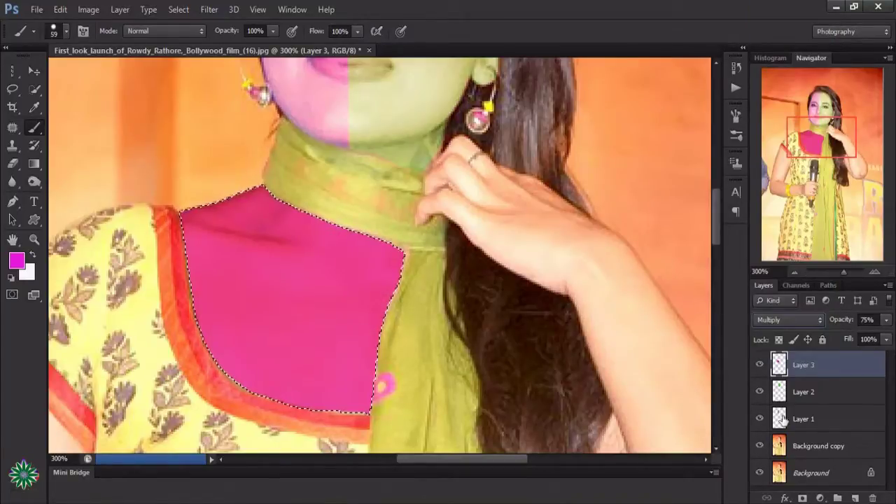
left_click(887, 322)
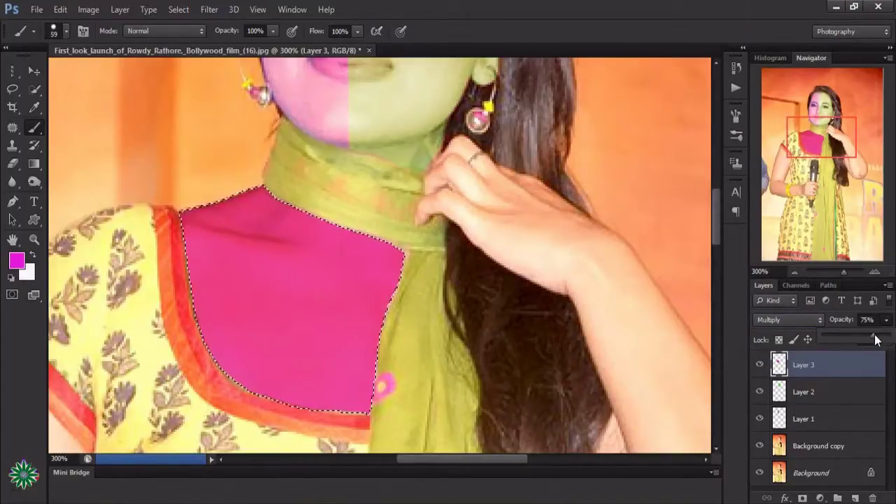
left_click_drag(849, 343, 849, 343)
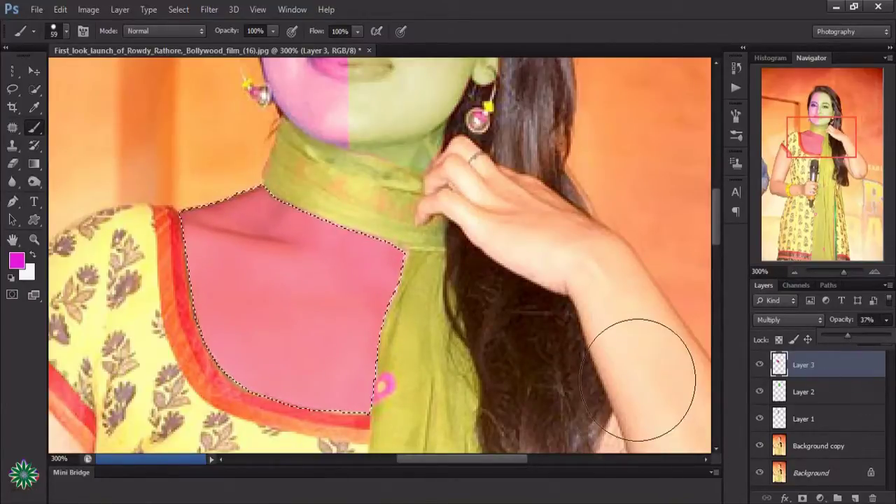
scroll(457, 365, "down", 2)
scroll(456, 366, "down", 2)
scroll(456, 366, "up", 4)
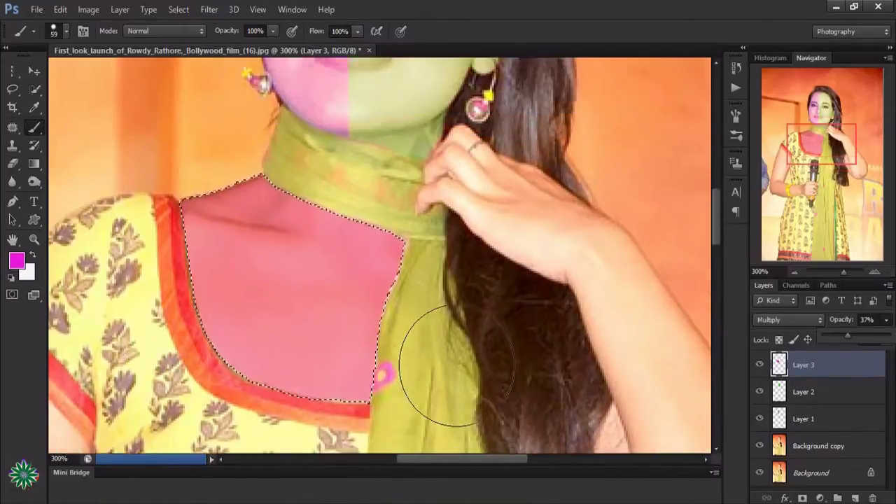
scroll(457, 366, "up", 5)
scroll(466, 366, "down", 3)
scroll(480, 366, "down", 2)
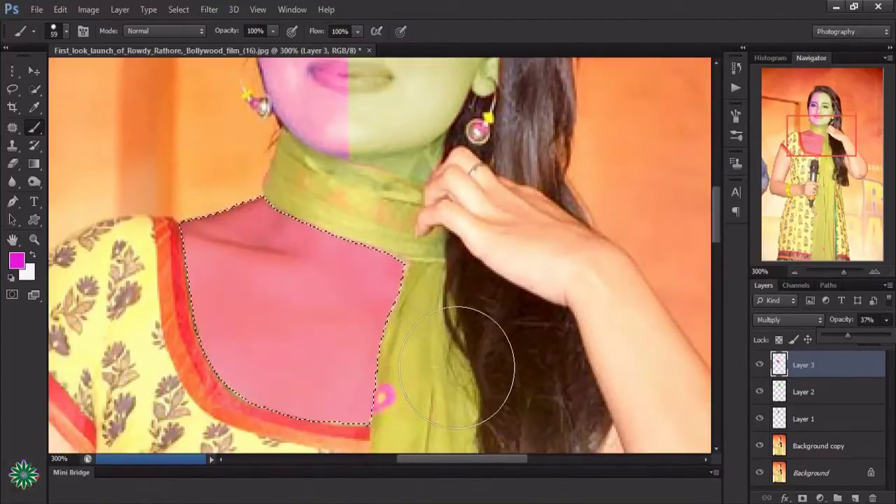
scroll(553, 378, "down", 1)
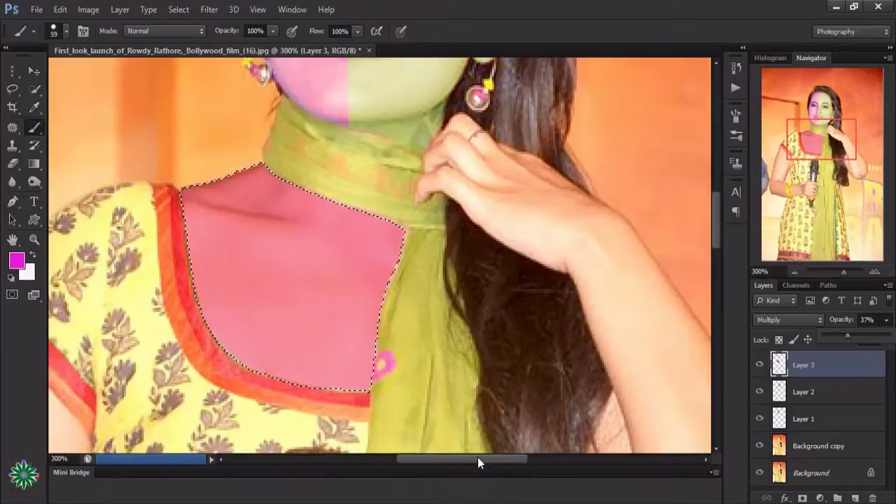
left_click_drag(477, 457, 508, 473)
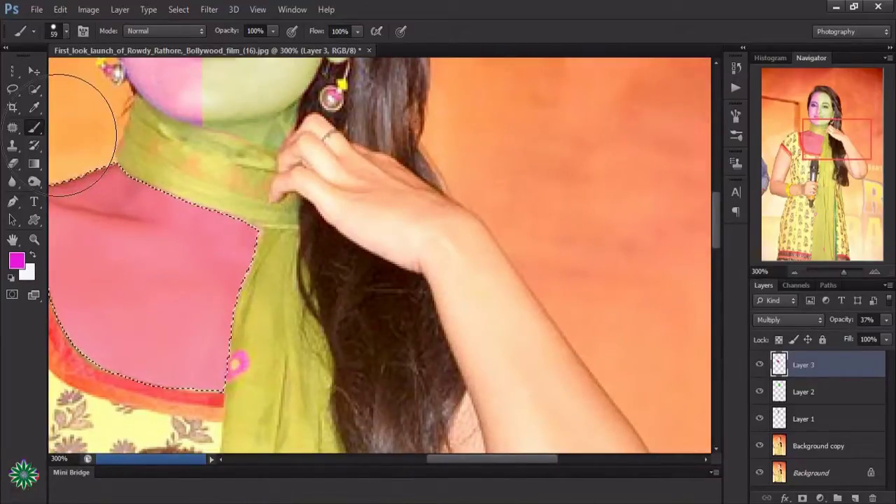
Step: Clear the chest selection and add an empty Layer 4 above Layer 3
left_click(11, 91)
left_click(131, 223)
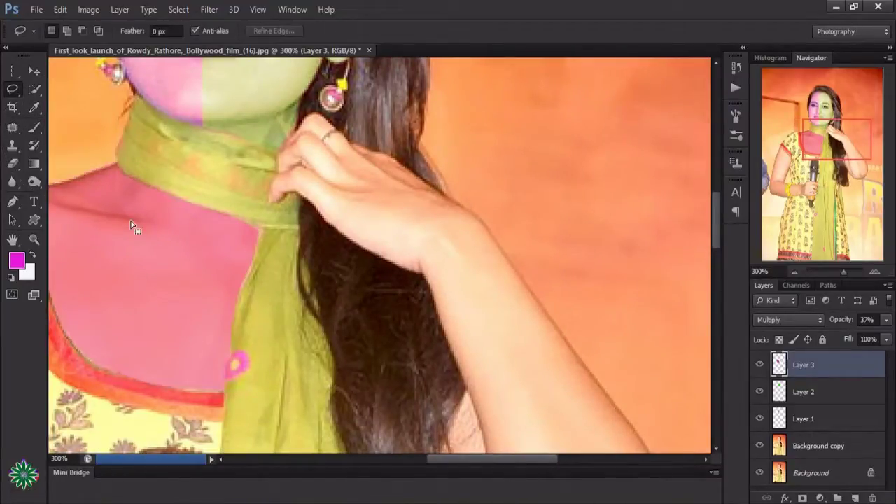
scroll(298, 223, "up", 2)
scroll(312, 230, "up", 2)
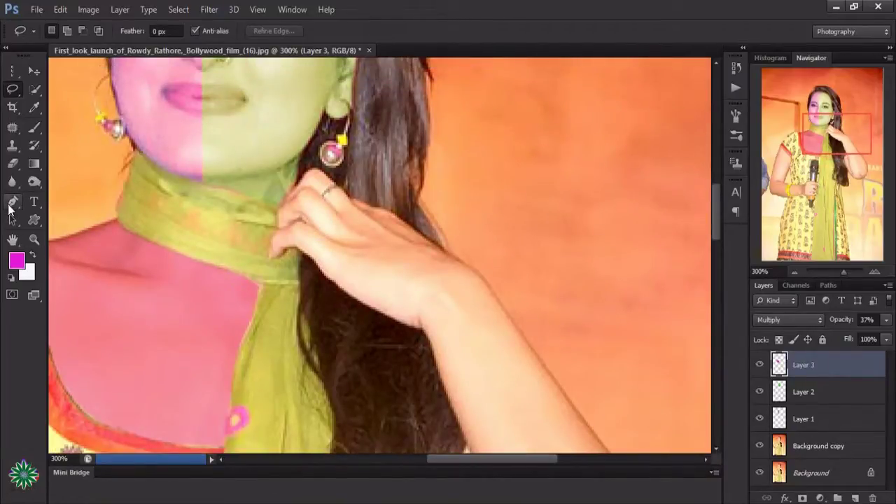
left_click(856, 498)
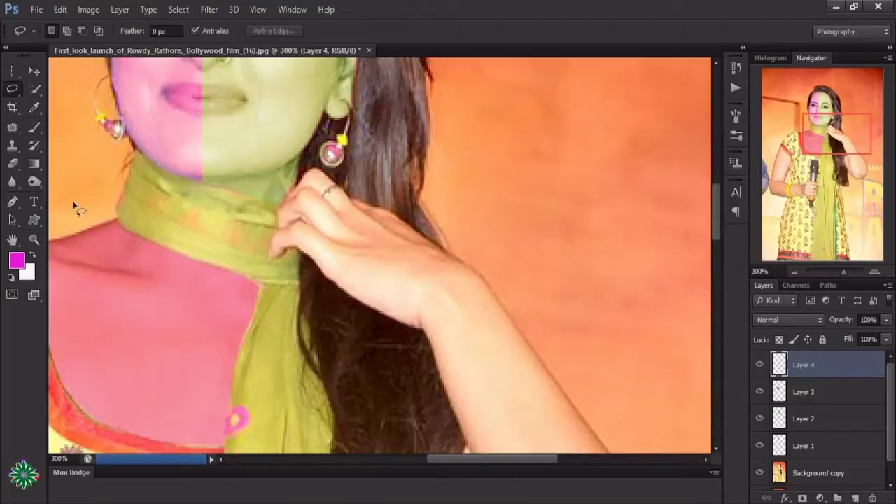
Step: Trace a Pen path along the raised hand's edge toward the arm
left_click(11, 201)
left_click(269, 259)
left_click(301, 249)
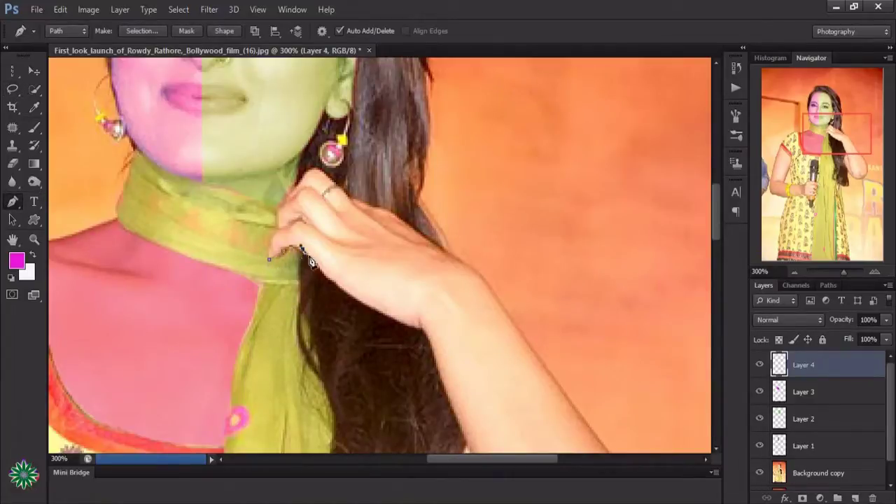
left_click(319, 268)
left_click(332, 284)
left_click(352, 296)
left_click(375, 311)
left_click(391, 318)
left_click(406, 326)
left_click(427, 339)
left_click(436, 369)
left_click(452, 407)
Step: Continue the path around the arm and elbow, close it, and load it as a selection
scroll(490, 378, "down", 3)
scroll(462, 371, "down", 3)
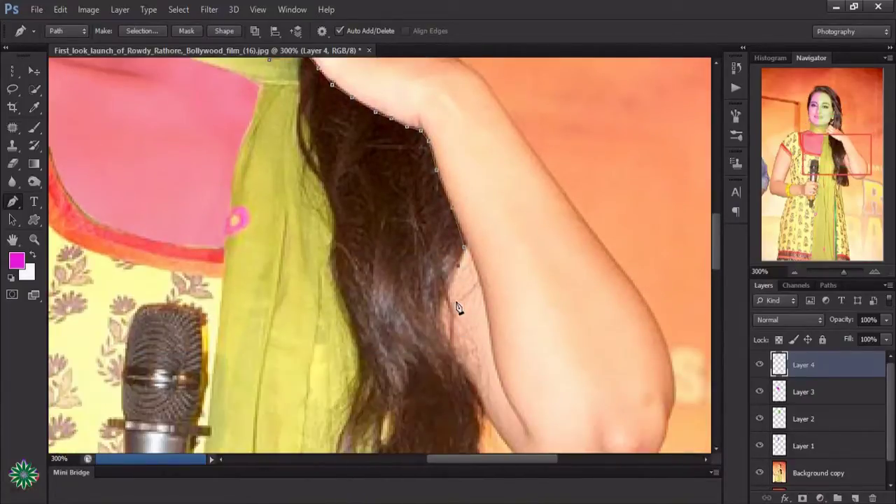
left_click(455, 305)
left_click(446, 336)
scroll(476, 364, "down", 1)
left_click(477, 349)
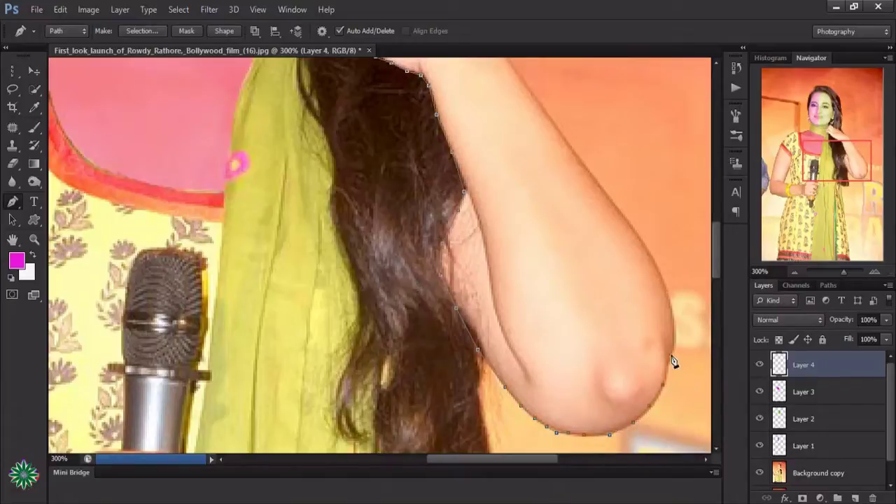
scroll(663, 284, "up", 3)
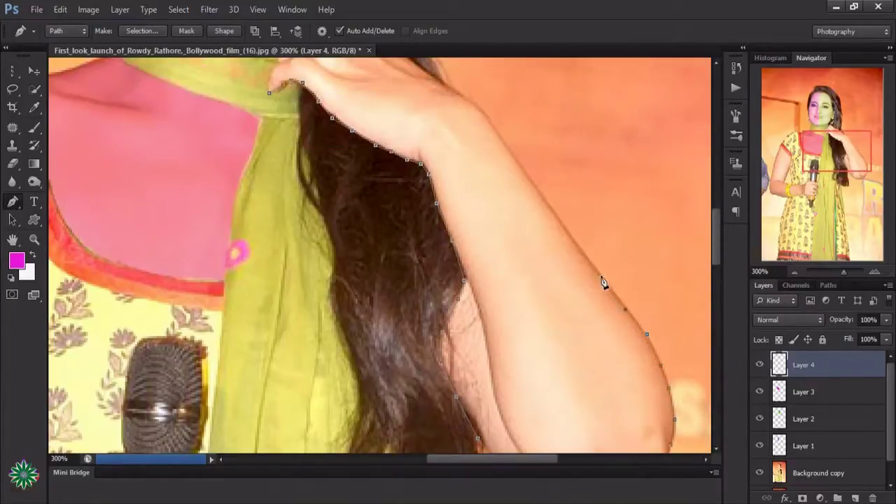
scroll(504, 287, "up", 5)
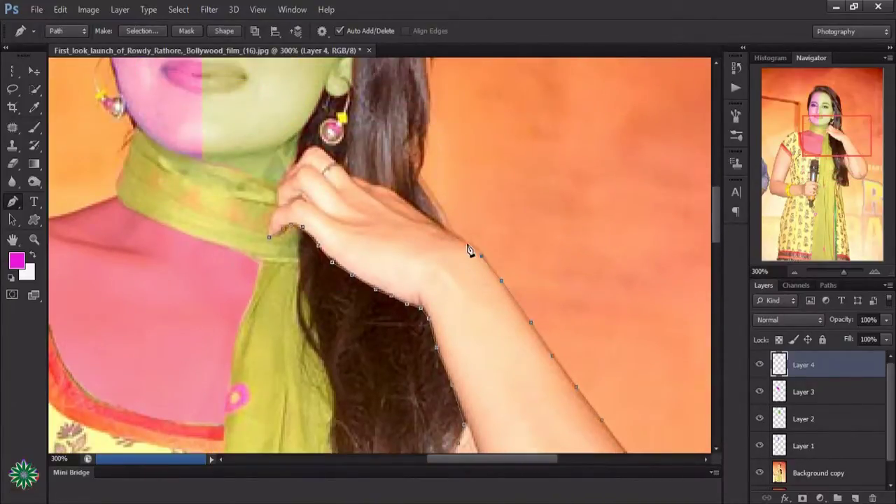
left_click(390, 191)
left_click(371, 182)
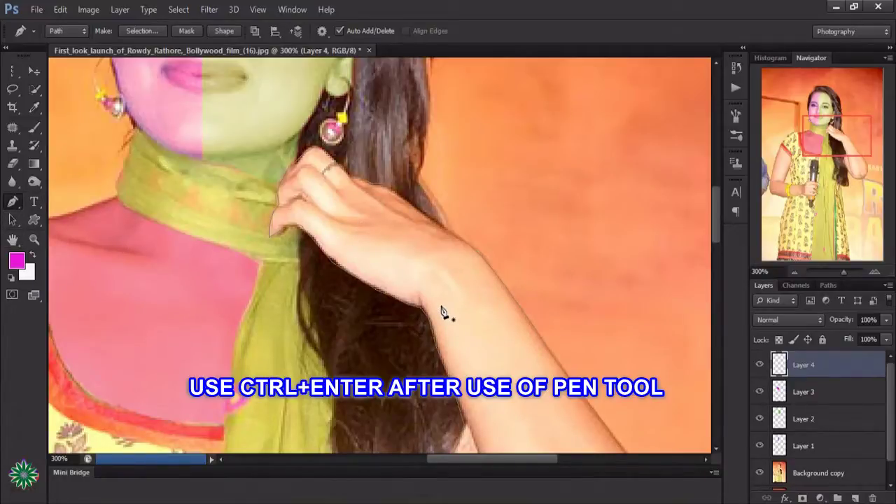
key("ctrl+Return")
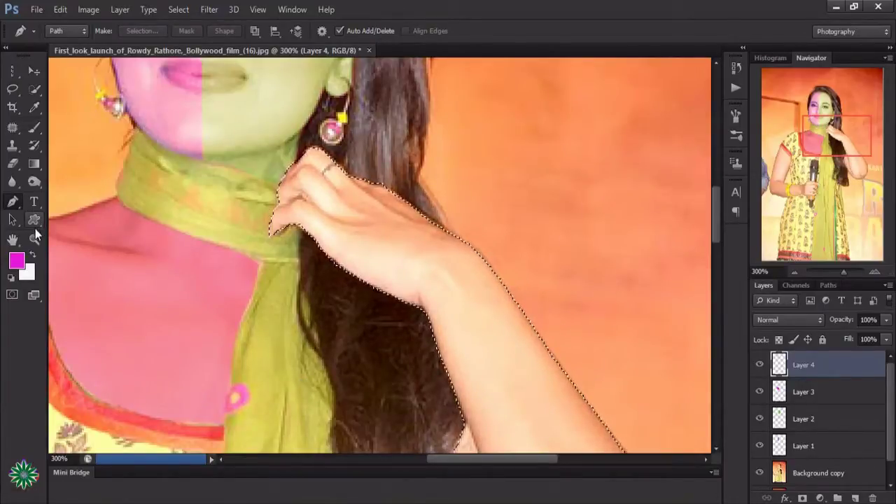
left_click(33, 239)
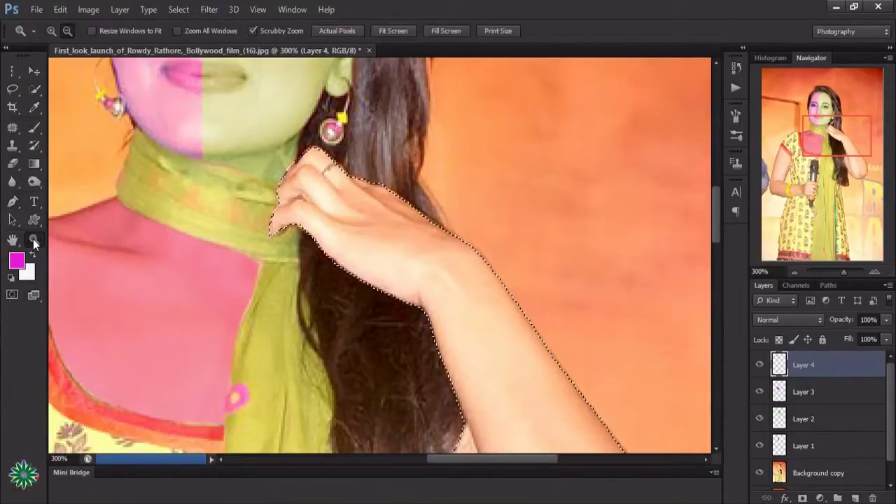
Step: Zoom out to 200% to show the whole arm
left_click(67, 31)
left_click(443, 252)
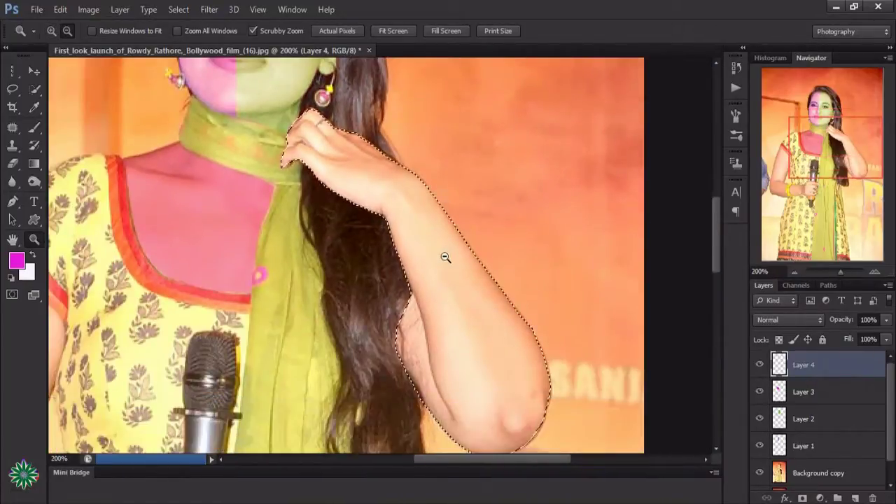
scroll(445, 258, "up", 2)
left_click_drag(486, 460, 455, 459)
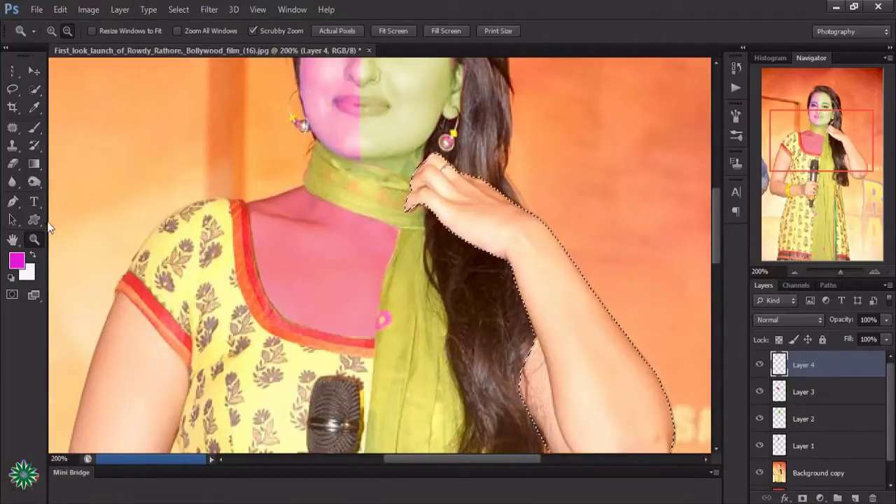
Step: Paint the selected arm solid yellow #e6ca0f with the Brush tool
left_click(33, 129)
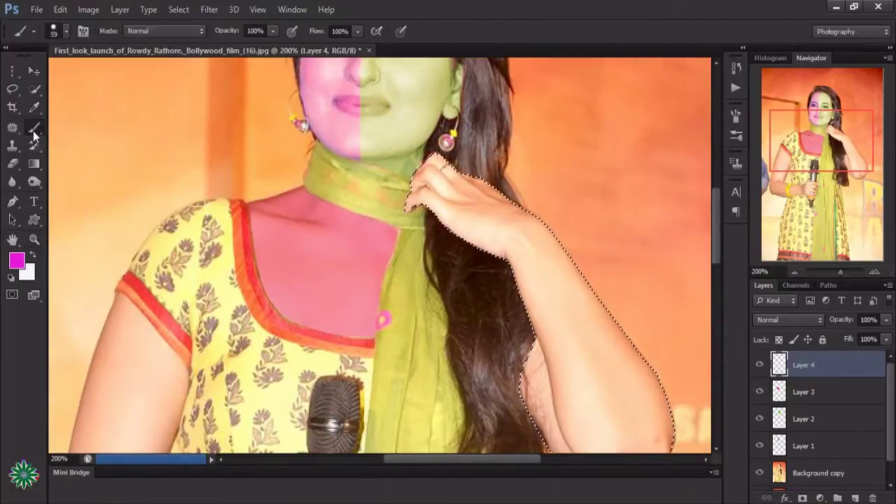
left_click(17, 260)
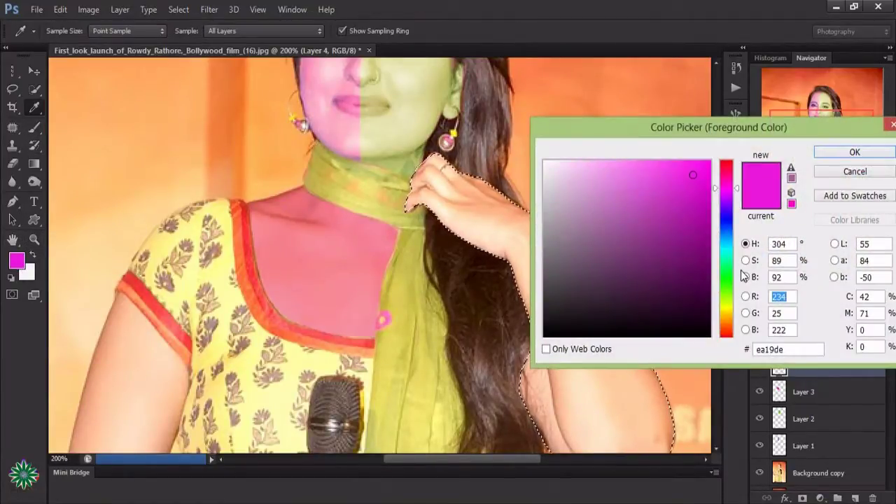
left_click(727, 312)
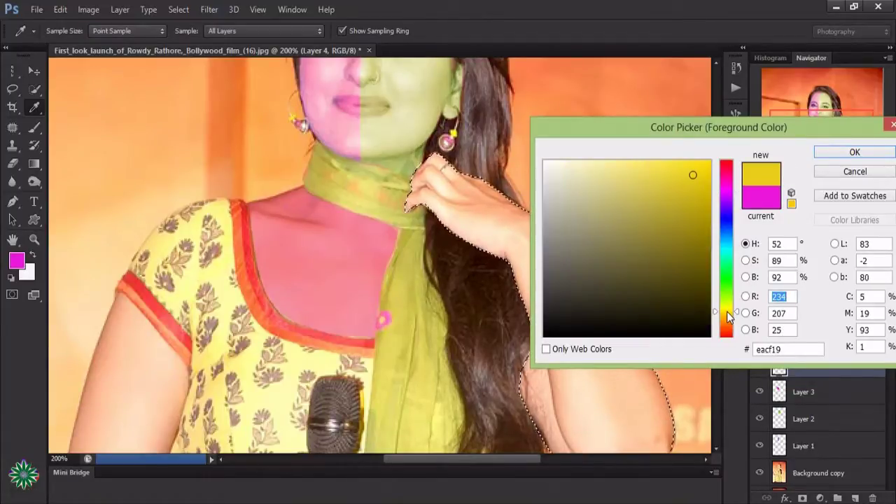
left_click_drag(689, 201, 700, 178)
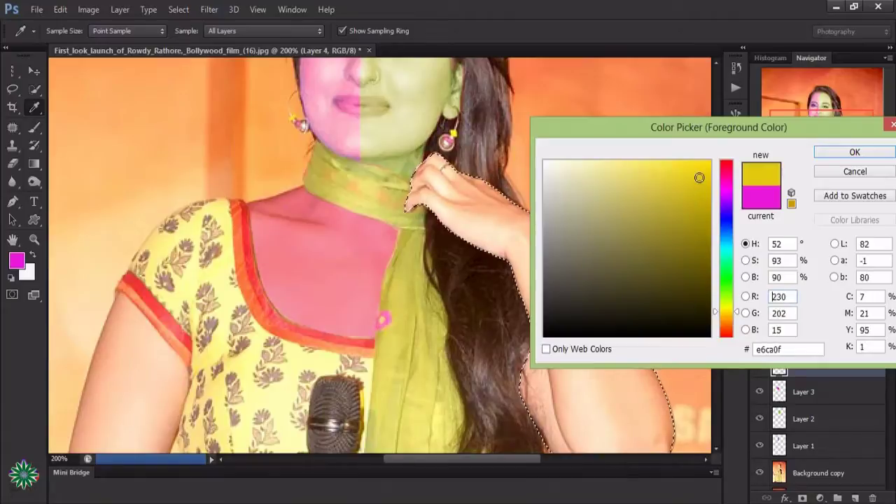
left_click(862, 152)
key("b")
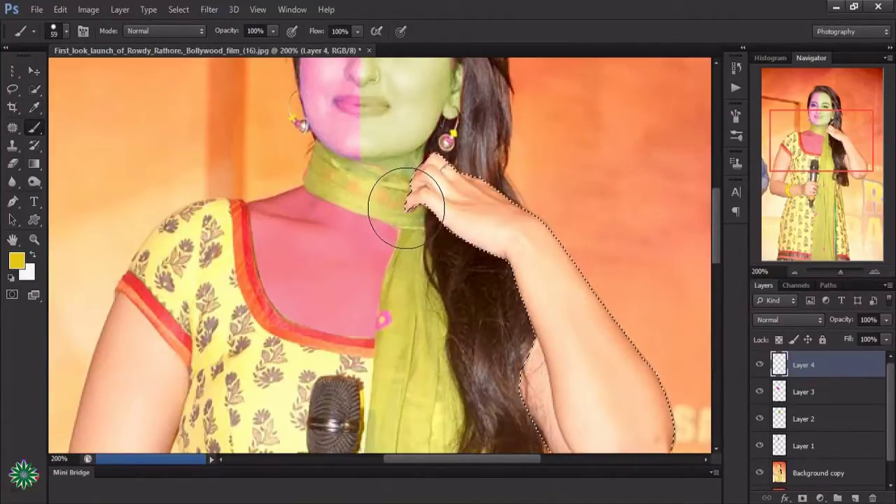
mouse_move(429, 163)
left_mouse_down()
mouse_move(480, 200)
mouse_move(567, 329)
mouse_move(566, 357)
mouse_move(600, 430)
mouse_move(606, 326)
mouse_move(653, 446)
left_mouse_up()
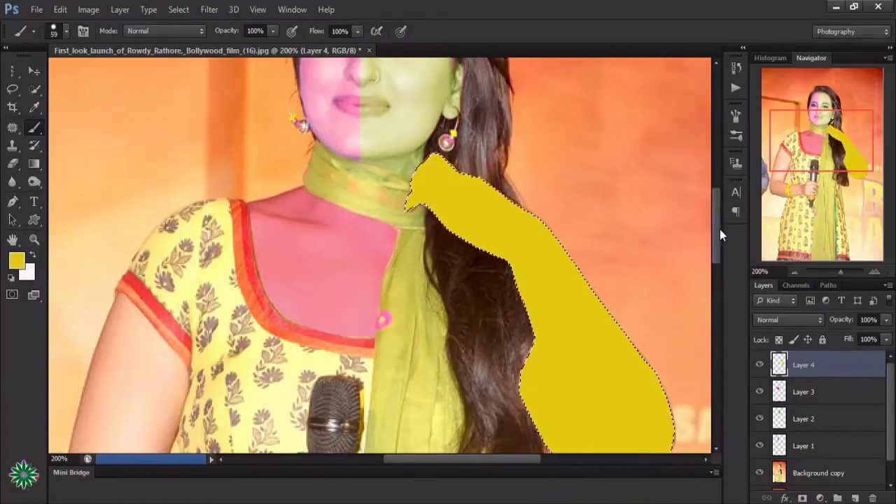
mouse_move(717, 231)
left_mouse_down()
mouse_move(715, 266)
mouse_move(718, 239)
left_mouse_up()
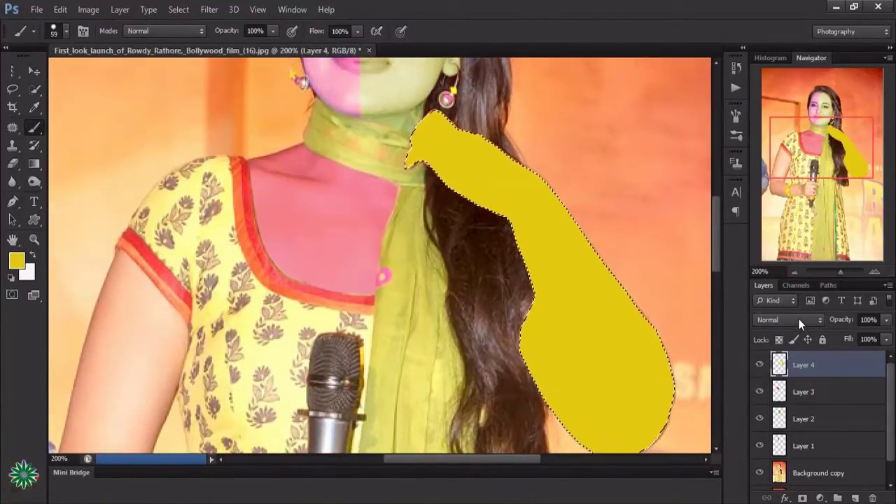
Step: Set Layer 4 to Soft Light blending at 57% opacity, trying Overlay first
left_click(798, 319)
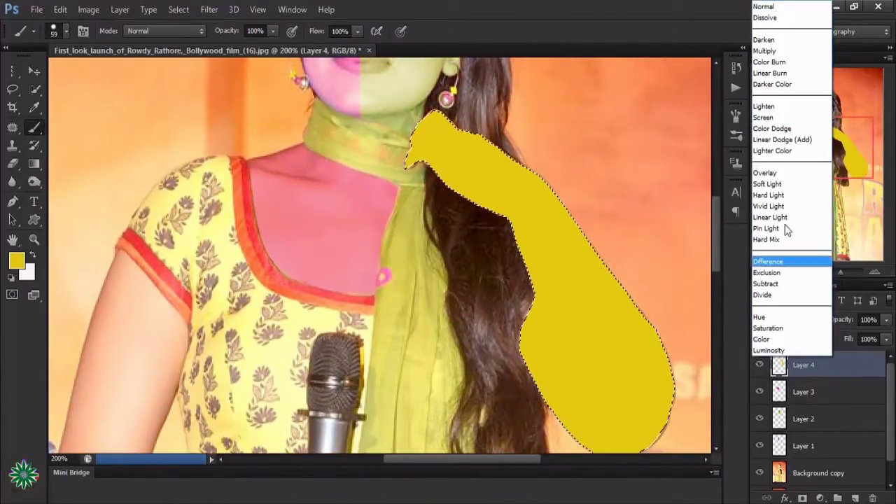
left_click(776, 172)
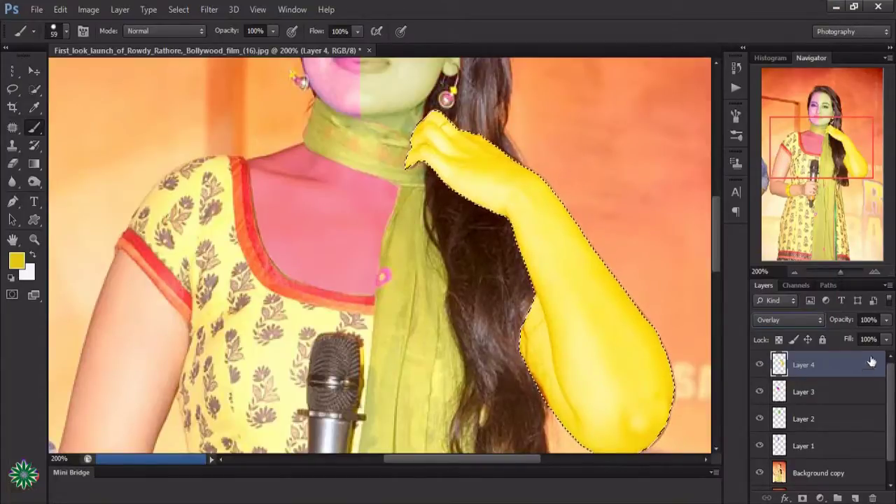
left_click(886, 320)
left_click_drag(886, 325, 847, 344)
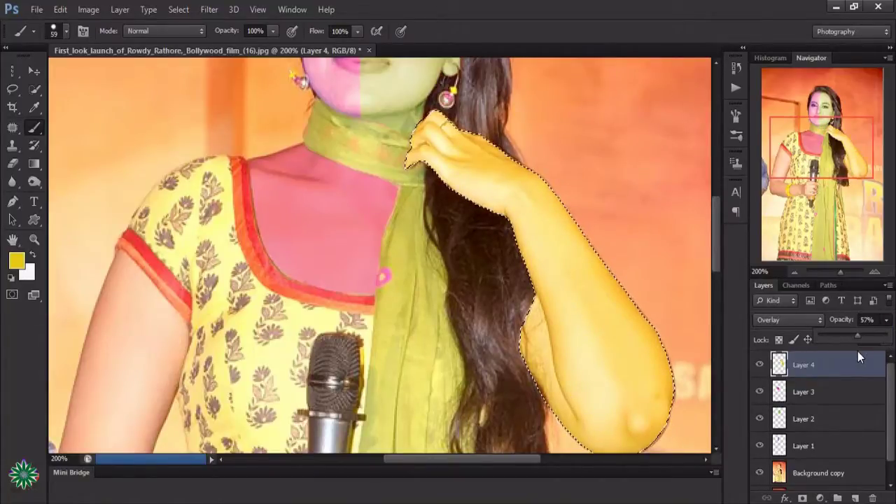
left_click(809, 320)
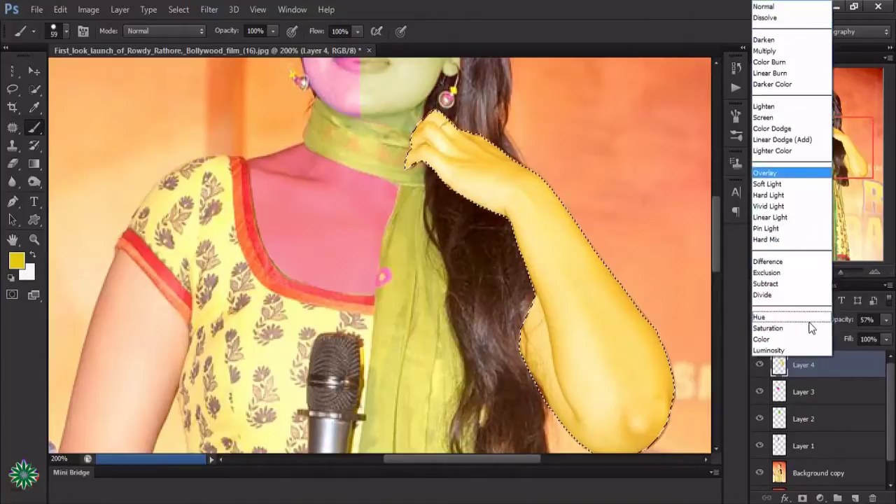
left_click(767, 184)
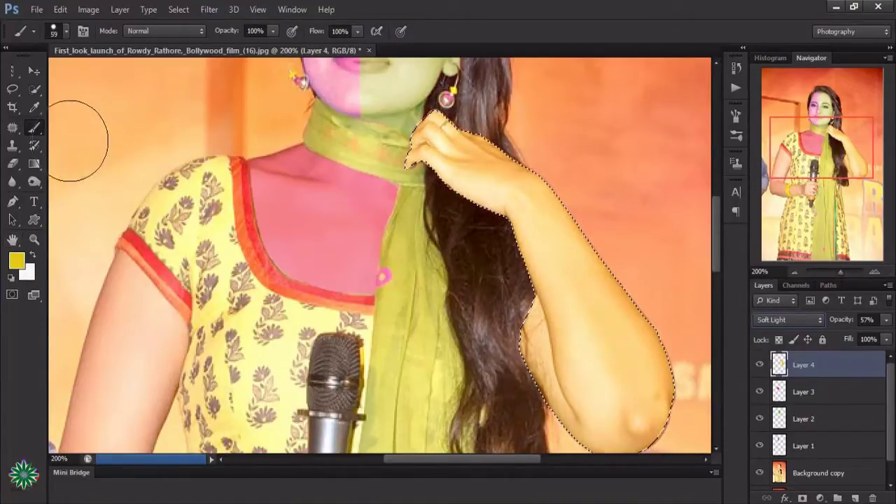
left_click(16, 261)
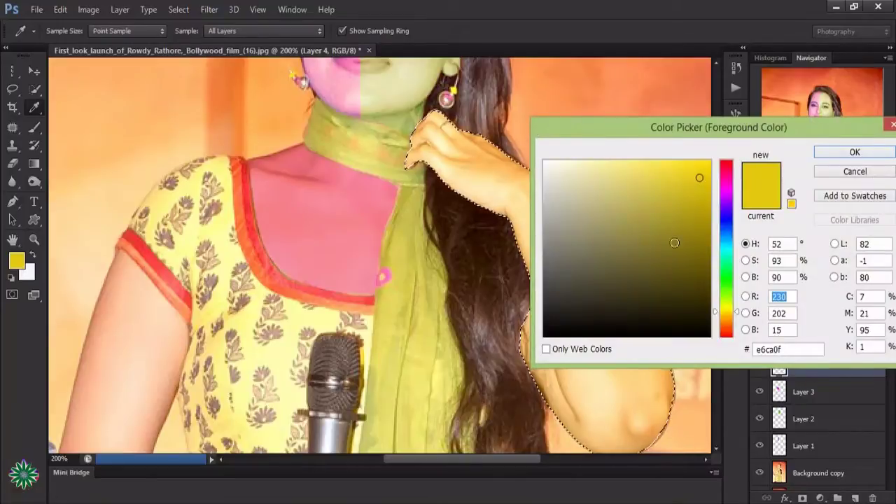
Step: Choose cyan #22cdcb as the foreground colour and paint it over the selected arm
left_click(722, 287)
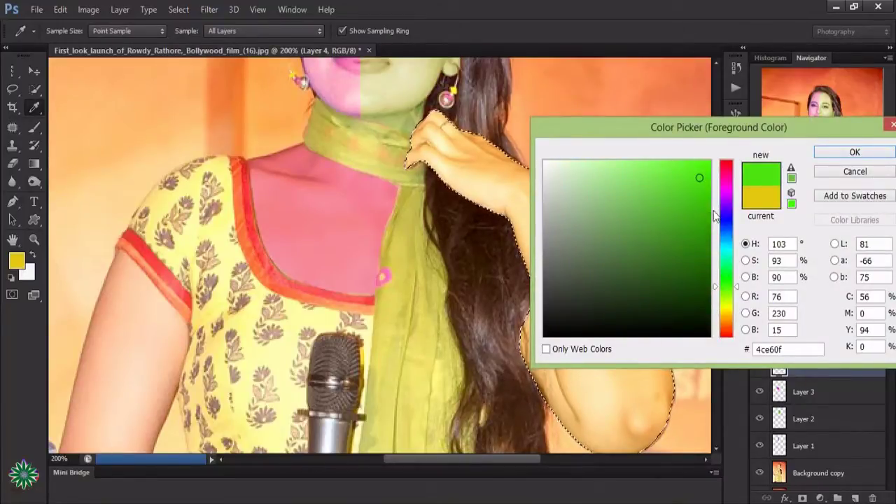
left_click(723, 248)
left_click_drag(690, 197, 682, 195)
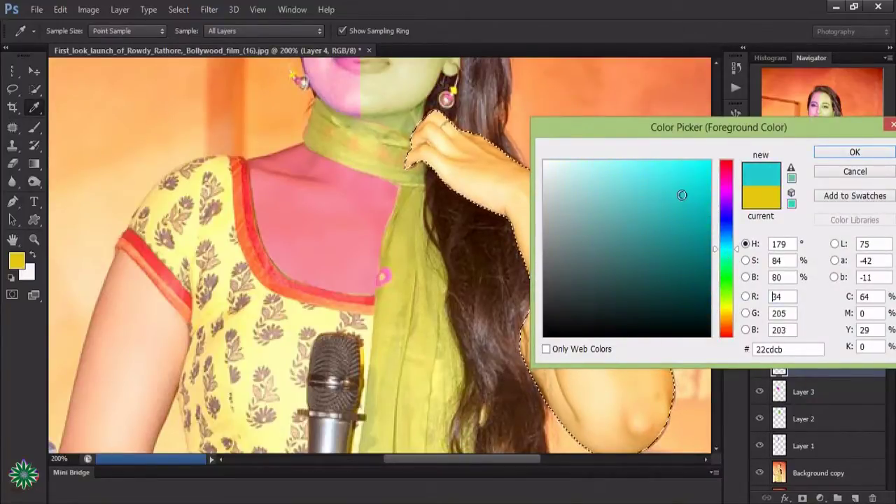
left_click(847, 152)
key("b")
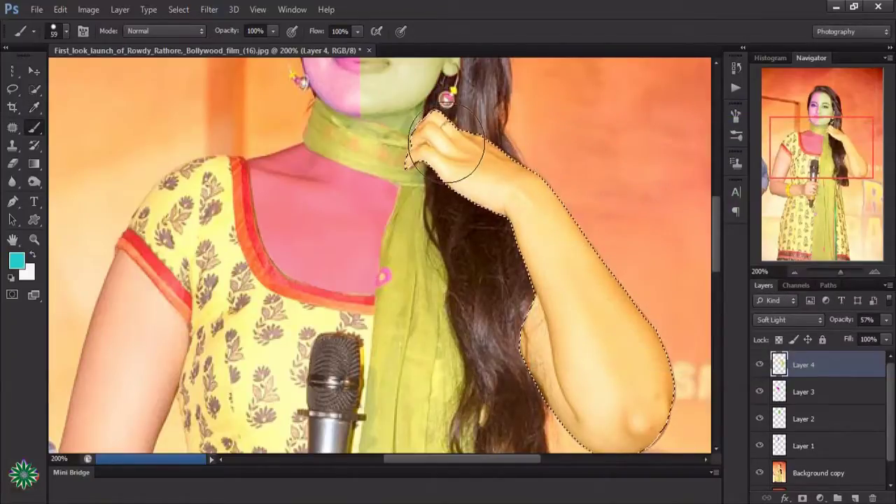
mouse_move(442, 150)
left_mouse_down()
mouse_move(570, 330)
mouse_move(595, 224)
mouse_move(600, 376)
mouse_move(574, 389)
mouse_move(568, 380)
mouse_move(644, 374)
mouse_move(636, 426)
mouse_move(599, 404)
mouse_move(566, 326)
mouse_move(536, 200)
mouse_move(455, 164)
mouse_move(500, 229)
left_mouse_up()
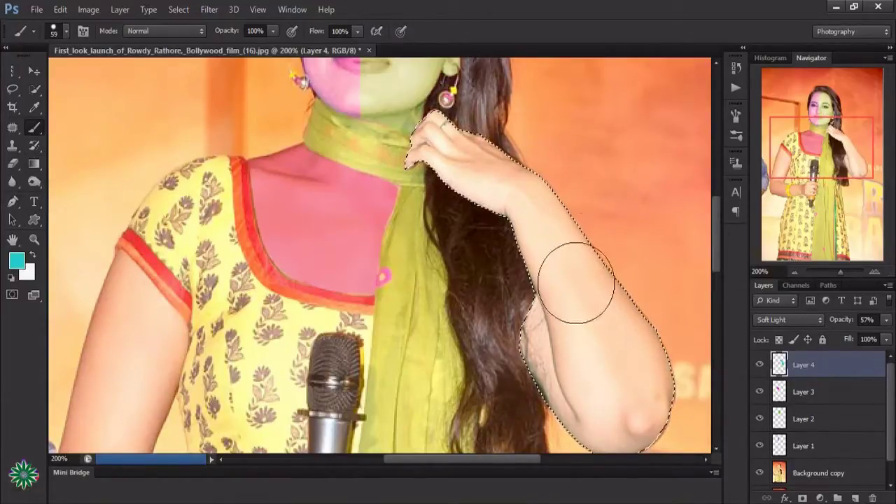
Step: Set Layer 4 to Color blending at 46% opacity
left_click(816, 322)
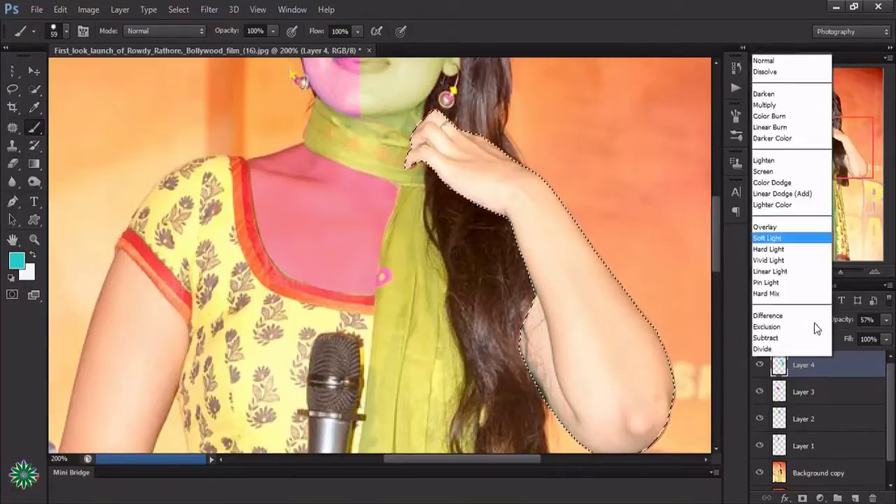
left_click(797, 340)
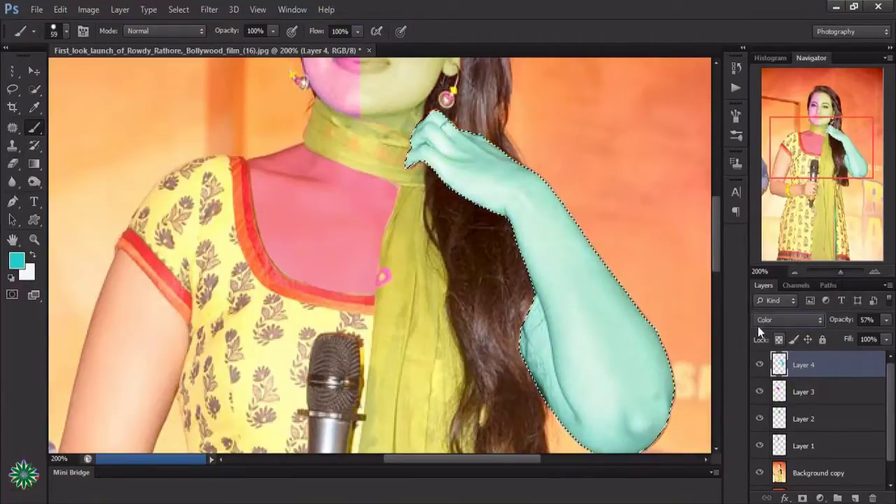
left_click(887, 319)
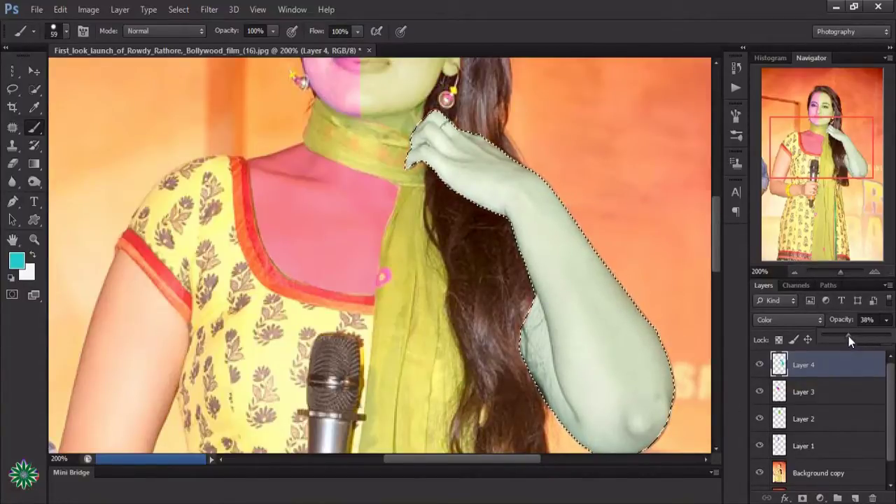
left_click_drag(850, 338, 853, 341)
scroll(834, 340, "up", 2)
scroll(819, 346, "up", 2)
scroll(818, 347, "down", 3)
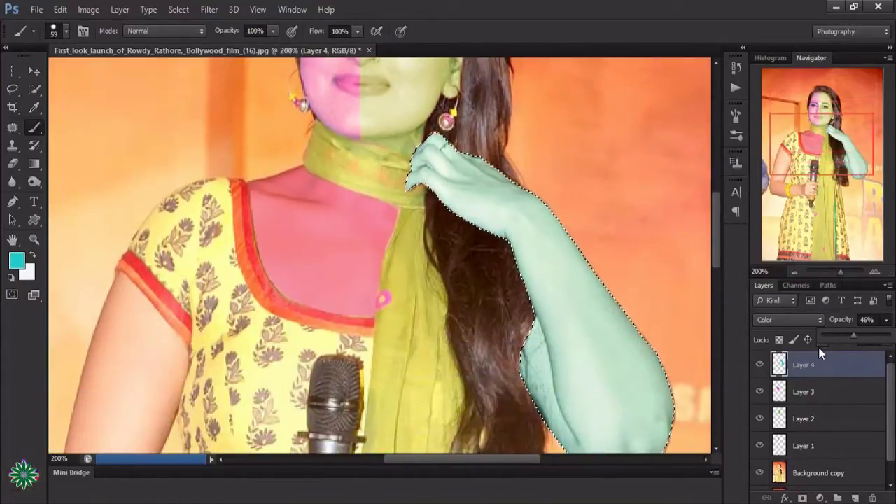
scroll(819, 348, "down", 2)
scroll(818, 347, "down", 3)
scroll(811, 346, "down", 1)
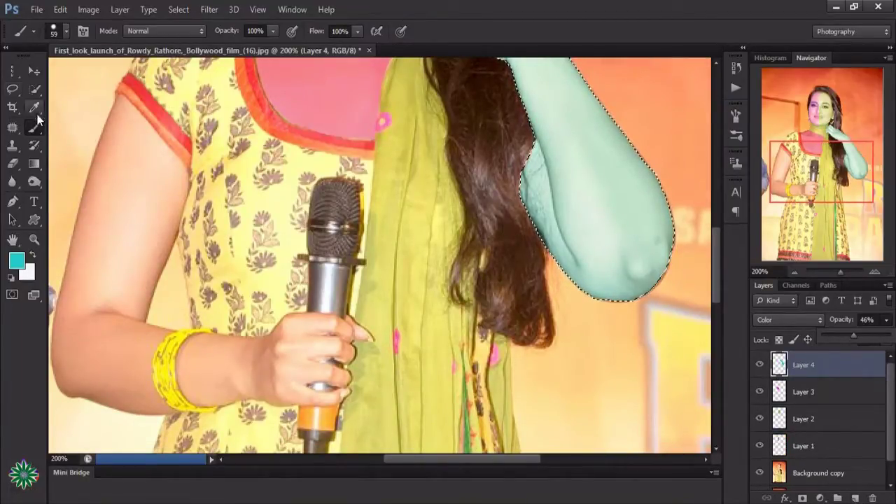
Step: Clear the arm selection and add an empty Layer 5 above Layer 4
left_click(13, 93)
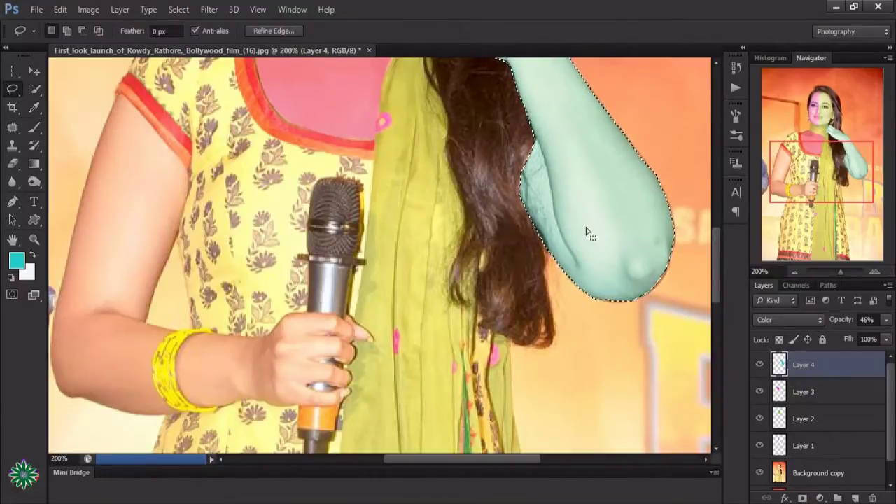
left_click(582, 230)
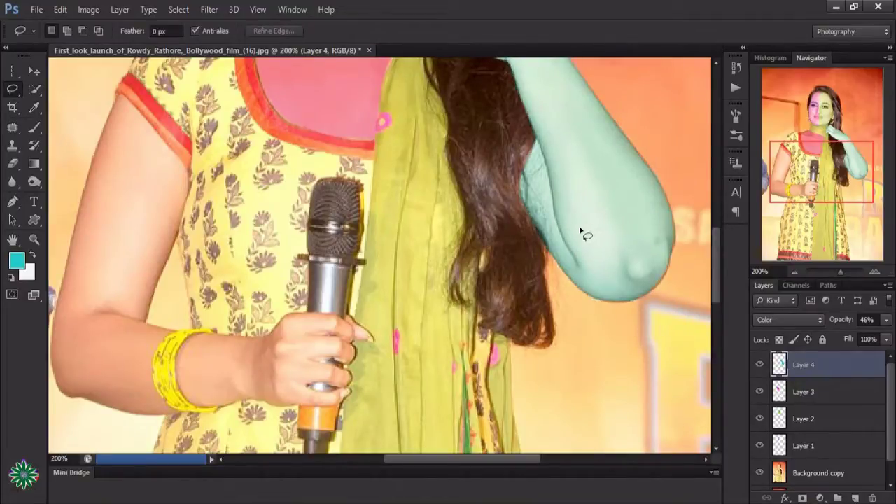
scroll(582, 234, "up", 3)
scroll(579, 237, "down", 3)
scroll(579, 238, "down", 1)
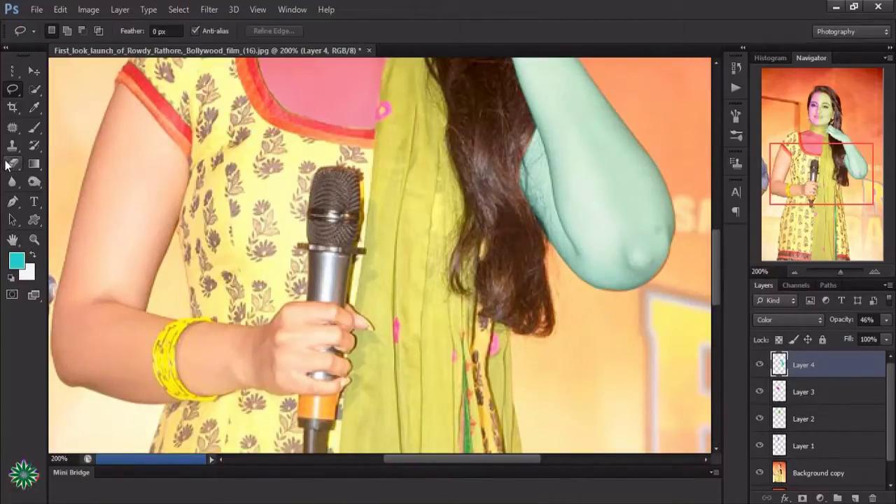
left_click(855, 498)
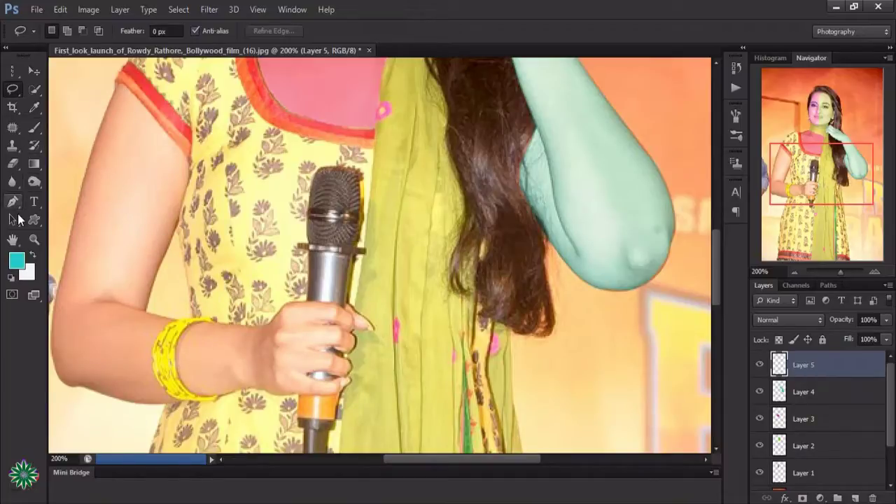
Step: With the Pen tool, trace a path from the shoulder down the arm's outer edge to the forearm
left_click(12, 201)
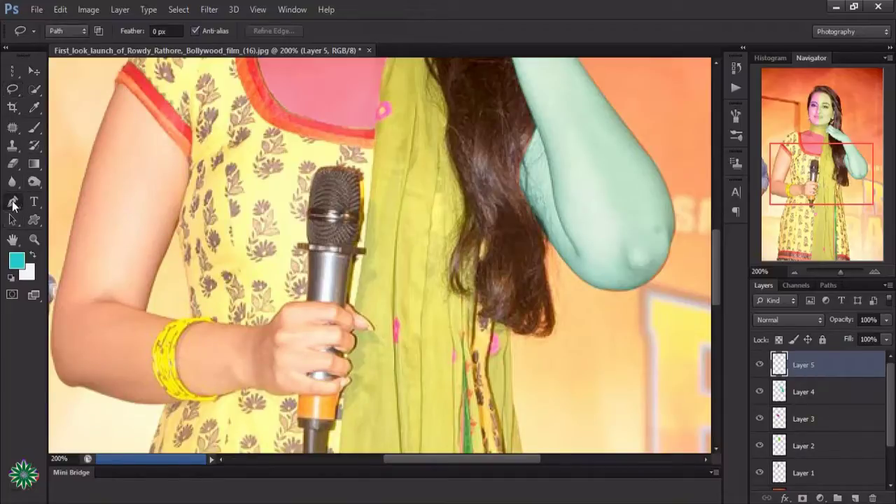
left_click(114, 82)
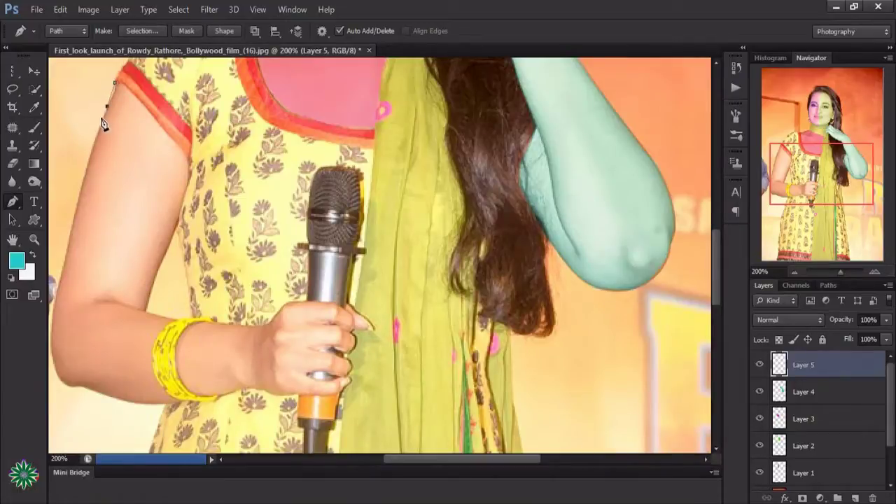
left_click(74, 229)
left_click(65, 263)
scroll(65, 252, "down", 3)
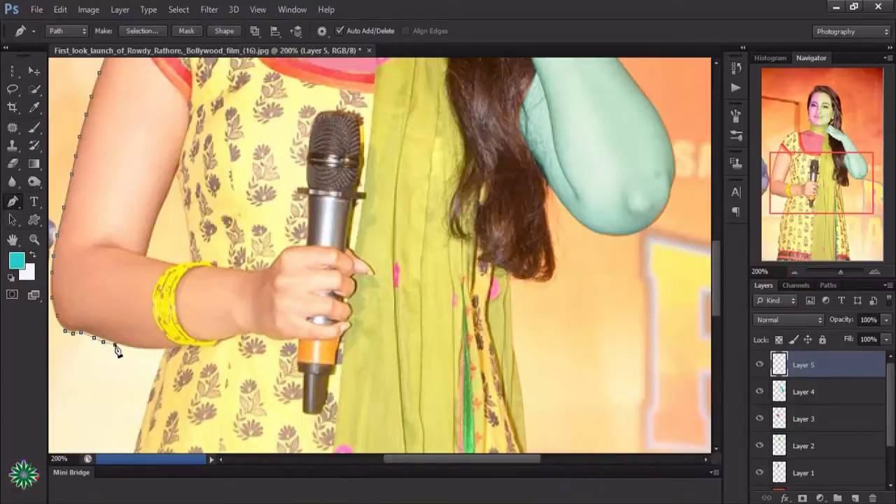
left_click_drag(116, 352, 238, 341)
mouse_move(292, 342)
left_mouse_down()
mouse_move(338, 343)
mouse_move(332, 327)
left_mouse_up()
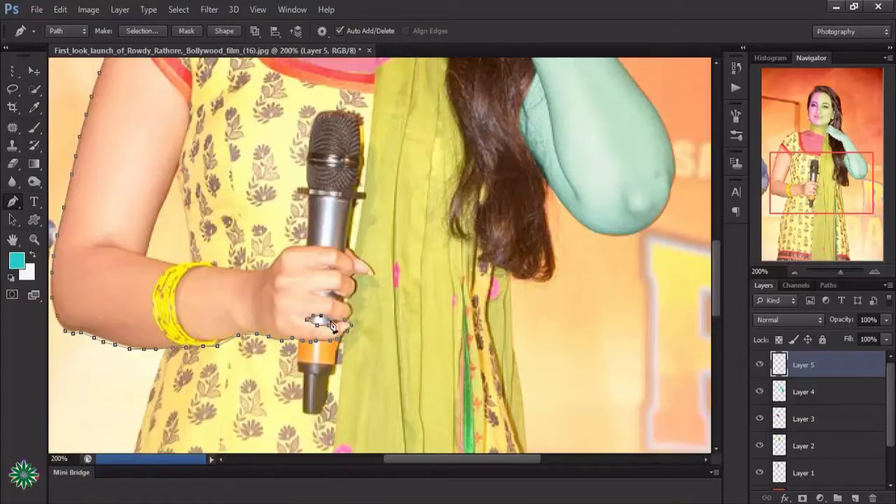
Step: Continue the path around the fingers and back up the inner arm to the shoulder
left_click(317, 291)
left_click(327, 290)
left_click(338, 292)
left_click(347, 298)
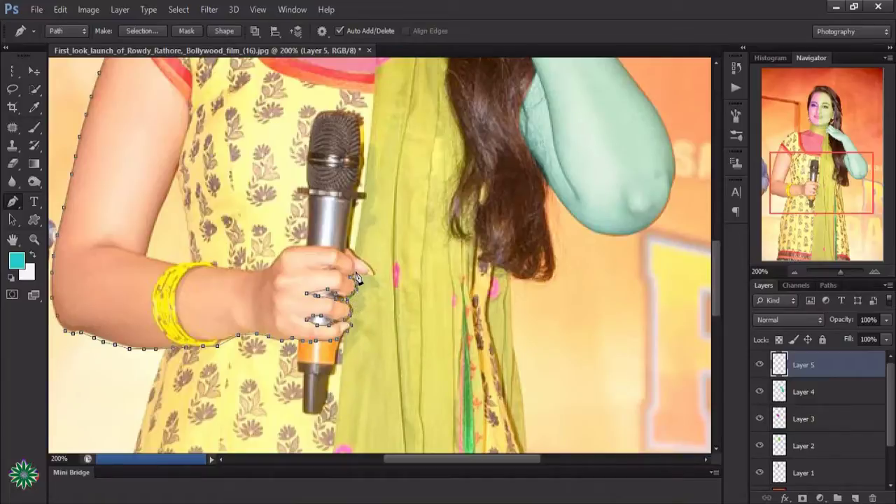
mouse_move(361, 264)
left_mouse_down()
mouse_move(341, 251)
mouse_move(296, 251)
mouse_move(270, 270)
mouse_move(240, 274)
mouse_move(161, 266)
mouse_move(185, 168)
left_mouse_up()
scroll(185, 242, "up", 3)
mouse_move(186, 241)
left_mouse_down()
mouse_move(180, 201)
mouse_move(128, 138)
left_mouse_up()
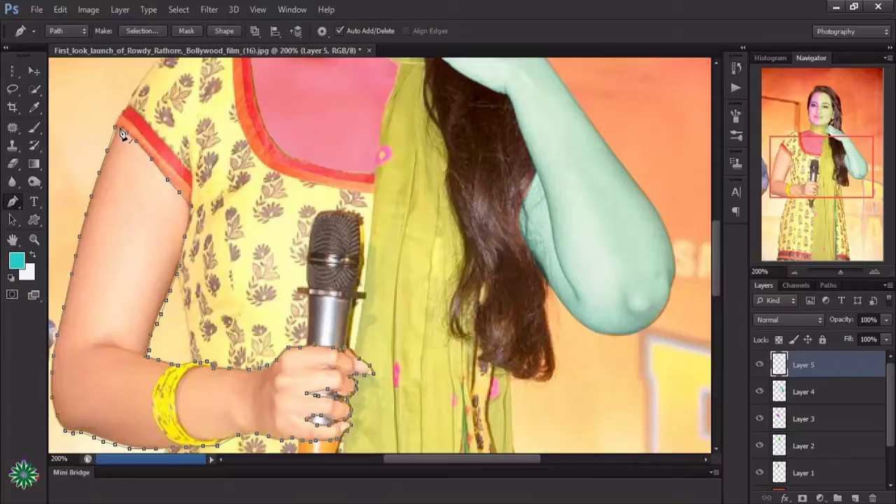
key("ctrl+Return")
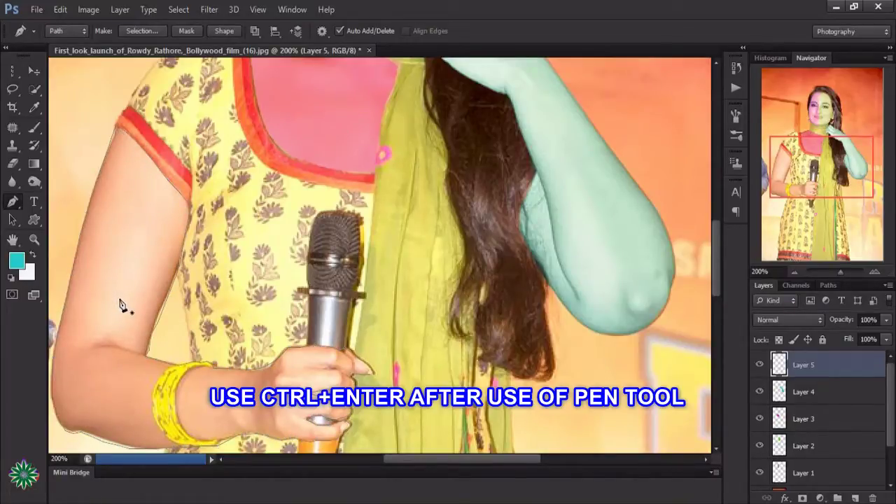
Step: Load the arm path as a selection and set the foreground colour to red #cd223e
key("ctrl+Return")
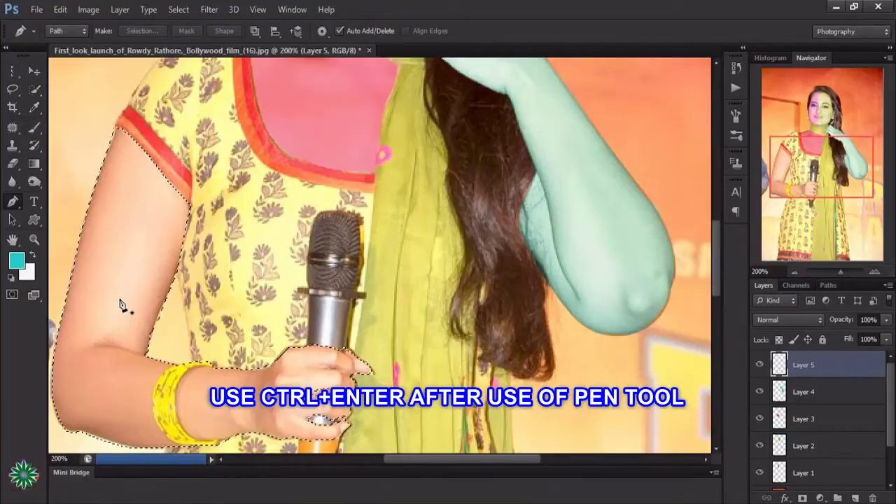
left_click(18, 261)
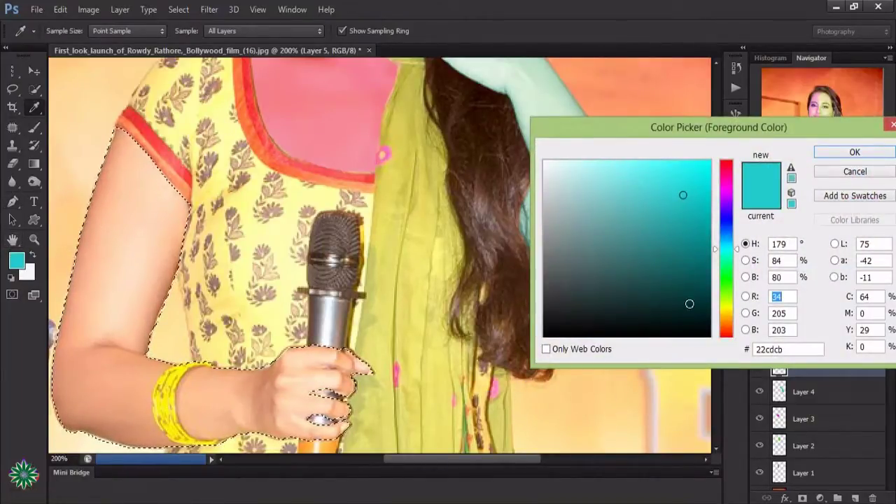
left_click(727, 279)
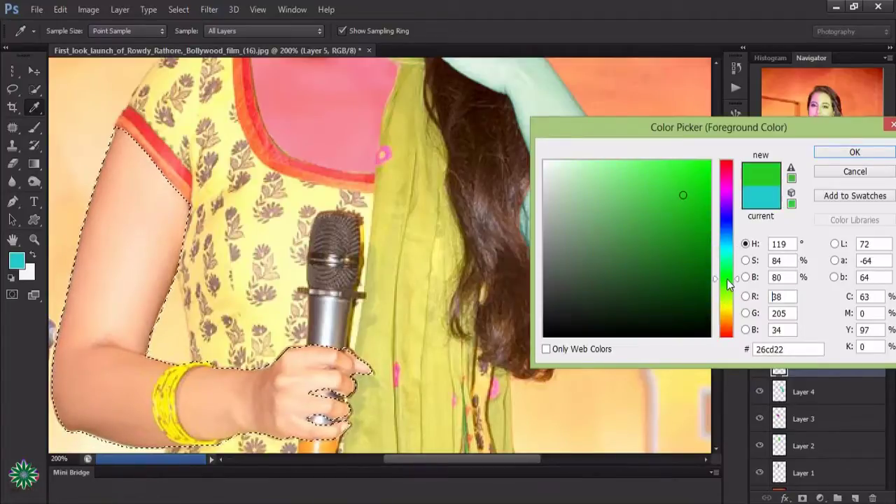
left_click(727, 190)
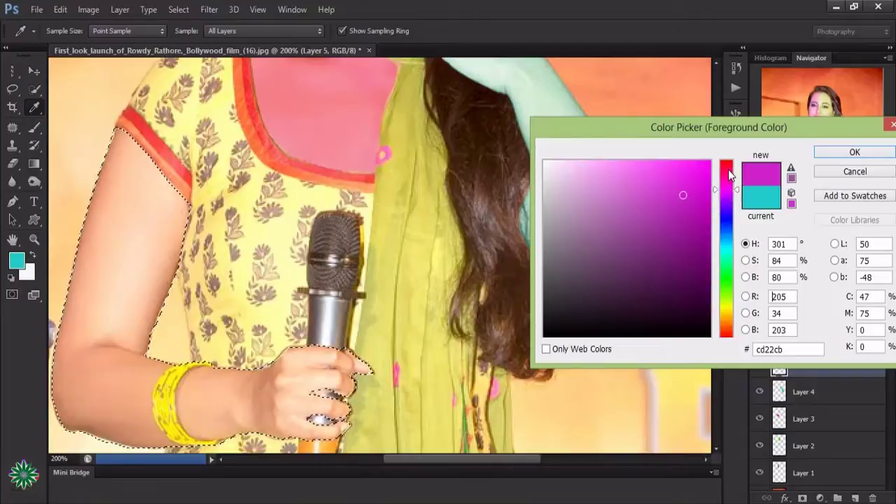
left_click(729, 170)
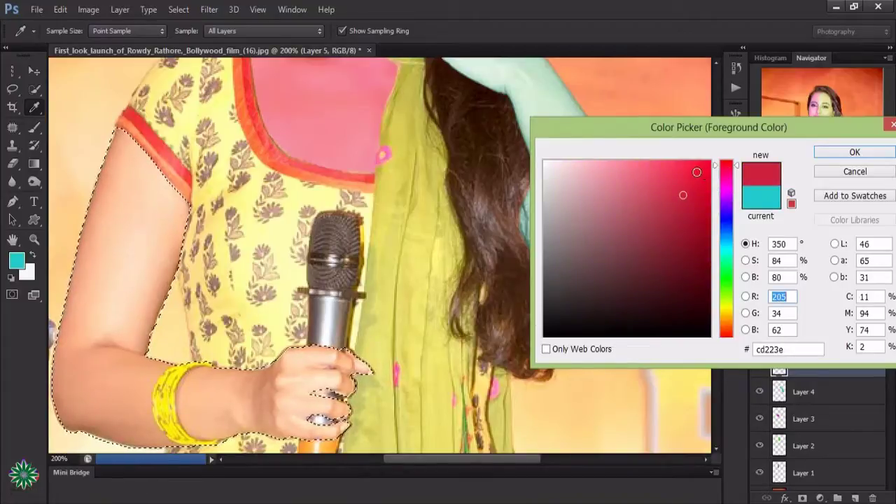
left_click(697, 172)
left_click(839, 154)
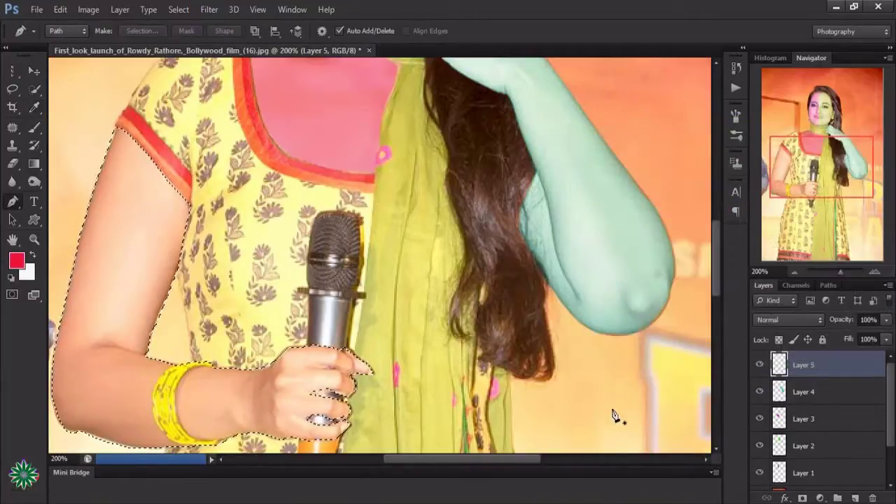
left_click(33, 128)
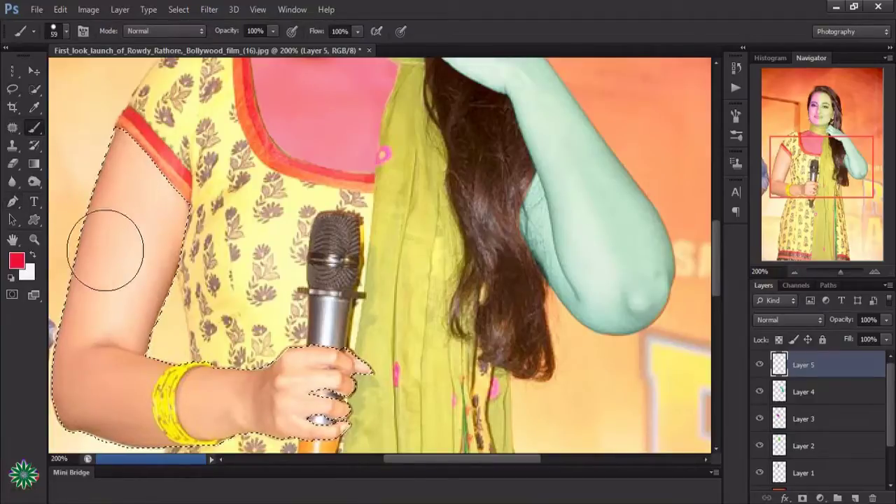
Step: Paint red over the selected arm on Layer 5, blended as Screen at 83% opacity
left_click_drag(136, 154, 115, 267)
mouse_move(124, 314)
left_mouse_down()
mouse_move(85, 329)
mouse_move(120, 400)
mouse_move(170, 410)
mouse_move(320, 381)
mouse_move(230, 378)
mouse_move(360, 375)
mouse_move(254, 406)
left_mouse_up()
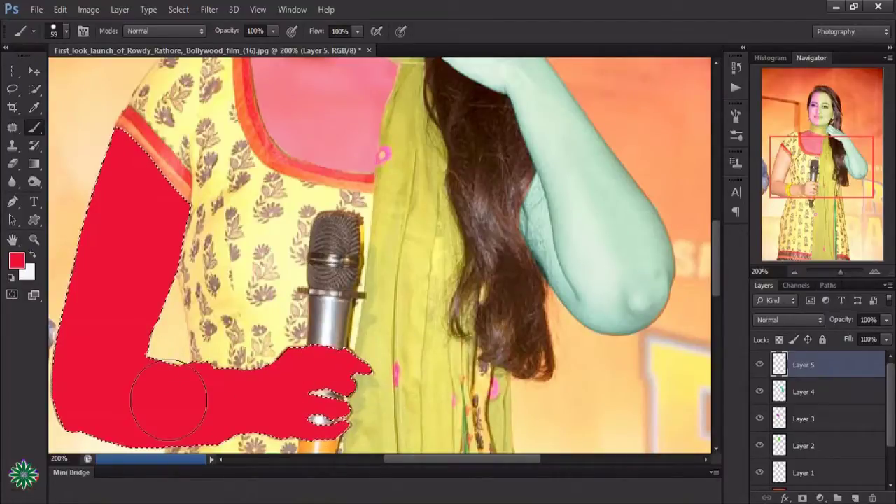
left_click(787, 320)
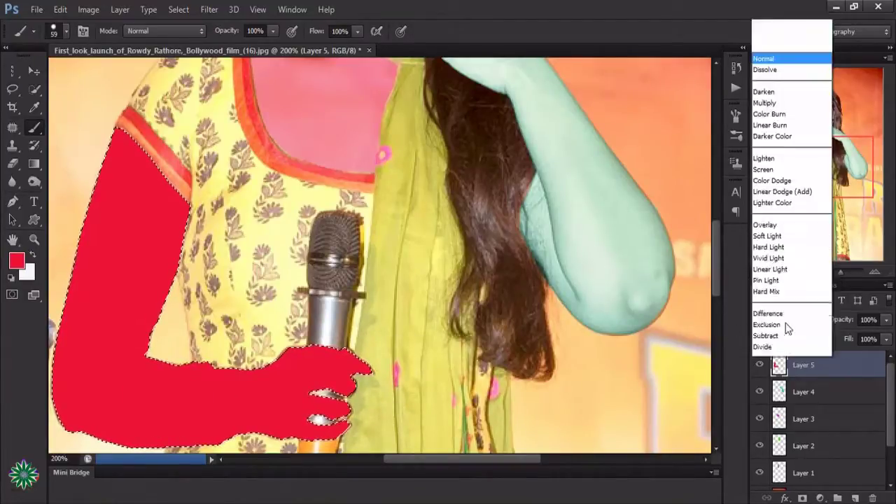
left_click(766, 183)
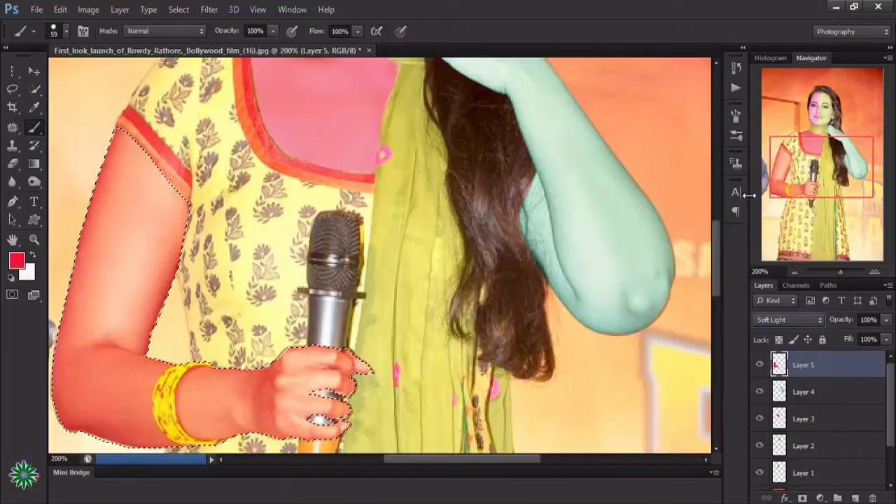
left_click(798, 323)
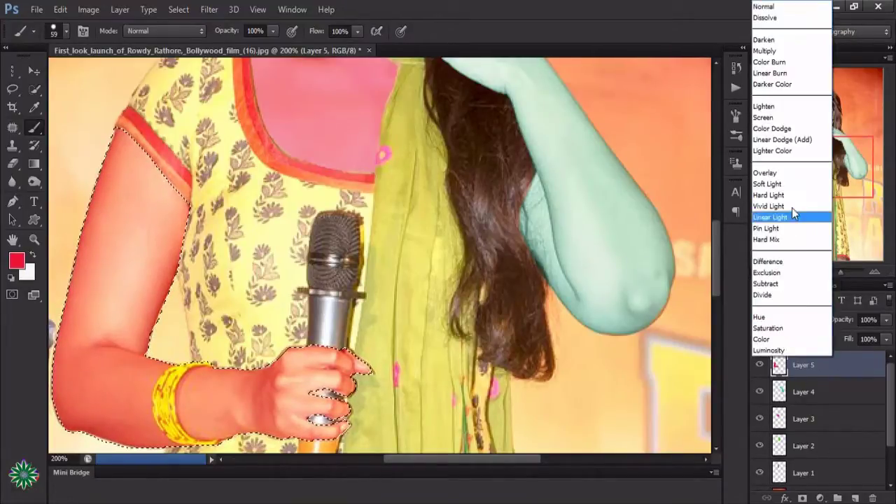
left_click(766, 125)
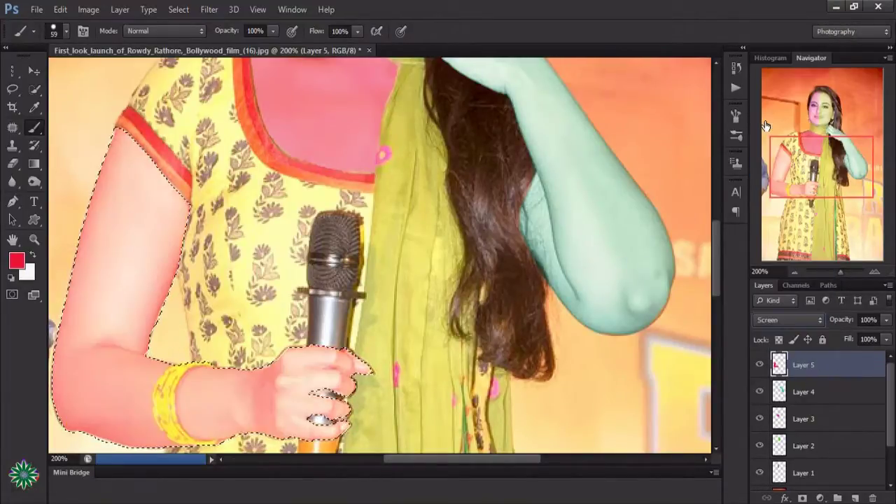
left_click(887, 320)
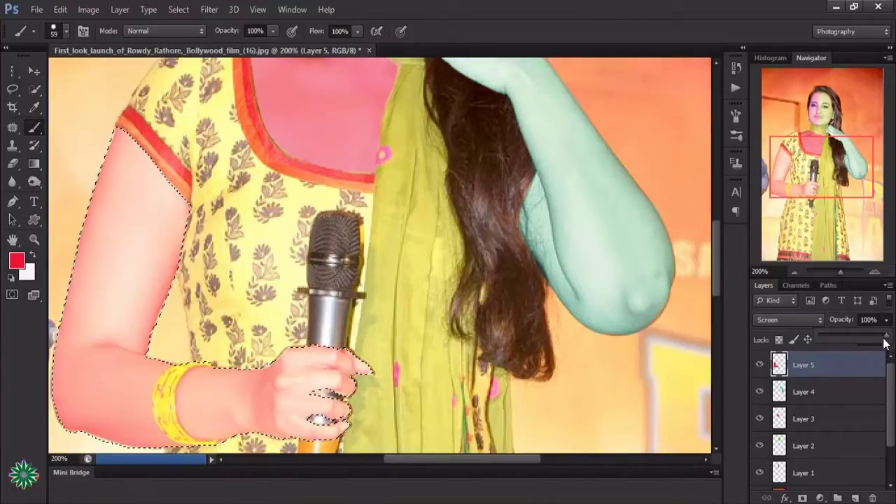
mouse_move(887, 336)
left_mouse_down()
mouse_move(847, 351)
mouse_move(876, 359)
left_mouse_up()
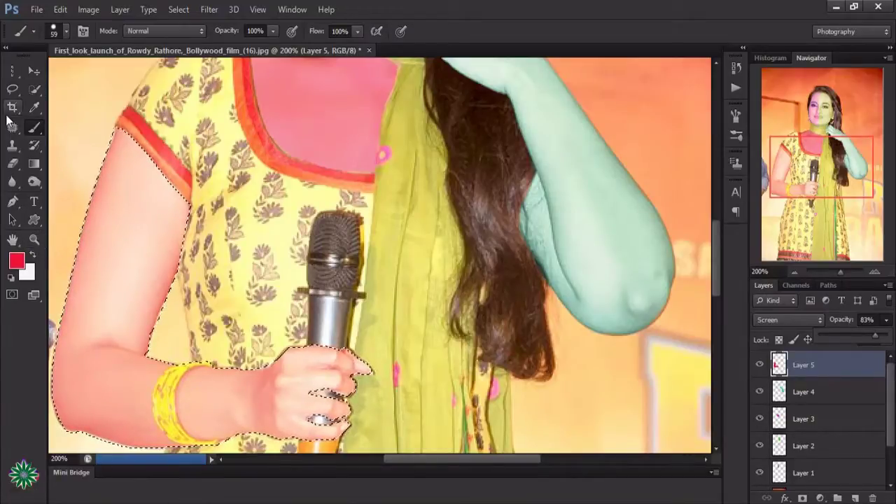
left_click(12, 89)
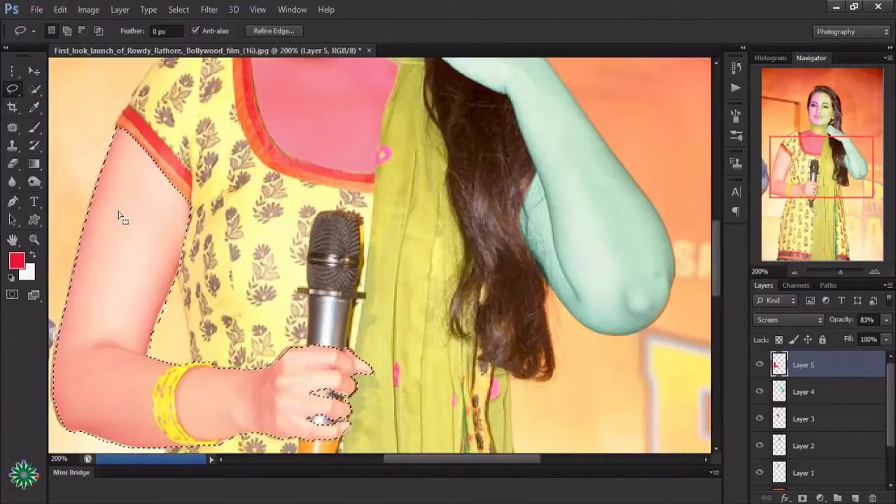
Step: Deselect the arm, zoom out to 100% and review Layers 4 and 5
left_click(132, 234)
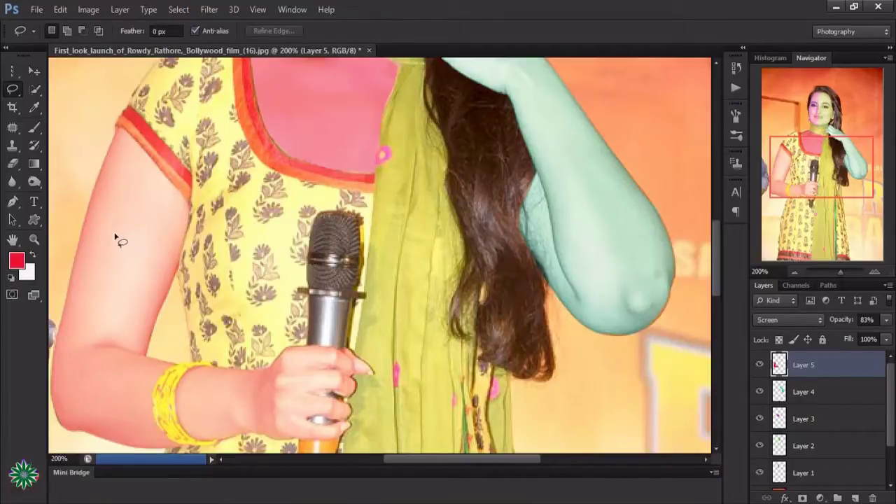
left_click(39, 238)
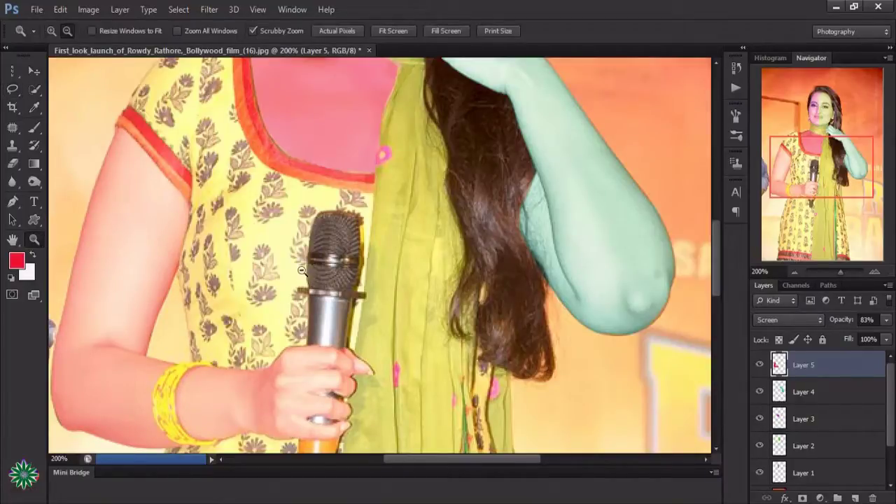
left_click(345, 270, "alt")
scroll(441, 291, "down", 2)
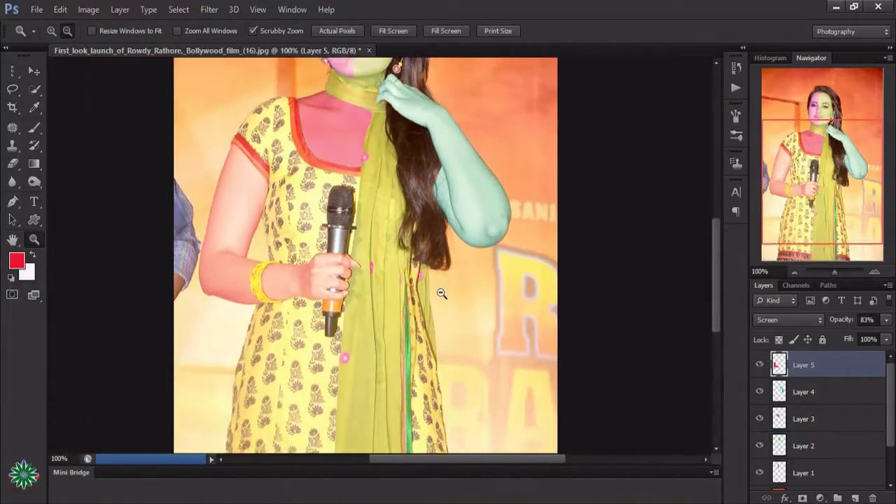
scroll(439, 294, "up", 3)
scroll(439, 294, "up", 1)
scroll(438, 294, "up", 1)
scroll(439, 294, "down", 2)
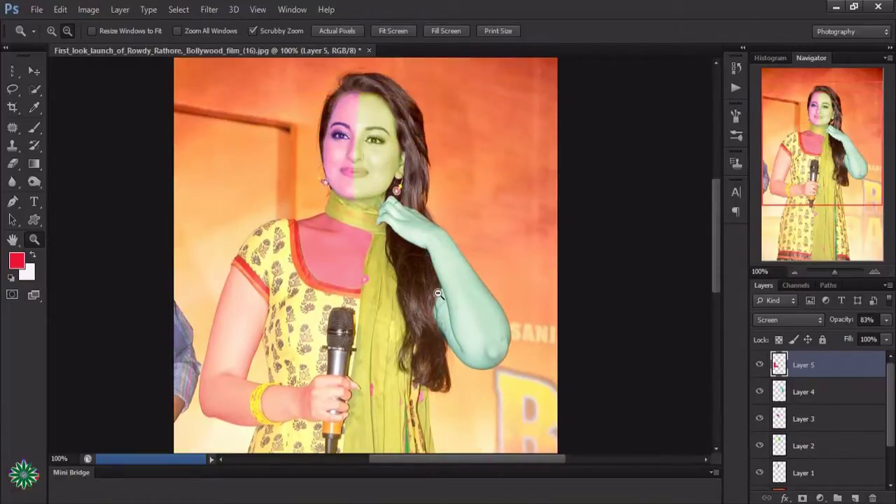
scroll(437, 295, "up", 2)
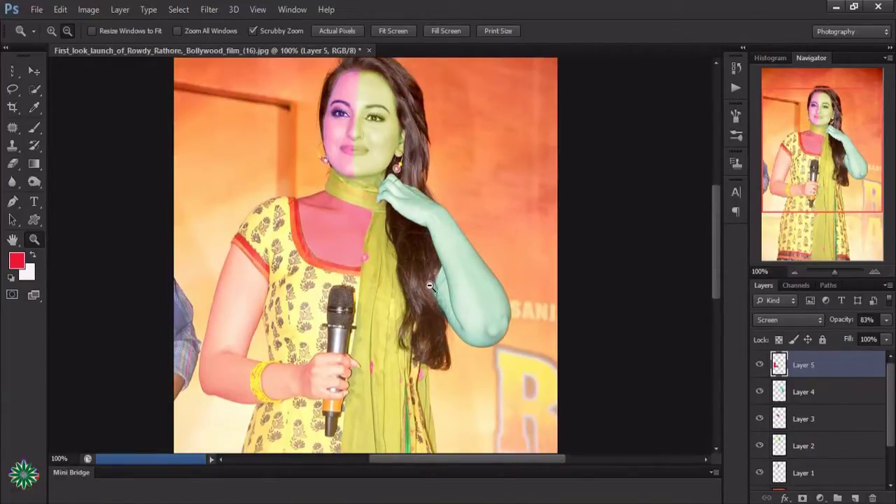
left_click(832, 398)
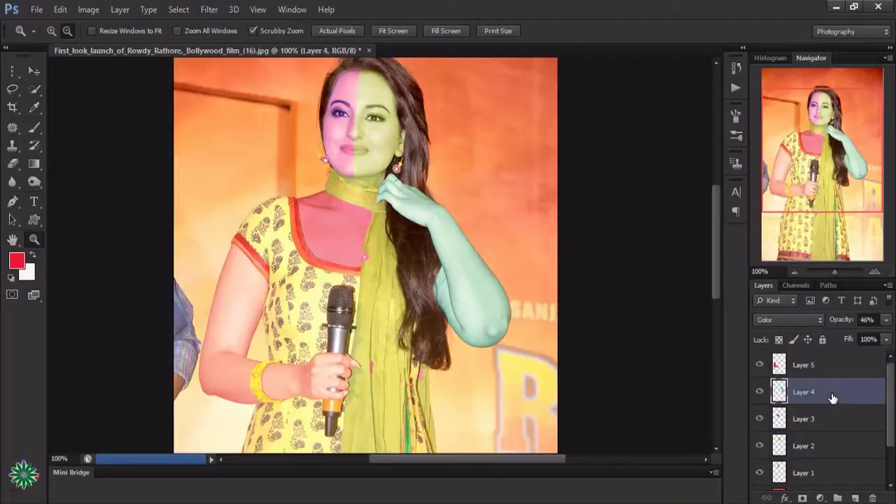
left_click(821, 367)
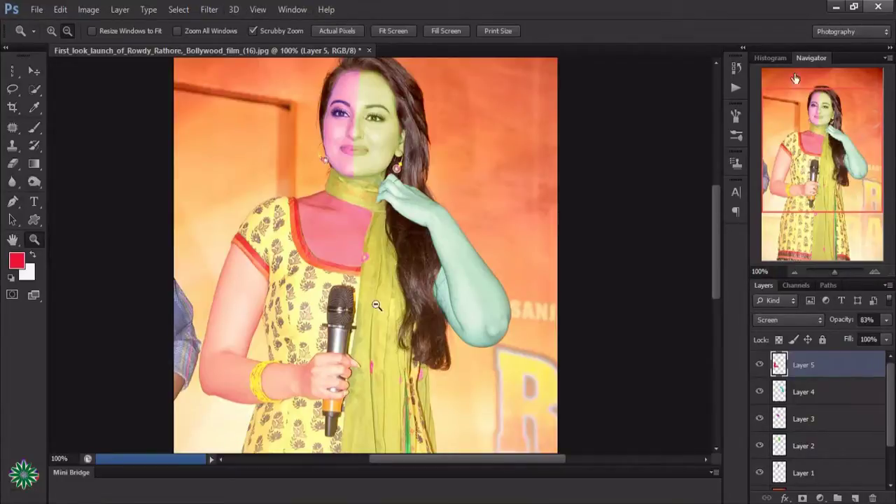
Step: Select Layers 1–5 and group them into Group 1
left_click(840, 396, "ctrl")
left_click(842, 423, "ctrl")
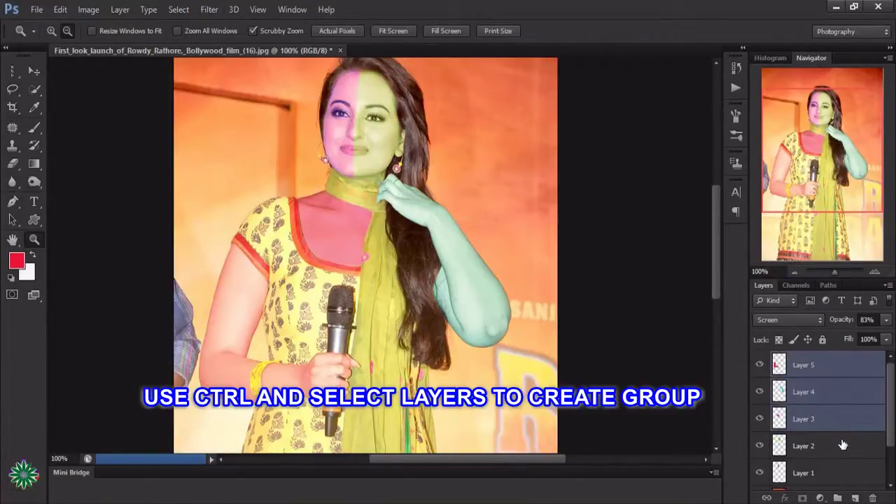
left_click(843, 449, "ctrl")
left_click(840, 474, "ctrl")
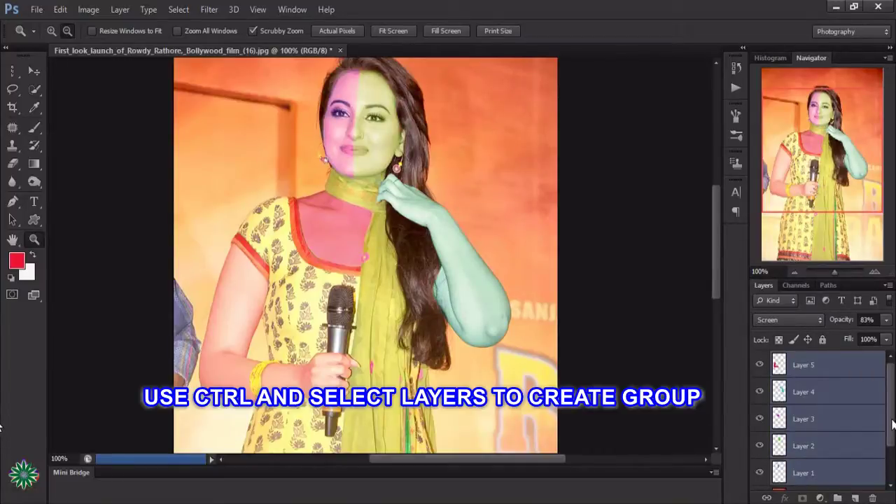
left_click_drag(893, 425, 893, 437)
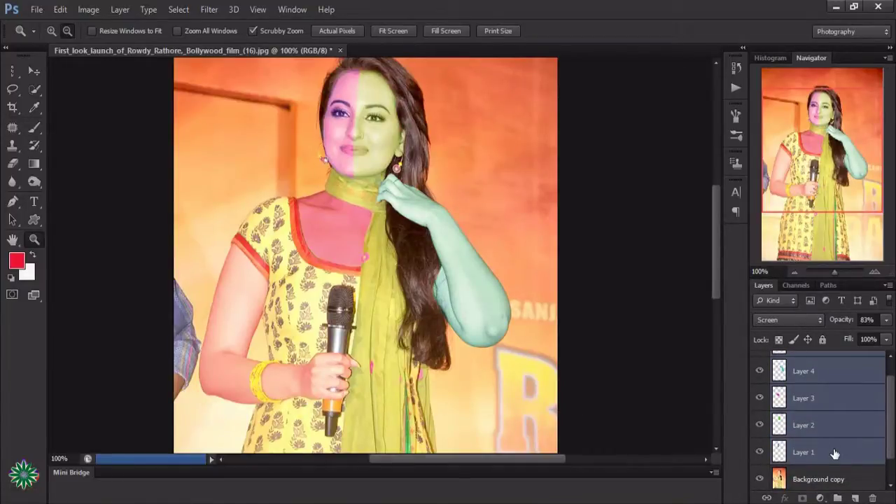
left_click_drag(840, 457, 838, 498)
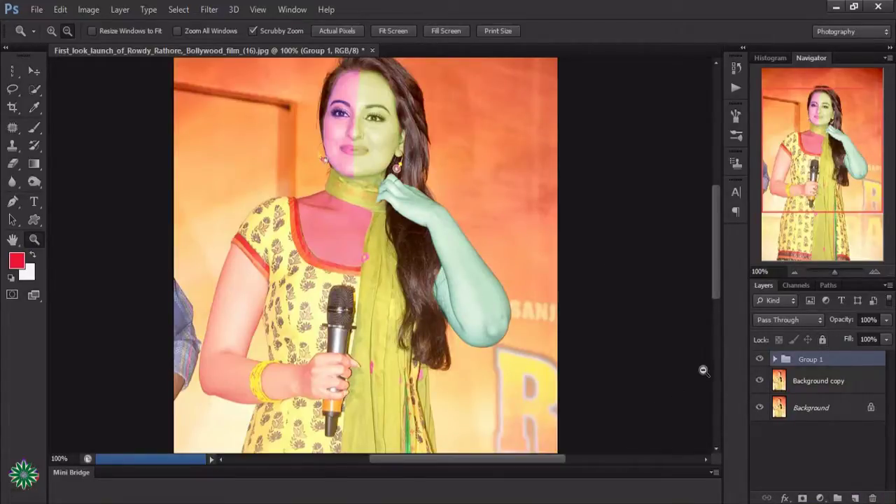
Step: Set Group 1's opacity to 85%
left_click(887, 323)
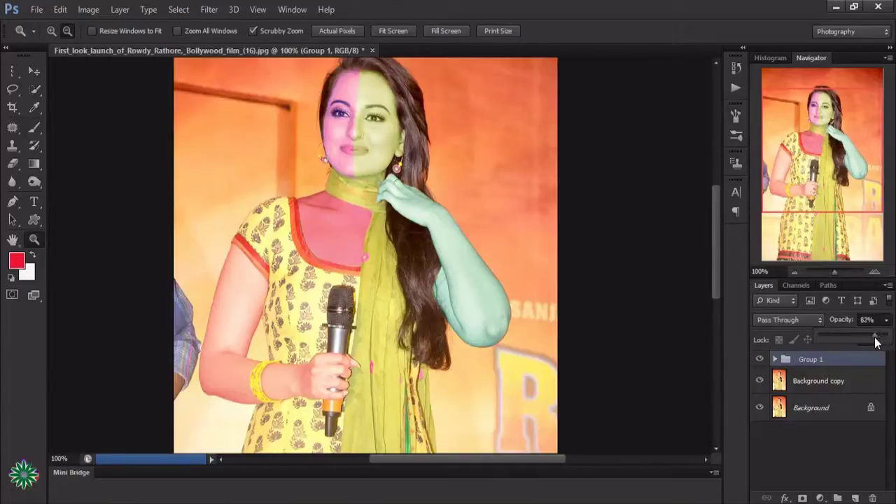
mouse_move(884, 335)
left_mouse_down()
mouse_move(859, 349)
mouse_move(812, 350)
mouse_move(848, 348)
left_mouse_up()
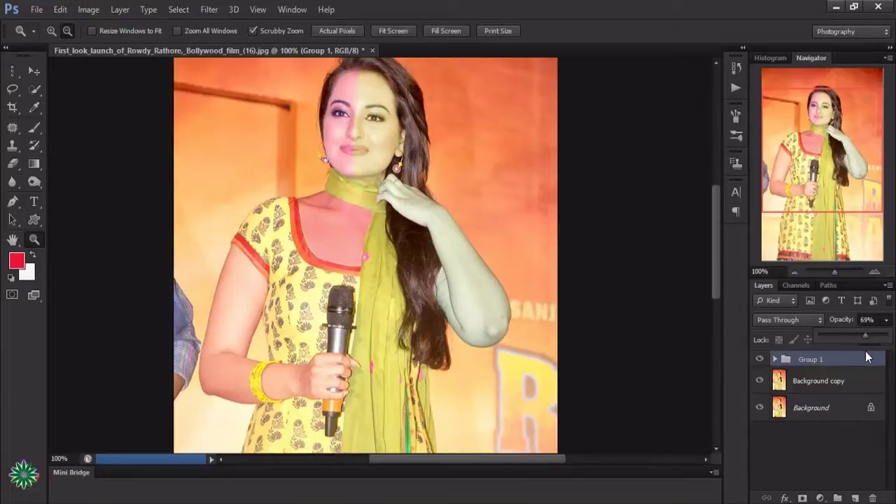
left_click_drag(867, 357, 877, 359)
scroll(445, 300, "up", 1)
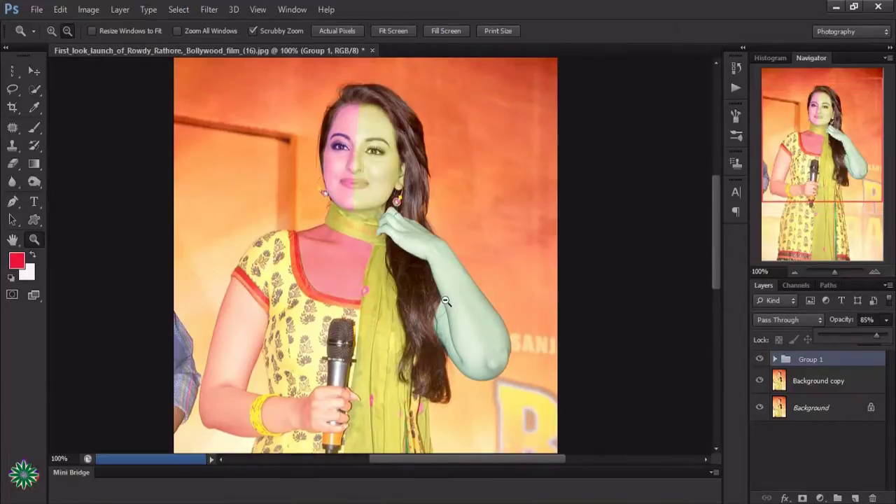
Step: Add a Solid Color fill layer in dark red #b3374b
left_click(822, 498)
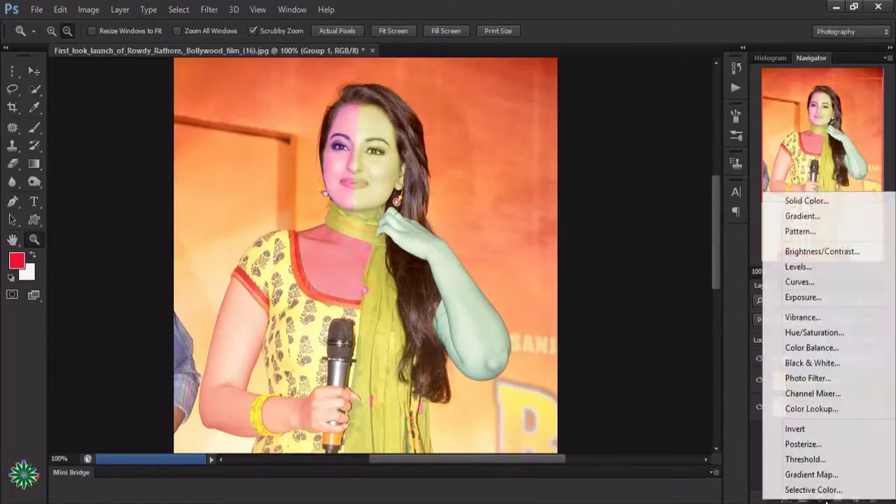
left_click(859, 201)
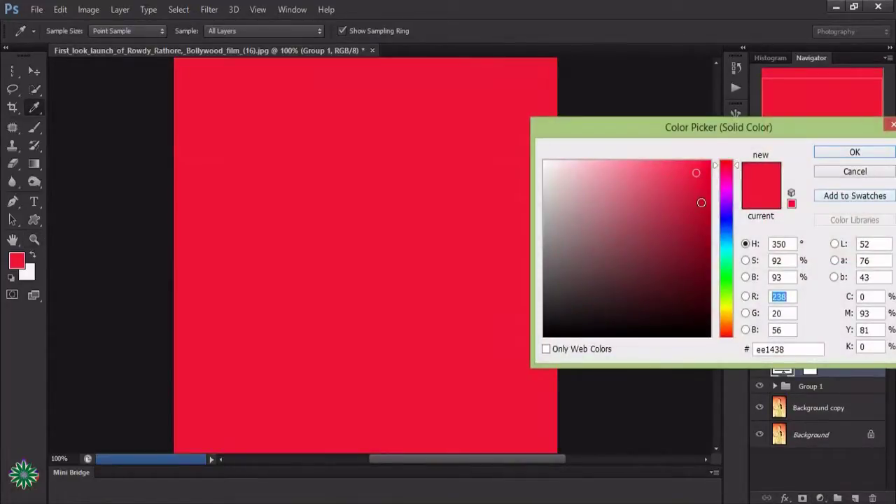
left_click(659, 212)
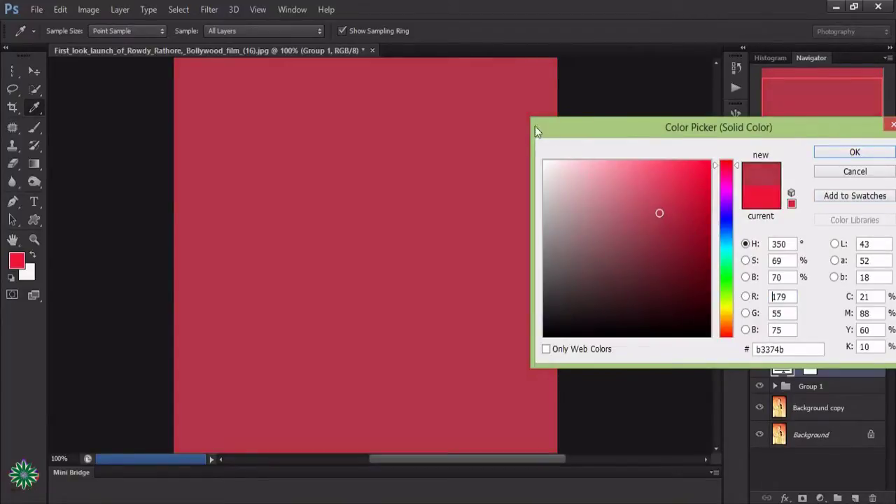
left_click(486, 87)
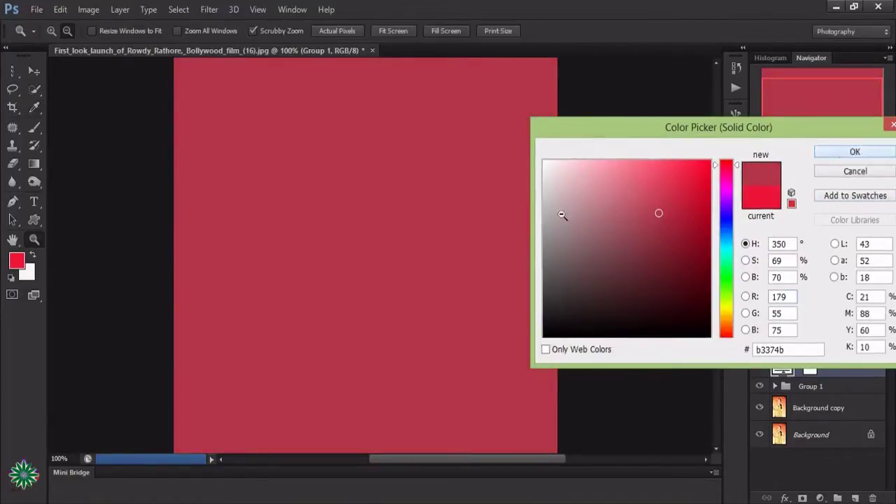
left_click(854, 152)
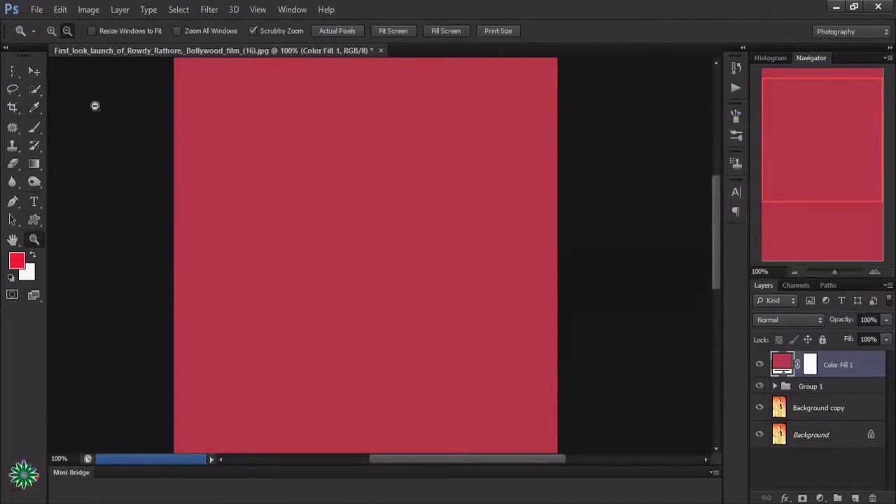
Step: Blend Color Fill 1 as Screen at 25% opacity, then add a Levels adjustment layer
left_click(34, 71)
left_click(789, 319)
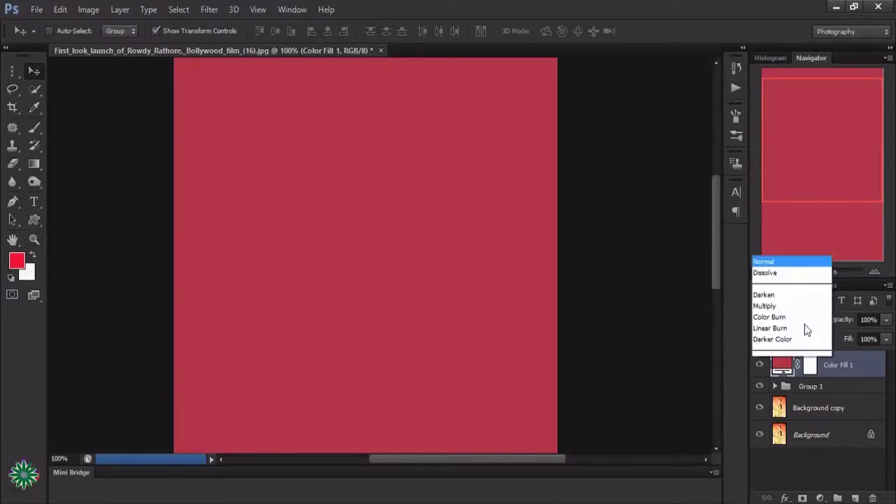
left_click(765, 117)
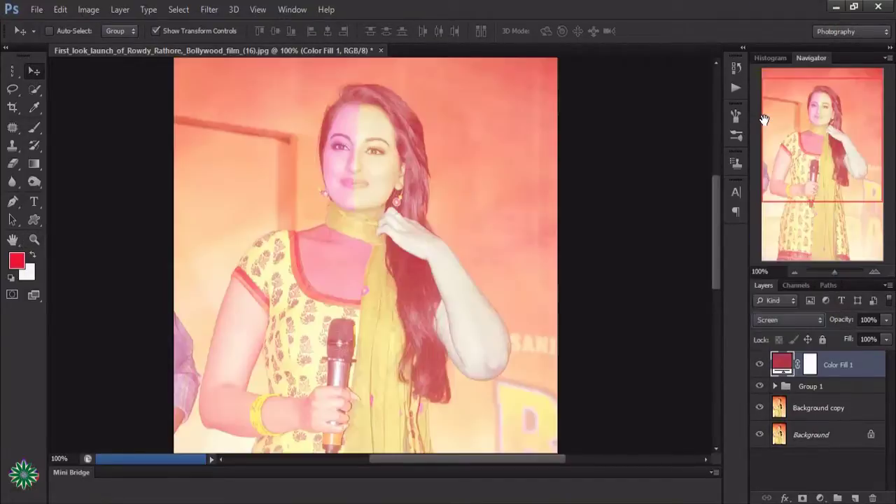
left_click(886, 319)
left_click_drag(884, 339, 835, 350)
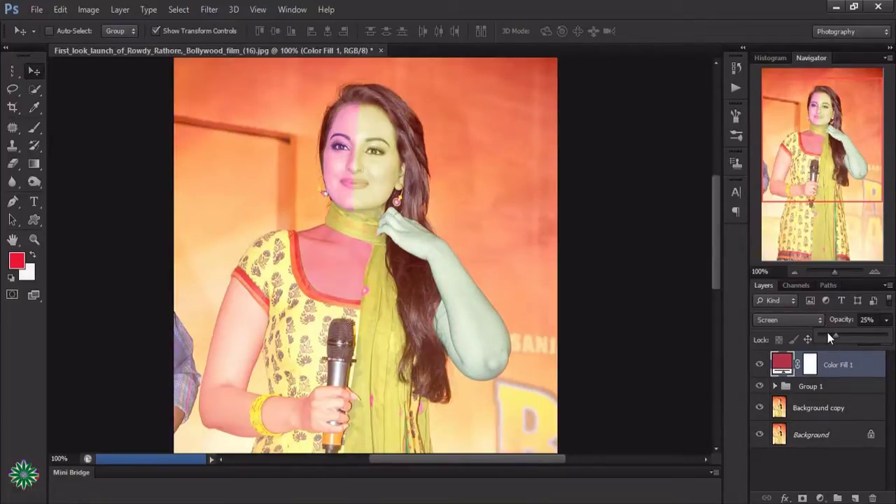
left_click(820, 498)
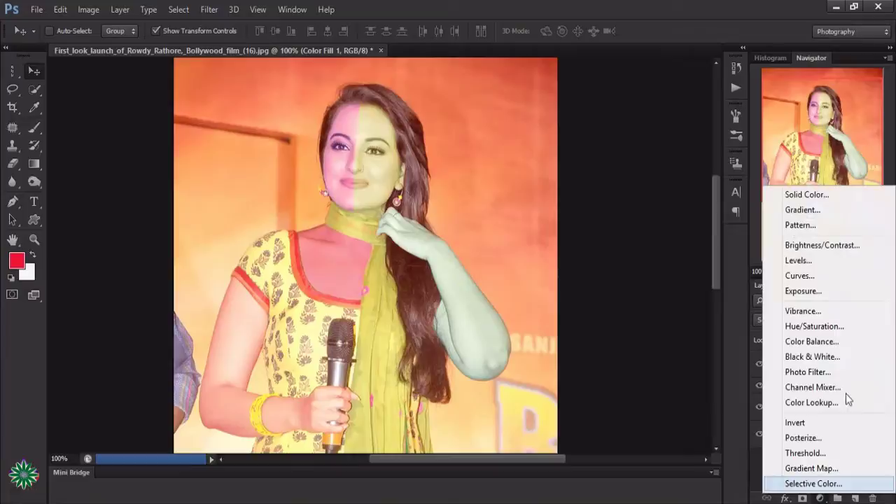
left_click(829, 262)
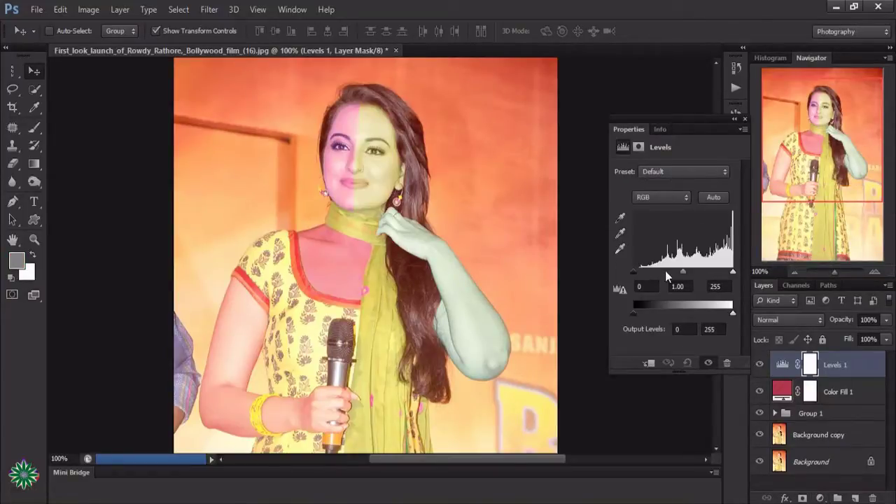
Step: Set Levels 1 input levels to 69 / 0.64 / 255 and output levels to 34–226
left_click_drag(639, 272, 652, 272)
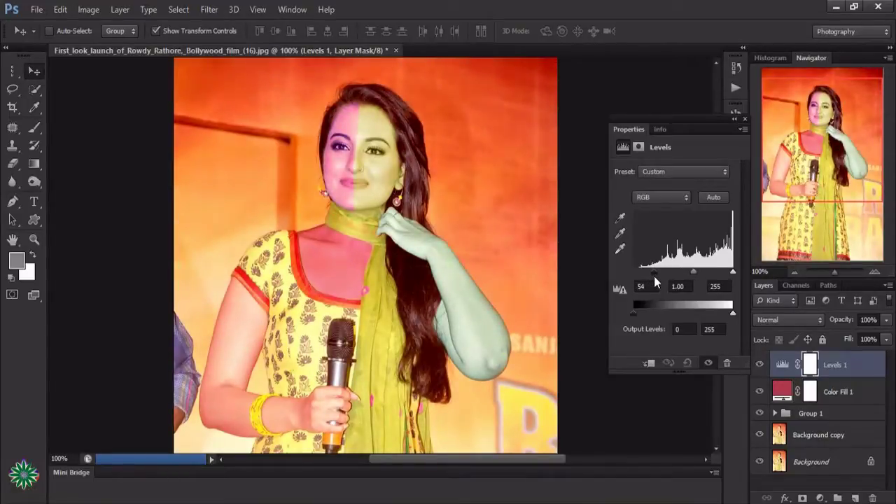
left_click_drag(655, 277, 660, 279)
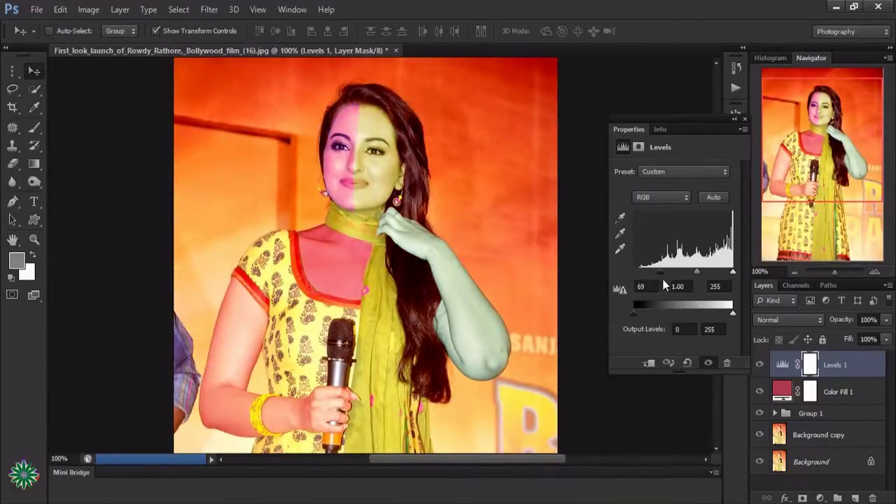
mouse_move(732, 272)
left_mouse_down()
mouse_move(719, 271)
mouse_move(733, 272)
left_mouse_up()
left_click_drag(695, 272, 709, 280)
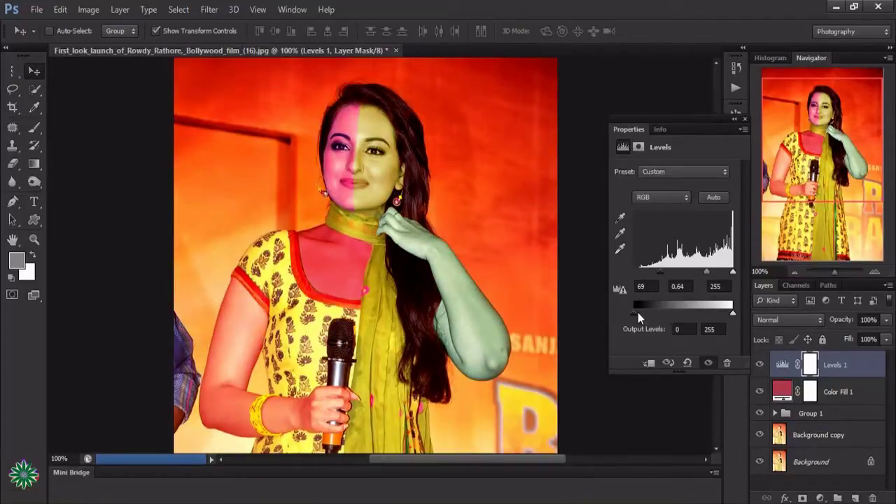
mouse_move(634, 313)
left_mouse_down()
mouse_move(657, 320)
mouse_move(647, 323)
left_mouse_up()
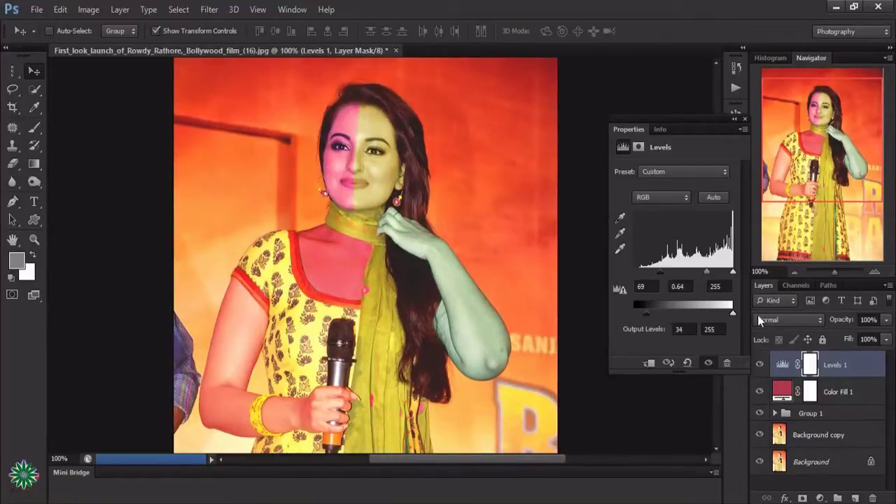
left_click_drag(731, 314, 720, 312)
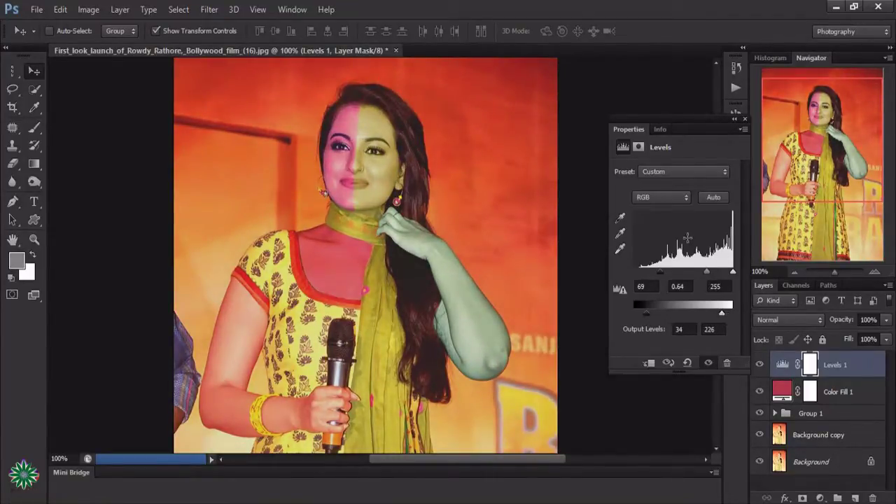
left_click(746, 118)
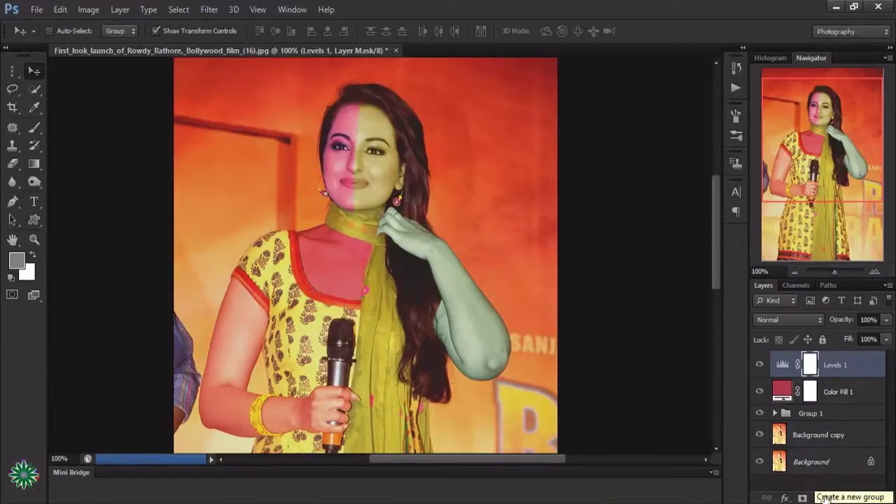
Step: Add a Hue/Saturation layer with hue -25, saturation +45 and lightness -5
left_click(821, 498)
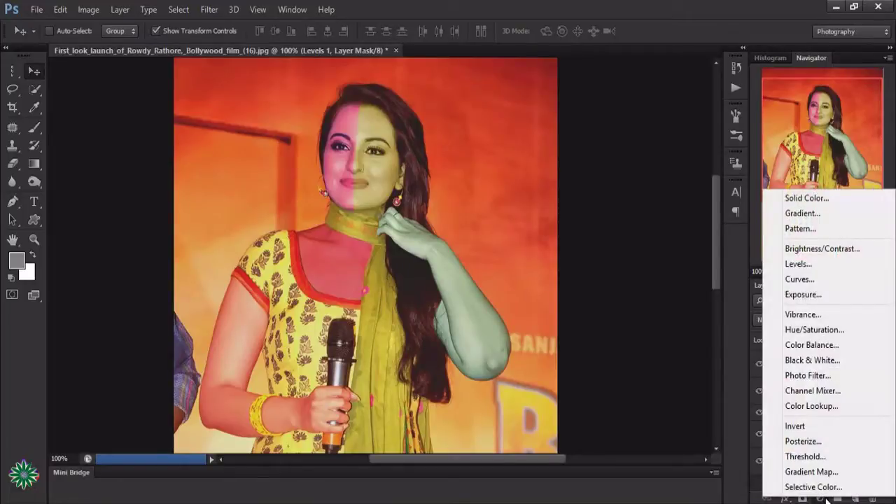
left_click(842, 334)
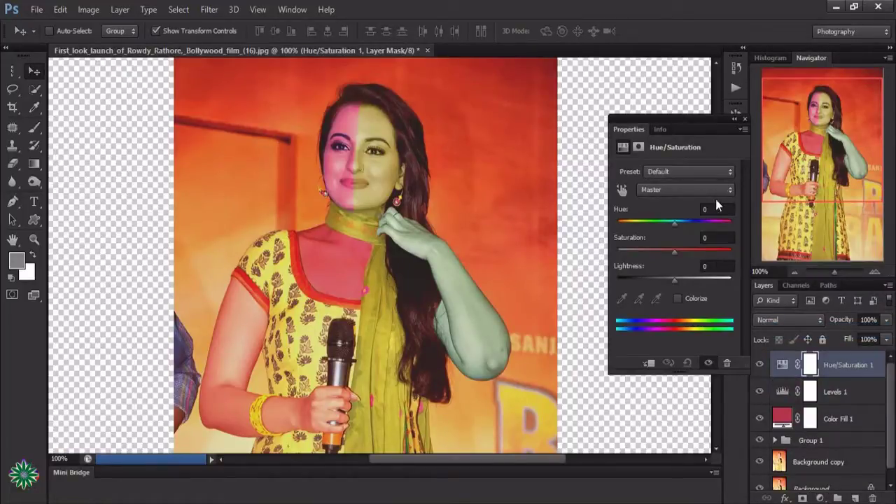
left_click_drag(677, 222, 660, 224)
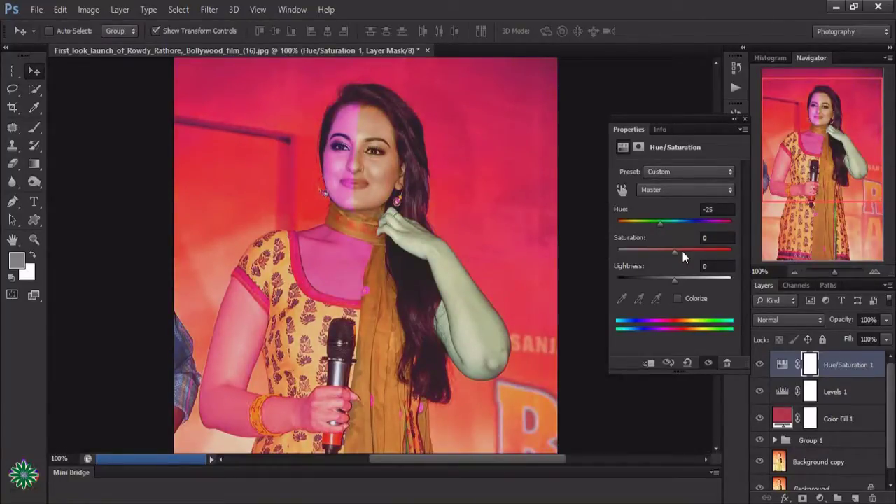
left_click_drag(679, 252, 688, 253)
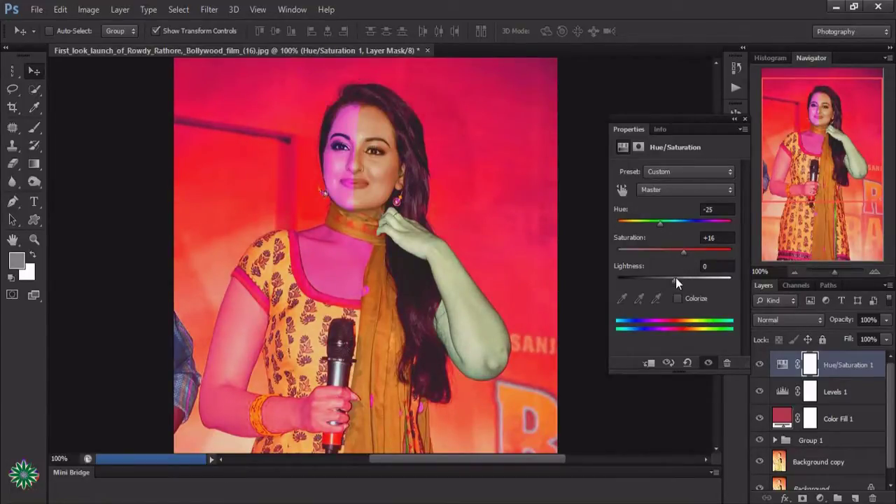
mouse_move(676, 277)
left_mouse_down()
mouse_move(684, 288)
mouse_move(670, 285)
left_mouse_up()
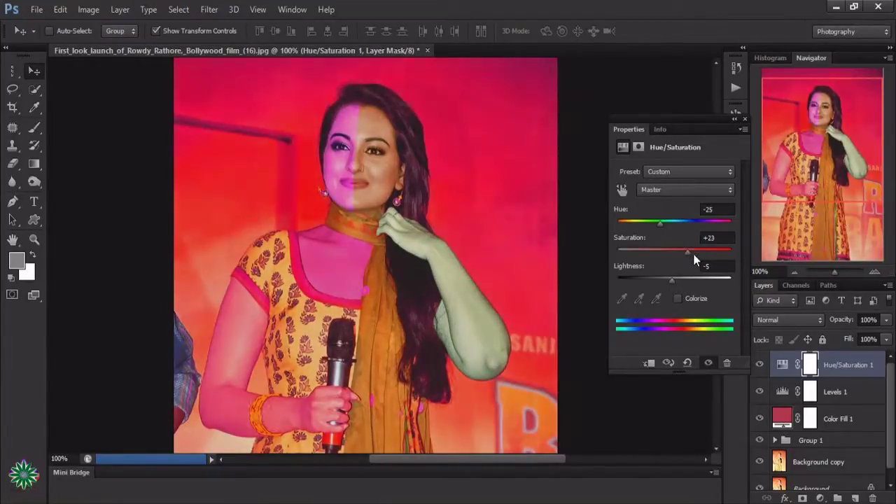
left_click_drag(694, 255, 696, 256)
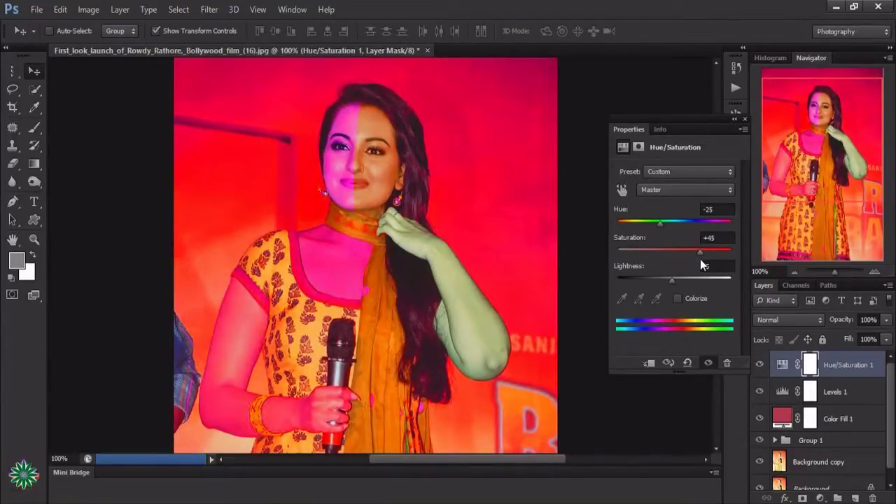
left_click(745, 118)
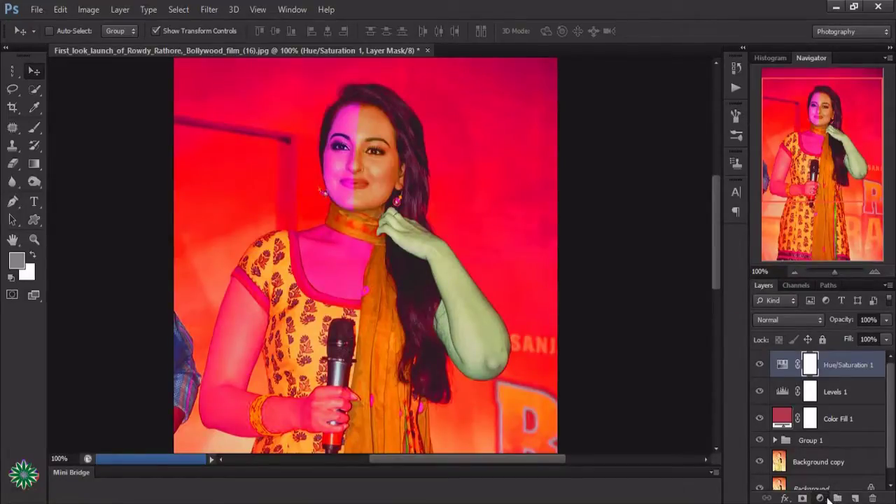
left_click(822, 498)
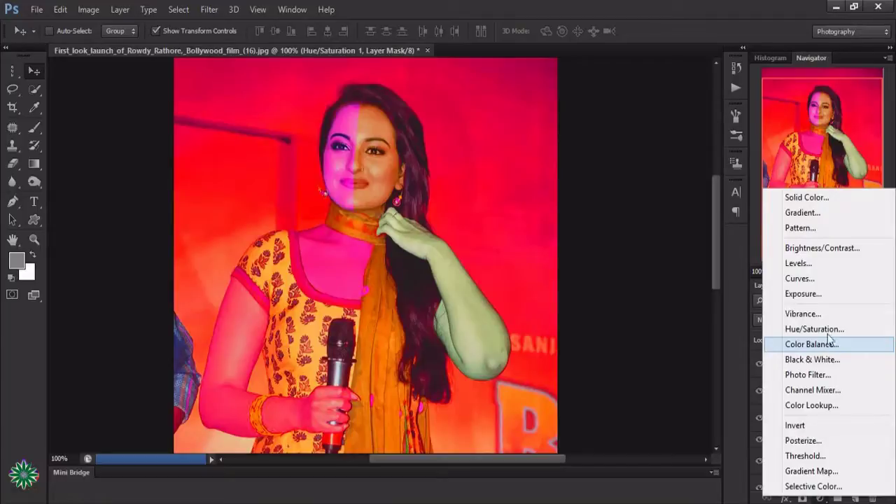
Step: Add a Vibrance 1 layer, settling on vibrance -8 and saturation 0
left_click(823, 312)
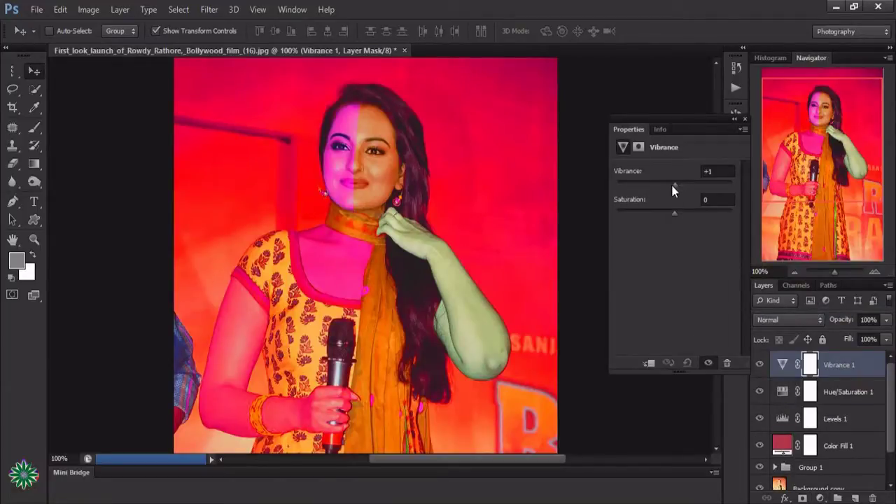
mouse_move(672, 185)
left_mouse_down()
mouse_move(654, 187)
mouse_move(696, 187)
mouse_move(702, 197)
mouse_move(668, 215)
left_mouse_up()
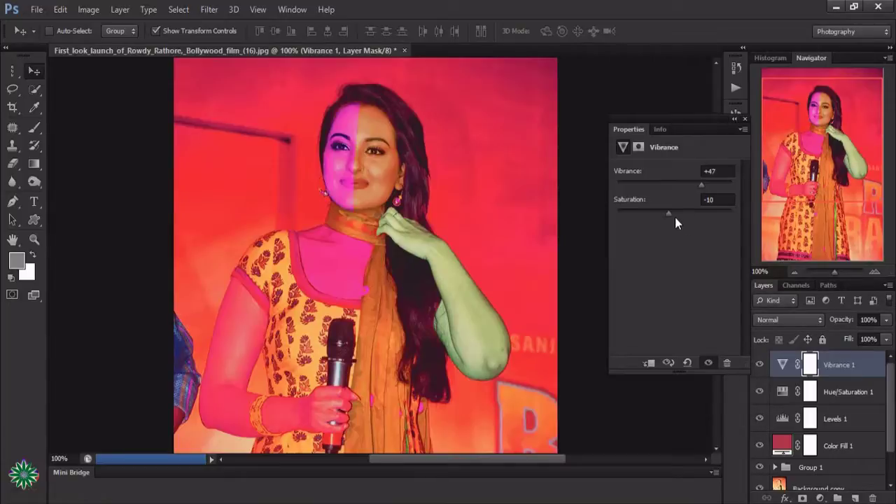
left_click_drag(670, 215, 661, 216)
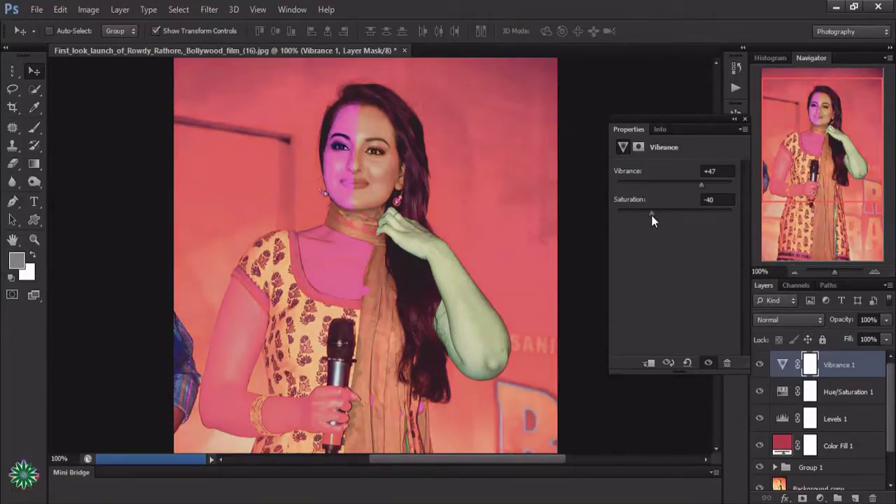
mouse_move(651, 214)
left_mouse_down()
mouse_move(683, 215)
mouse_move(644, 217)
mouse_move(674, 222)
left_mouse_up()
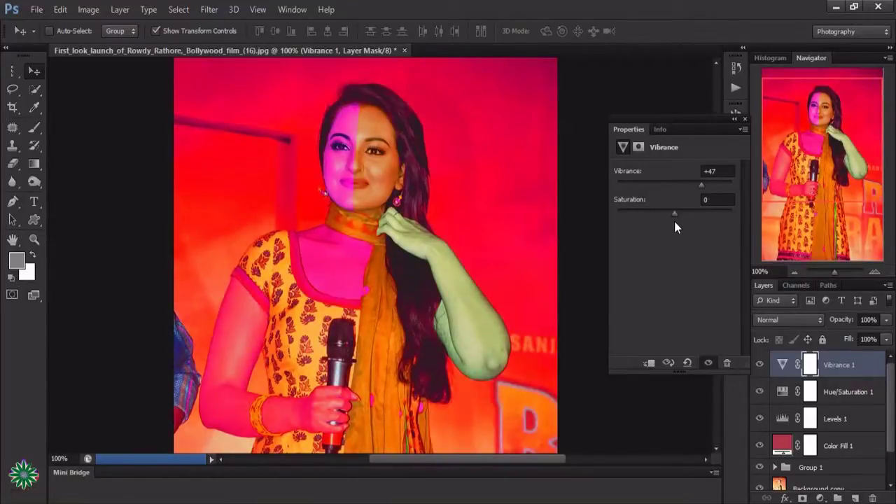
mouse_move(701, 186)
left_mouse_down()
mouse_move(654, 189)
mouse_move(670, 193)
left_mouse_up()
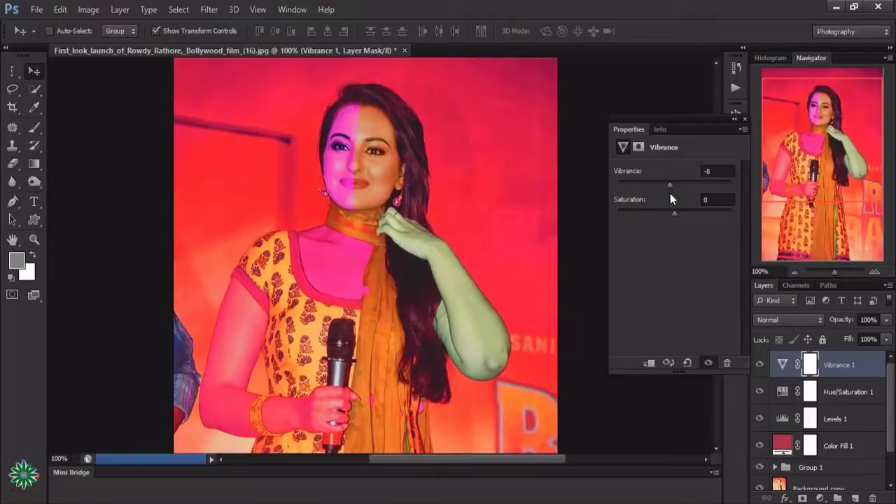
left_click(745, 119)
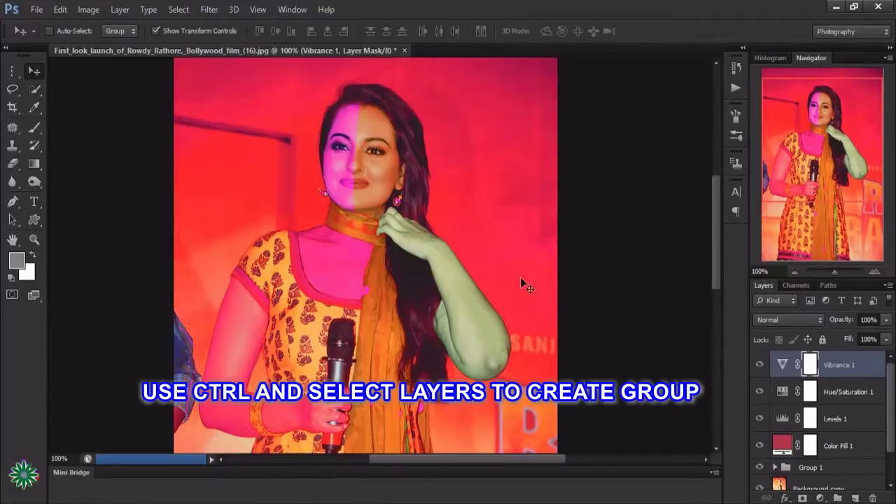
Step: Group Vibrance 1, Hue/Saturation 1, Levels 1 and Color Fill 1 into Group 2 at 62% opacity
left_click(831, 396, "ctrl")
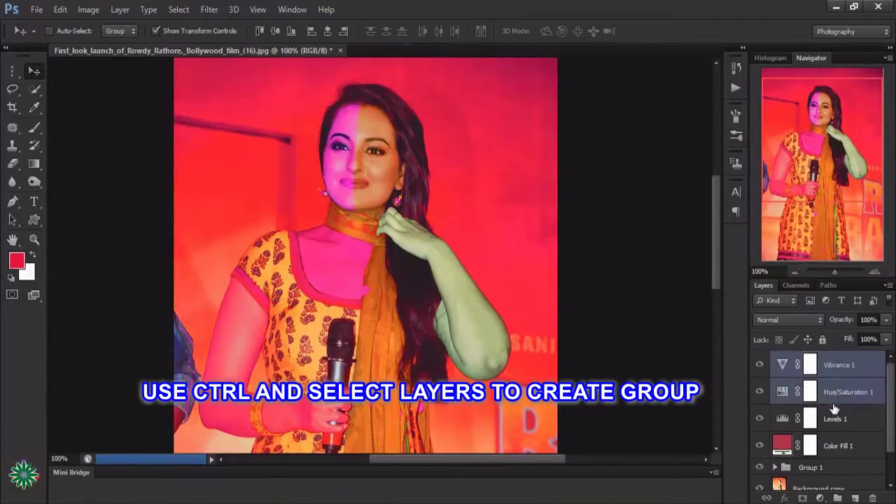
left_click(834, 419, "ctrl")
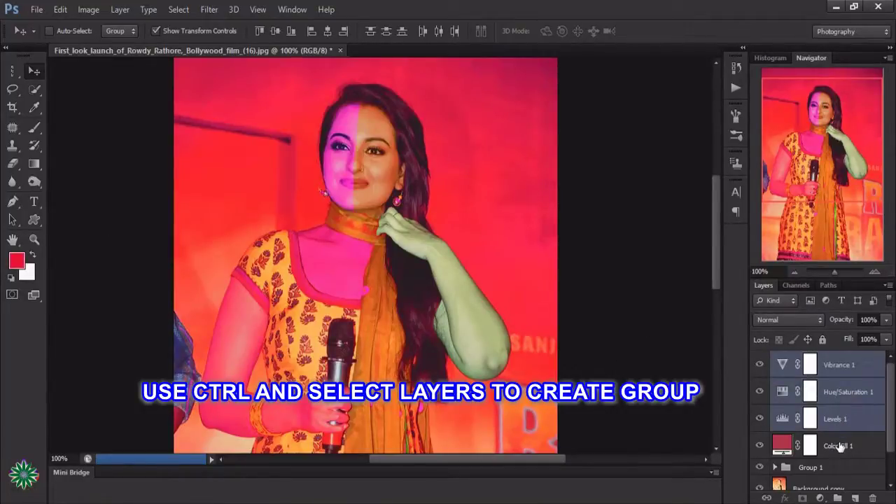
left_click(840, 447, "ctrl")
left_click_drag(840, 447, 840, 498)
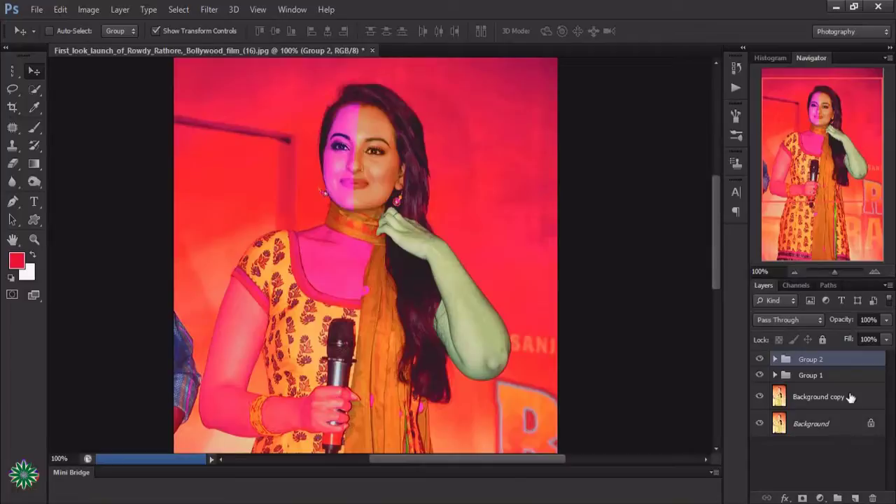
left_click(887, 324)
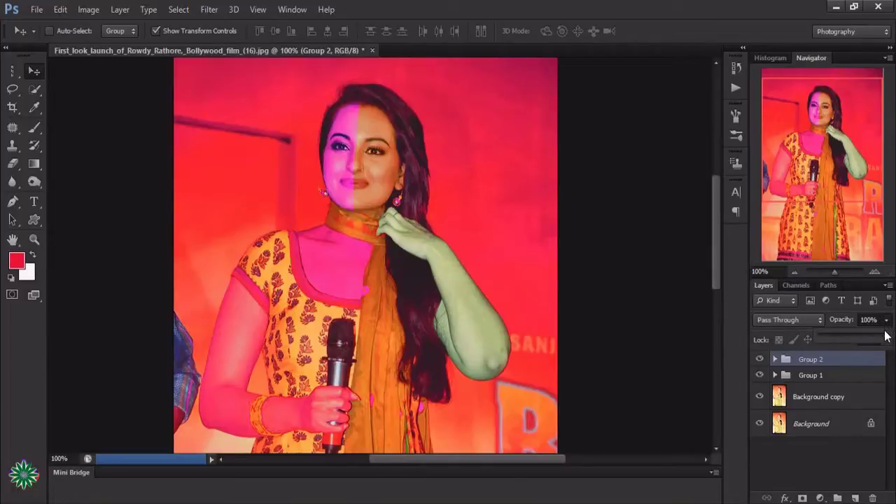
mouse_move(887, 338)
left_mouse_down()
mouse_move(842, 335)
mouse_move(861, 341)
left_mouse_up()
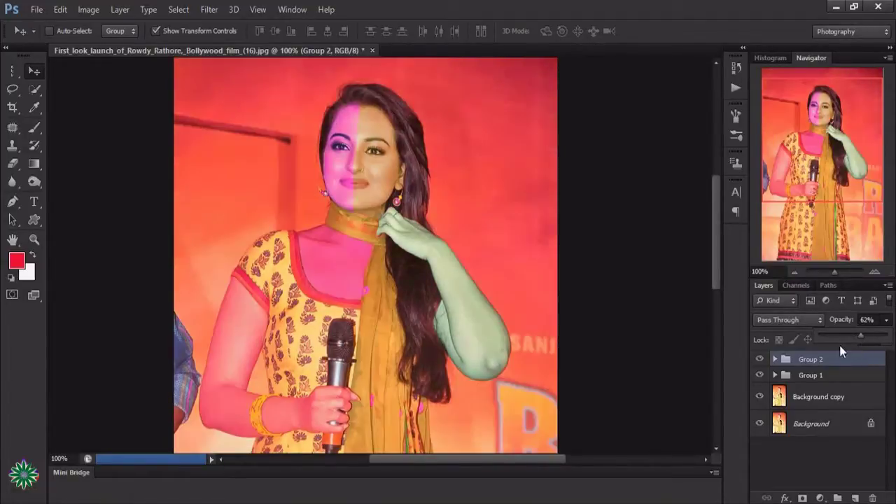
left_click(775, 359)
scroll(784, 459, "down", 2)
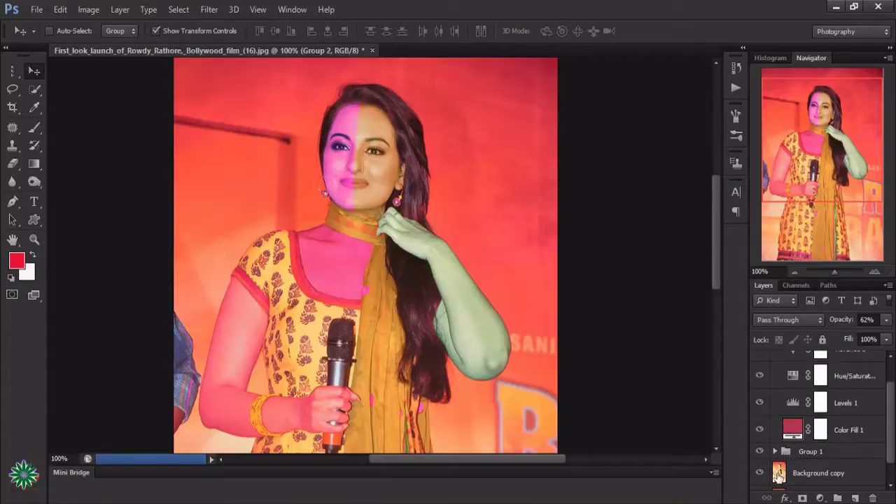
scroll(782, 420, "down", 1)
left_click(775, 428)
scroll(826, 409, "down", 3)
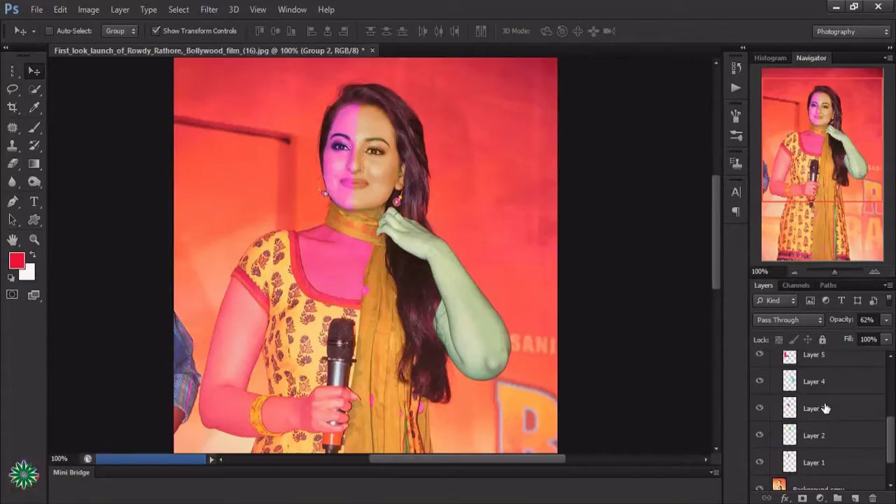
scroll(826, 409, "down", 2)
scroll(826, 408, "up", 2)
scroll(826, 408, "up", 3)
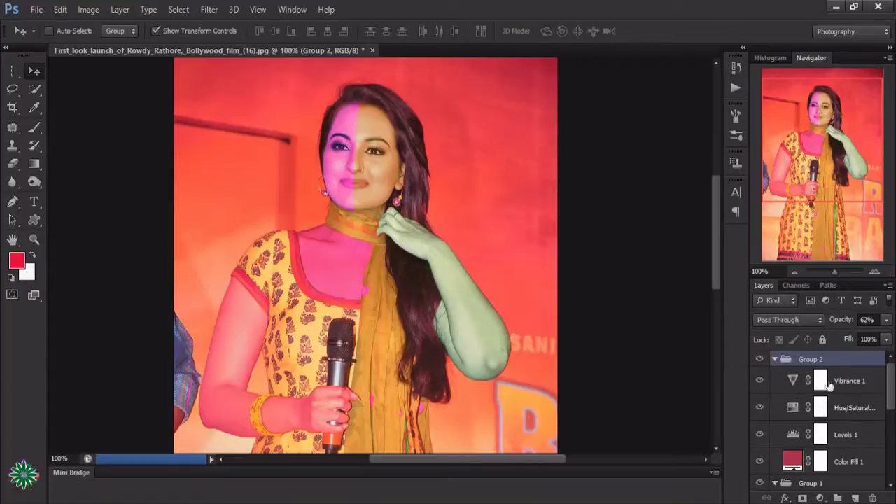
left_click(841, 381)
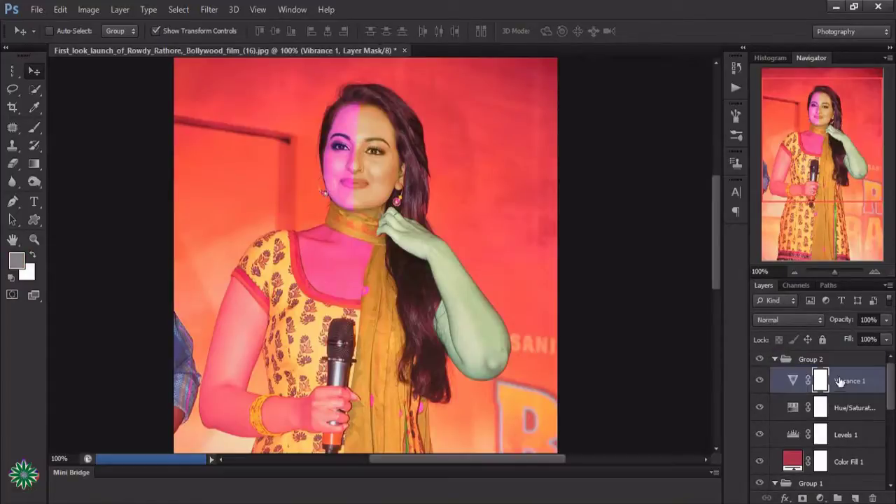
left_click(761, 381)
left_click(759, 407)
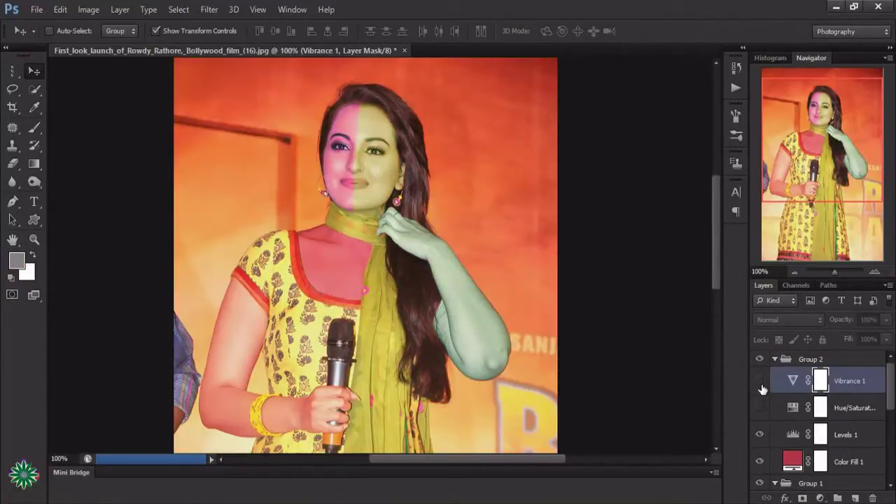
left_click(760, 381)
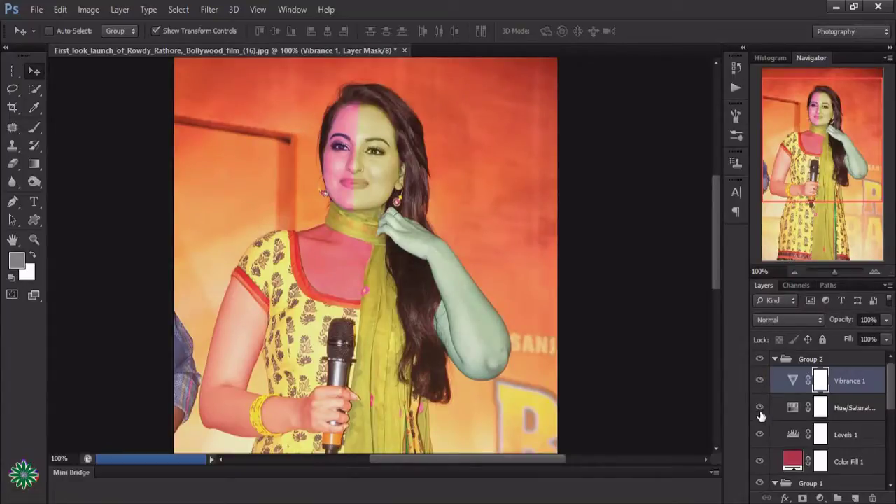
left_click(759, 407)
left_click(760, 435)
scroll(770, 420, "down", 3)
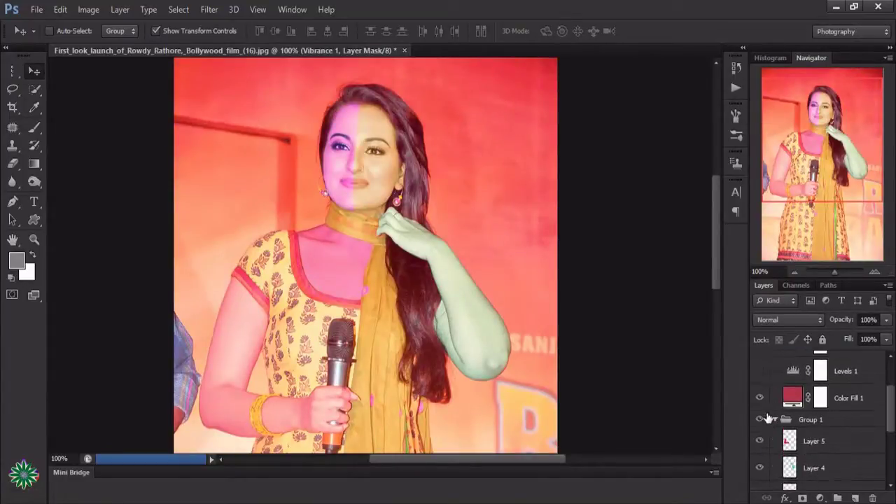
left_click(760, 398)
left_click(759, 398)
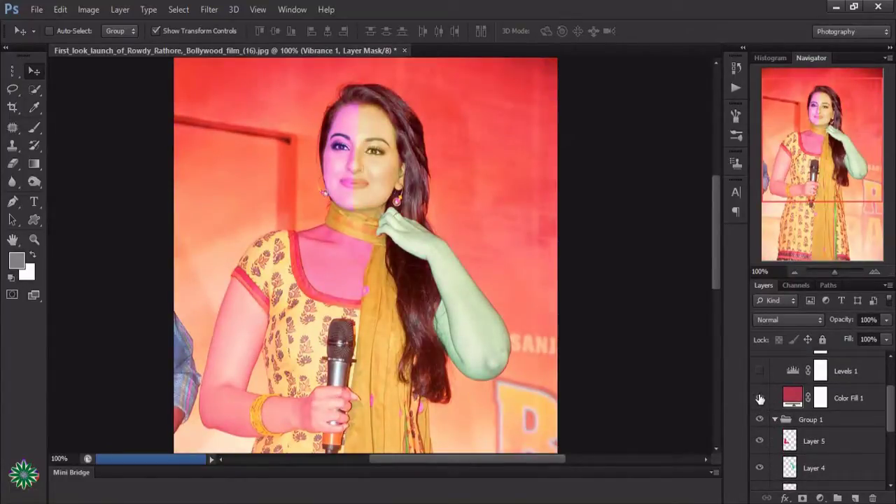
left_click(760, 420)
left_click(760, 420)
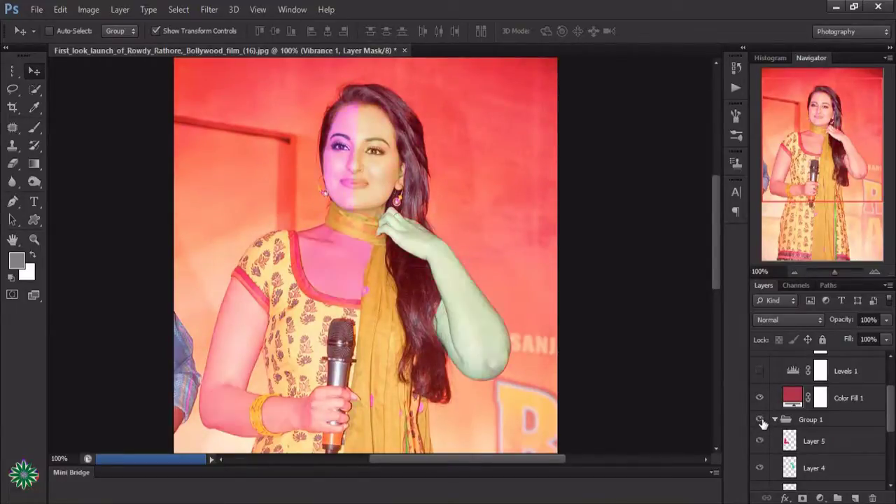
left_click(760, 441)
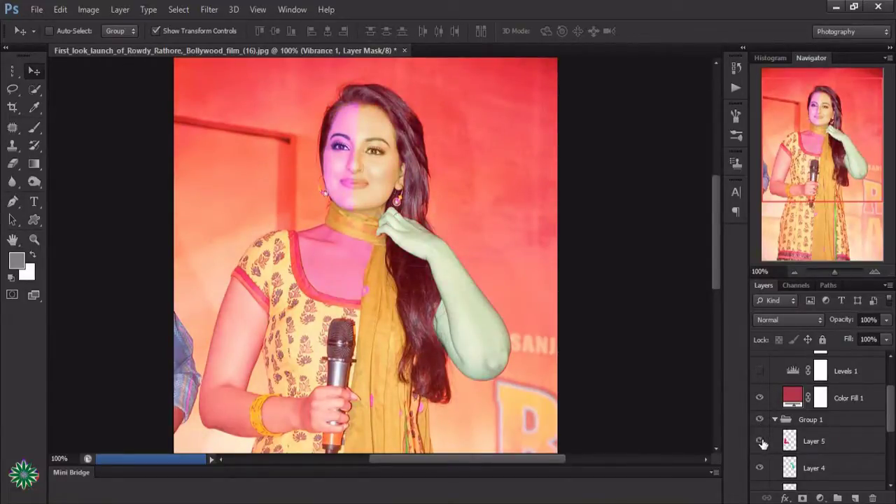
left_click(761, 441)
scroll(767, 438, "down", 1)
left_click(762, 436)
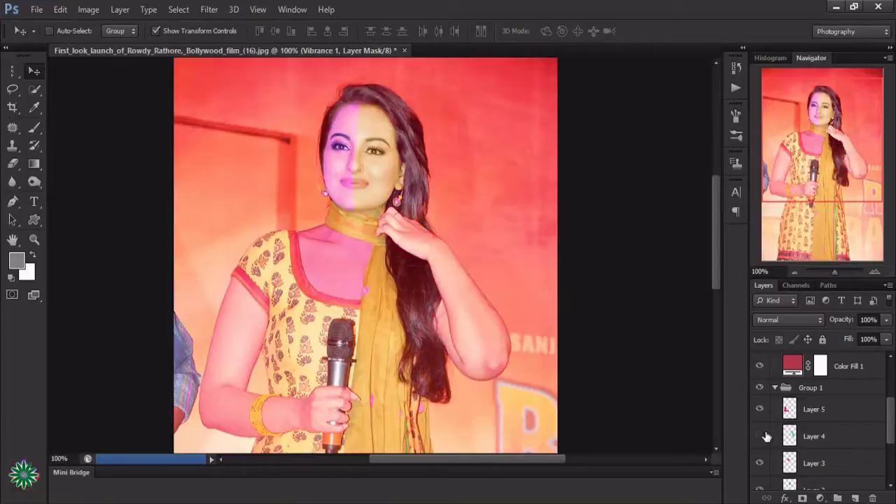
left_click(761, 436)
scroll(765, 437, "down", 2)
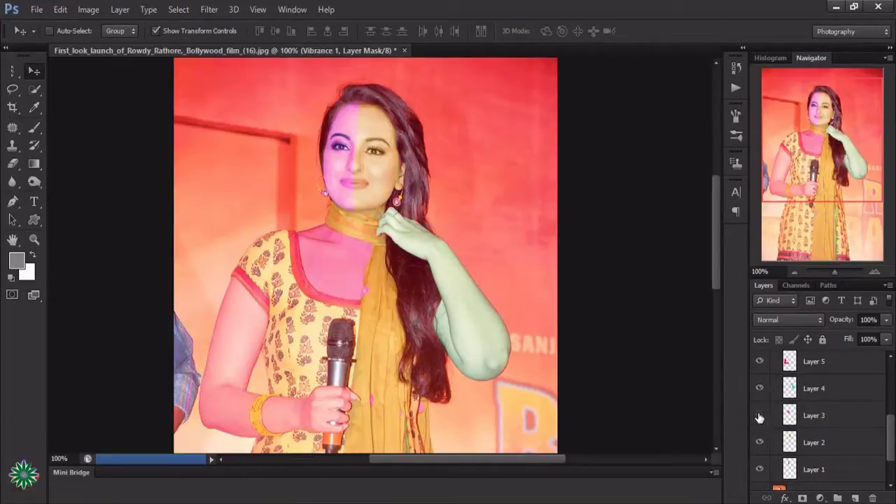
left_click(759, 415)
left_click(759, 415)
left_click(760, 416)
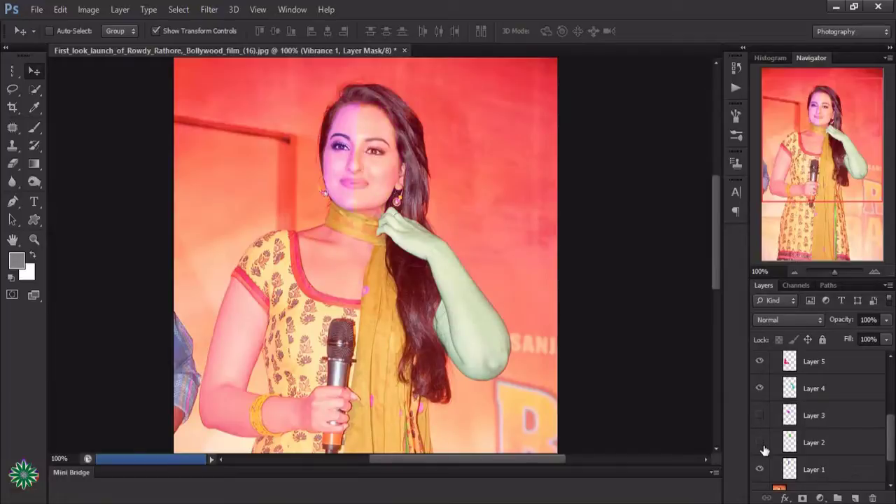
left_click(761, 444)
left_click(762, 471)
left_click(759, 472)
left_click(759, 415)
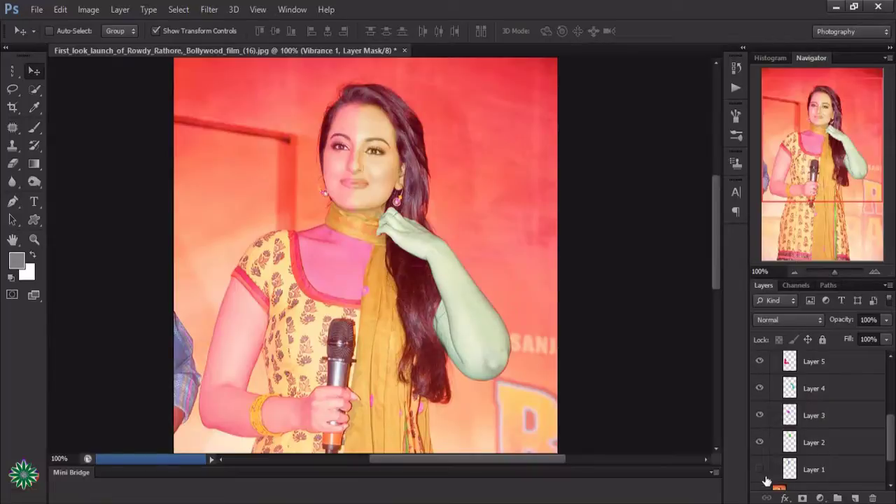
left_click(760, 471)
scroll(829, 421, "up", 1)
scroll(829, 420, "up", 2)
scroll(805, 430, "up", 2)
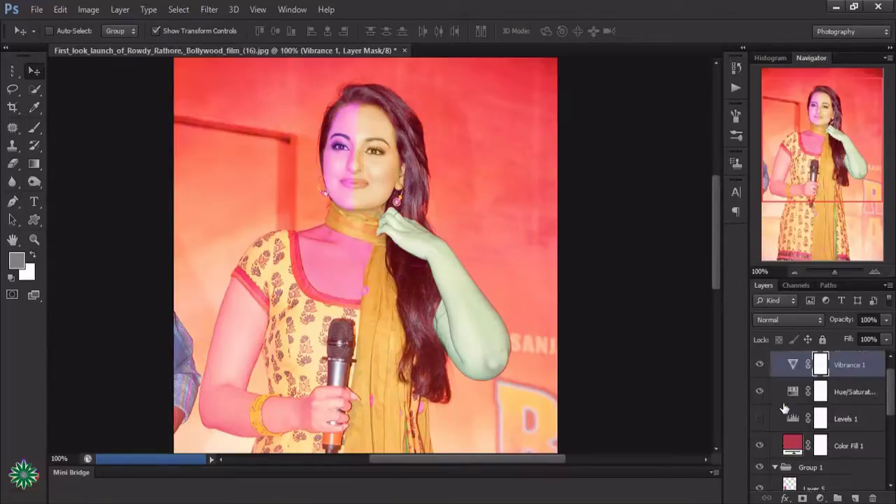
left_click(760, 436)
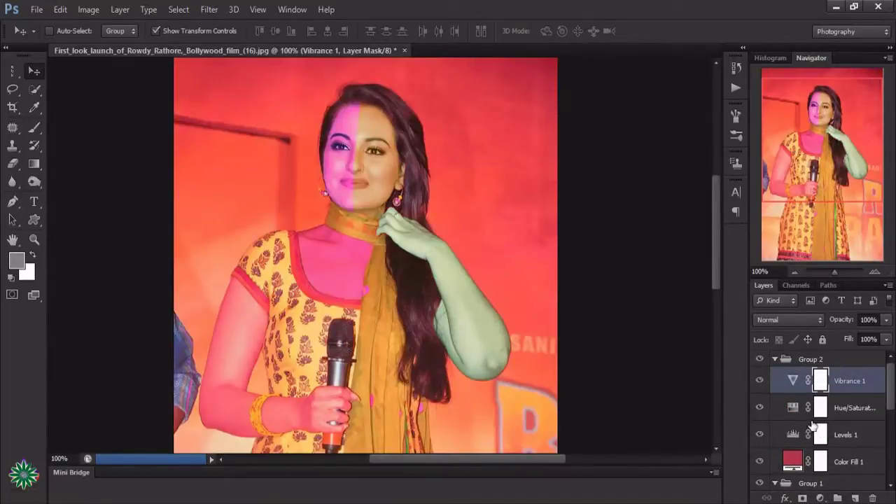
left_click(775, 360)
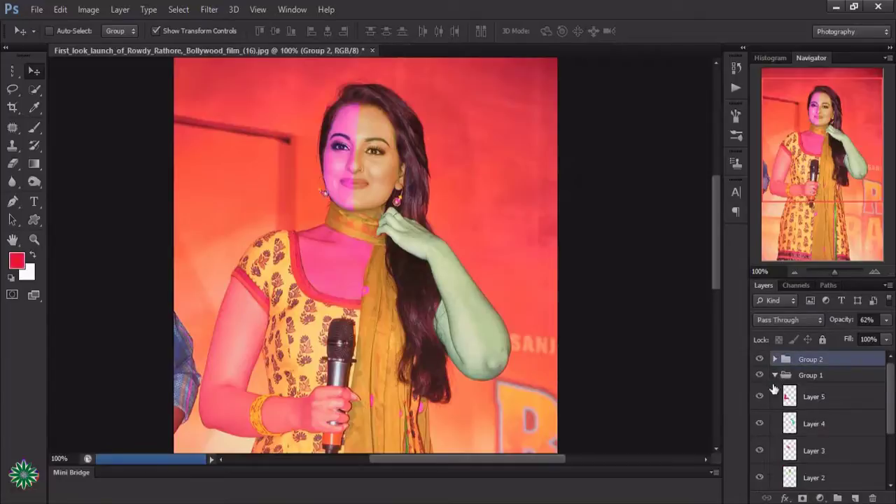
left_click(775, 375)
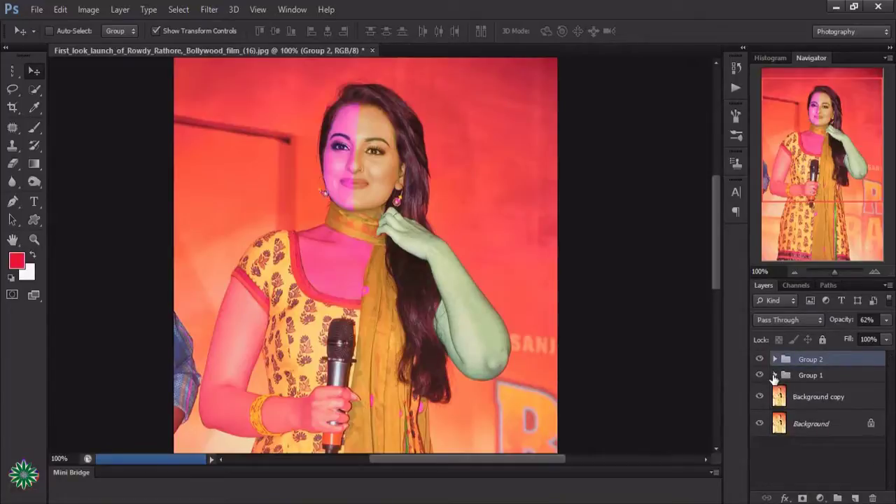